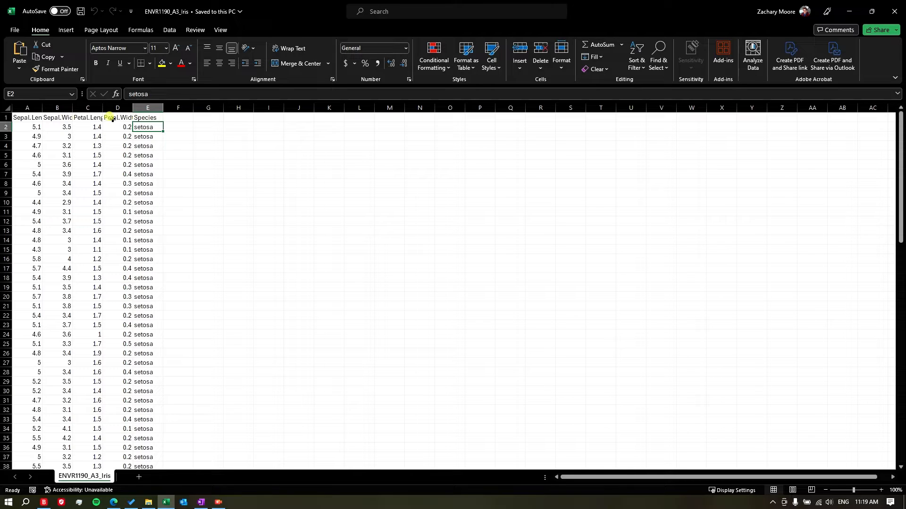
Step: Examine the column headers and the extent of the data down the Species column
left_click_drag(28, 116, 116, 118)
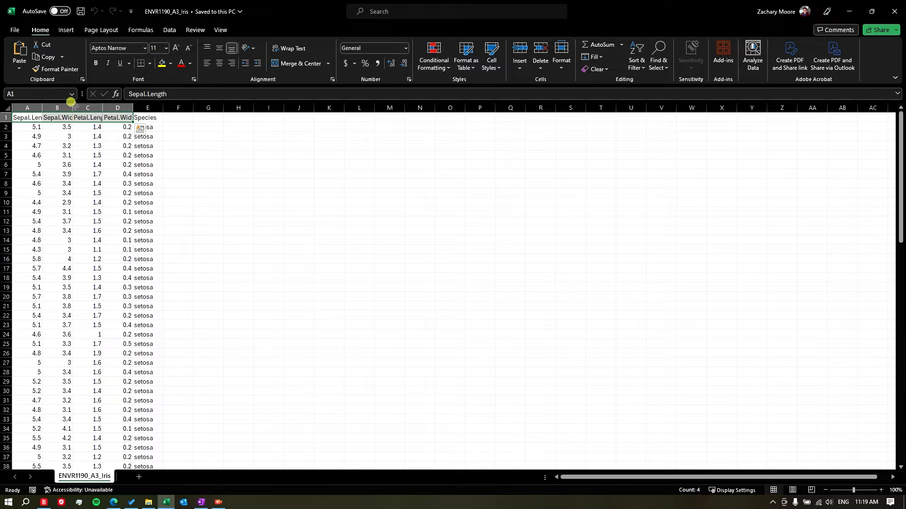
left_click(150, 116)
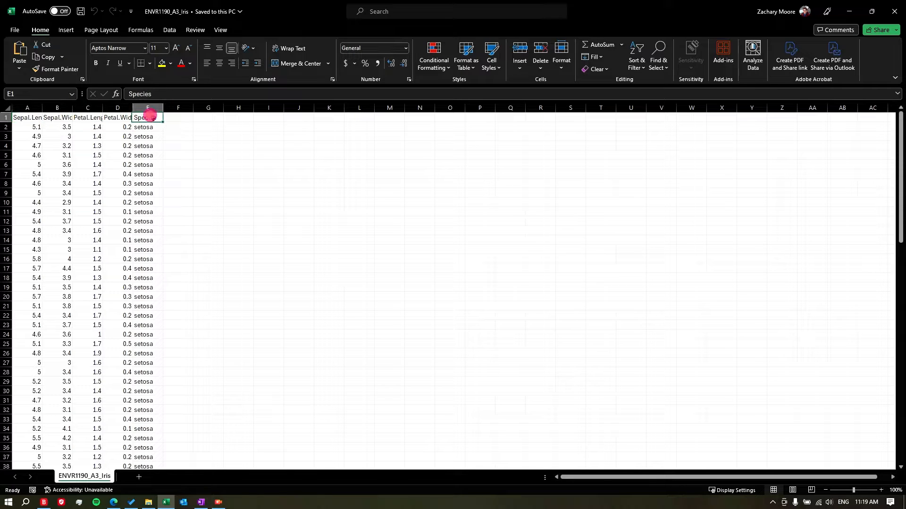
key("ctrl+Down")
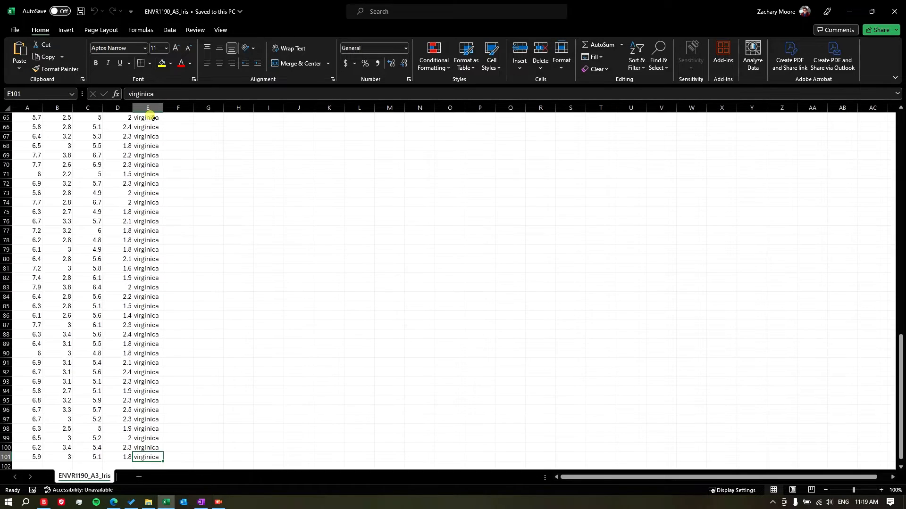
key("ctrl+Up")
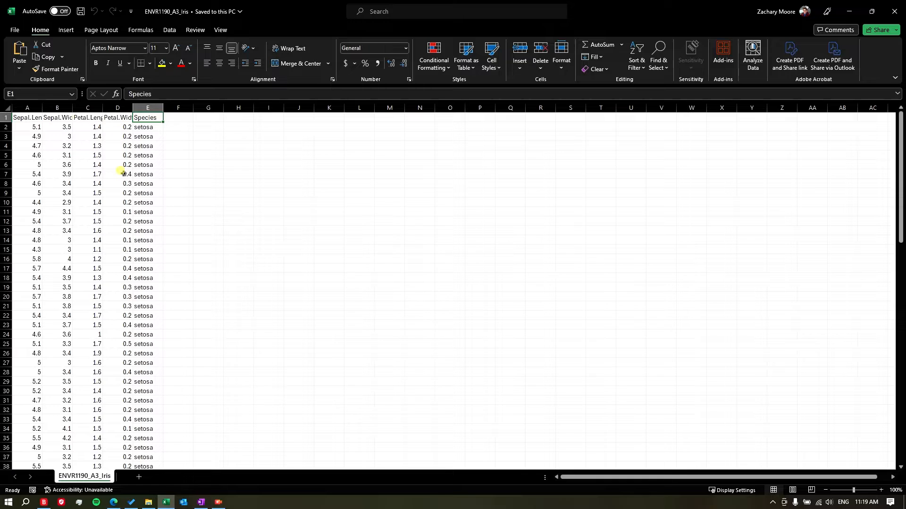
left_click(157, 128)
key("ctrl+Down")
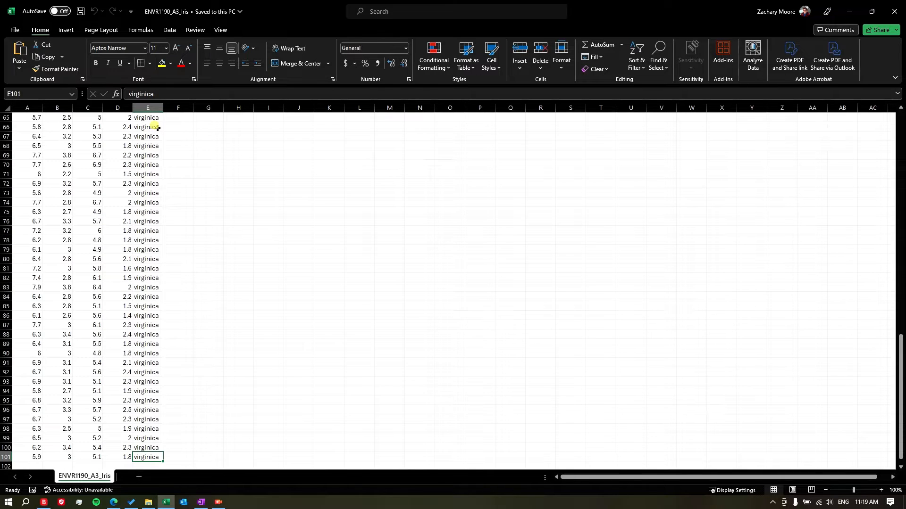
key("ctrl+Up")
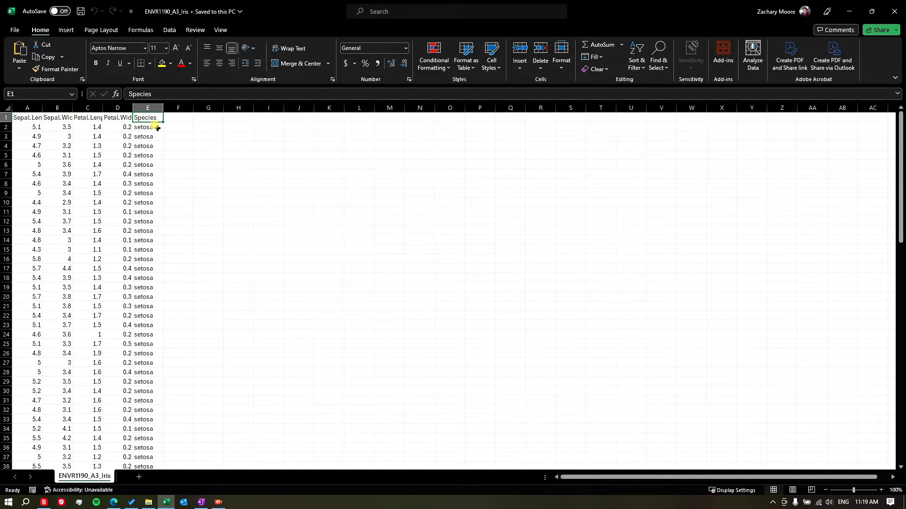
key("Left")
key("Left")
key("Left")
key("Left")
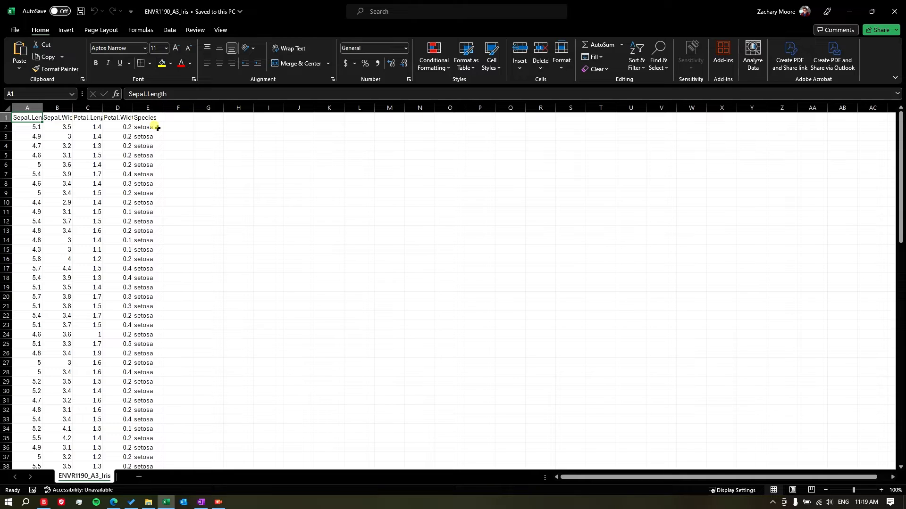
Step: Save the CSV file as an Excel Workbook named ENVR1190_A3_Iris and check its file name and extension
left_click(181, 11)
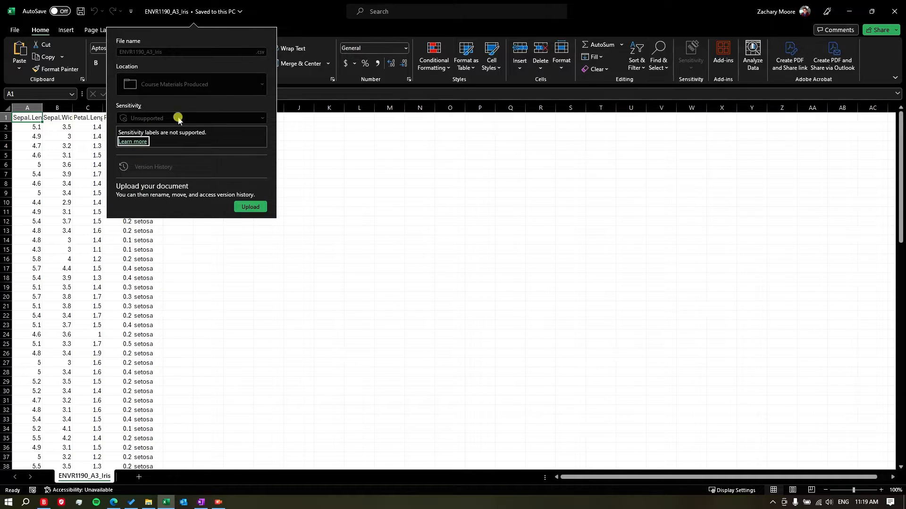
left_click(80, 123)
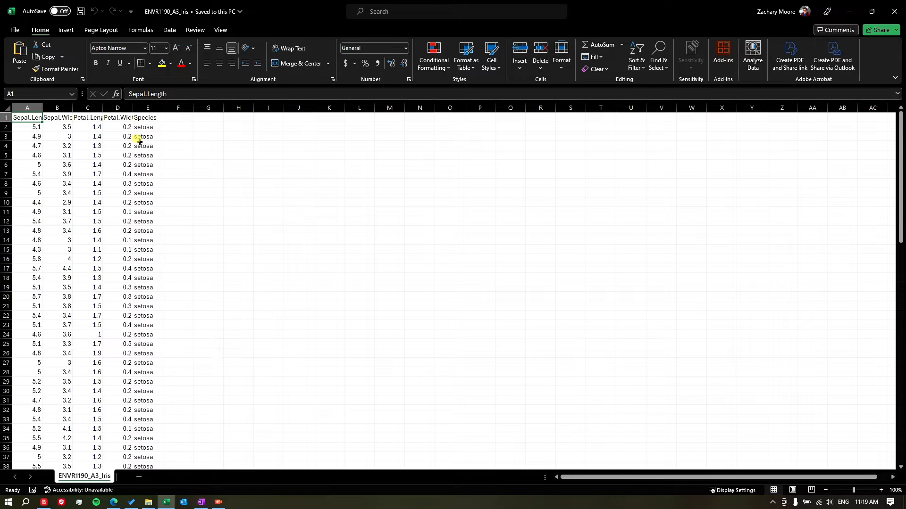
key("F12")
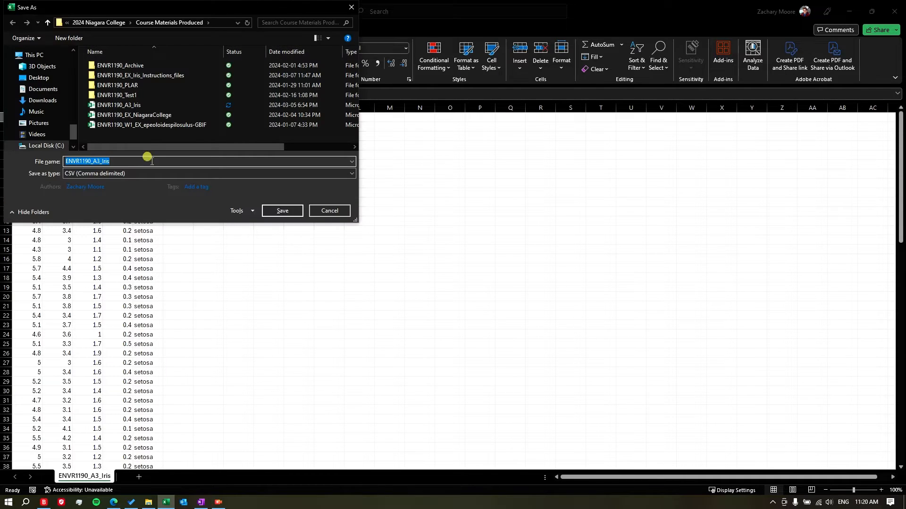
left_click(350, 175)
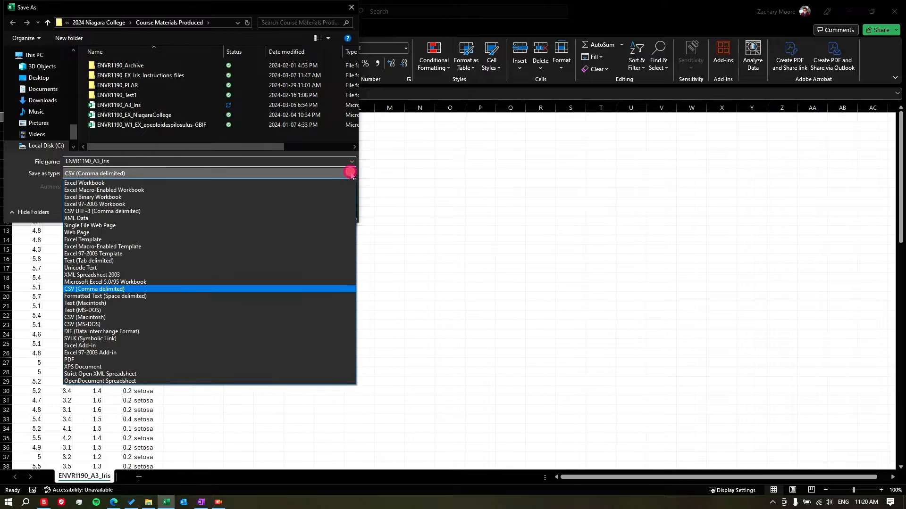
left_click(330, 184)
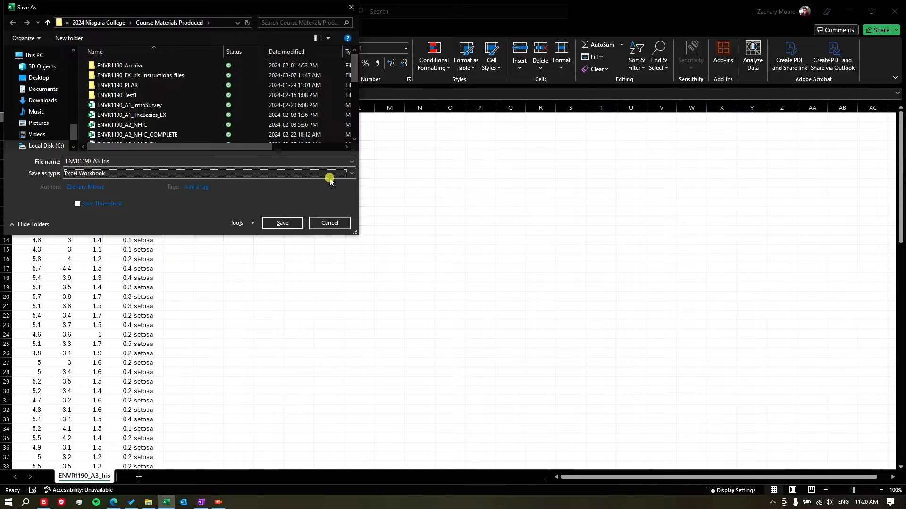
left_click(284, 224)
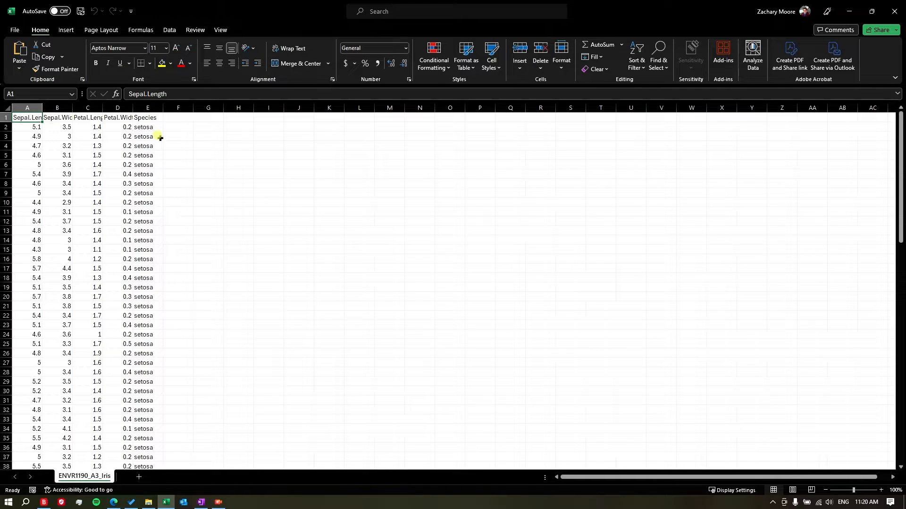
left_click(210, 9)
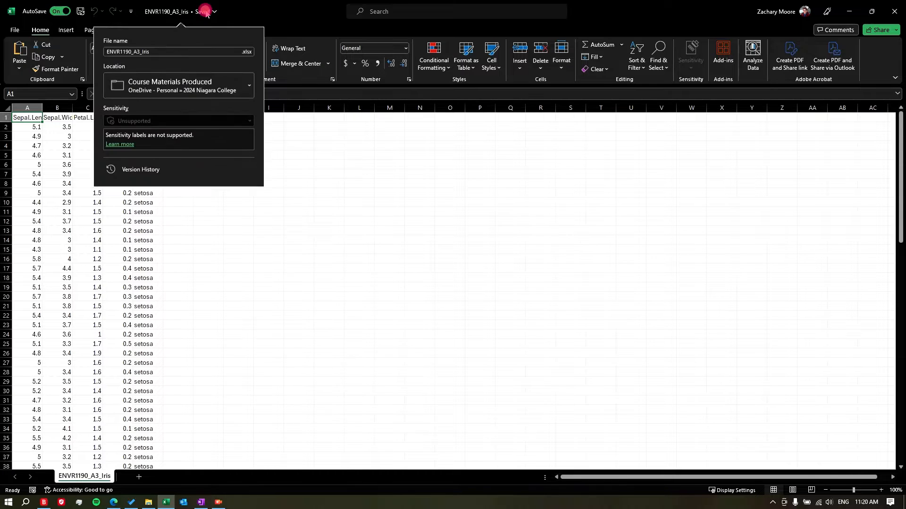
left_click(72, 142)
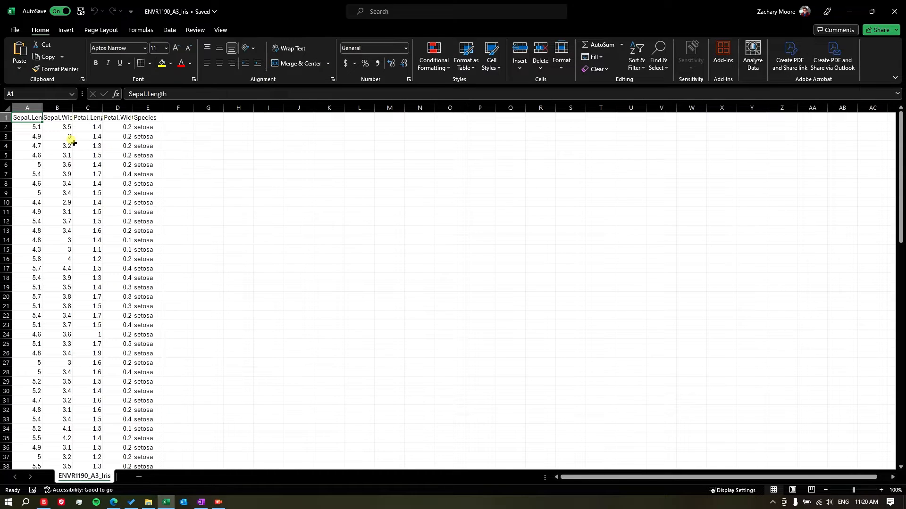
Step: Convert the data range A1:E101 to a table with headers and name the table iris
left_click(112, 128)
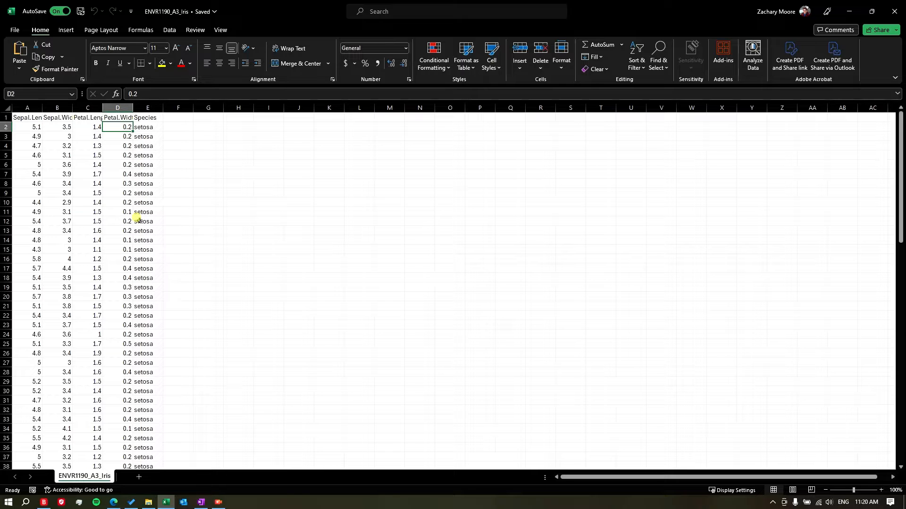
key("ctrl+t")
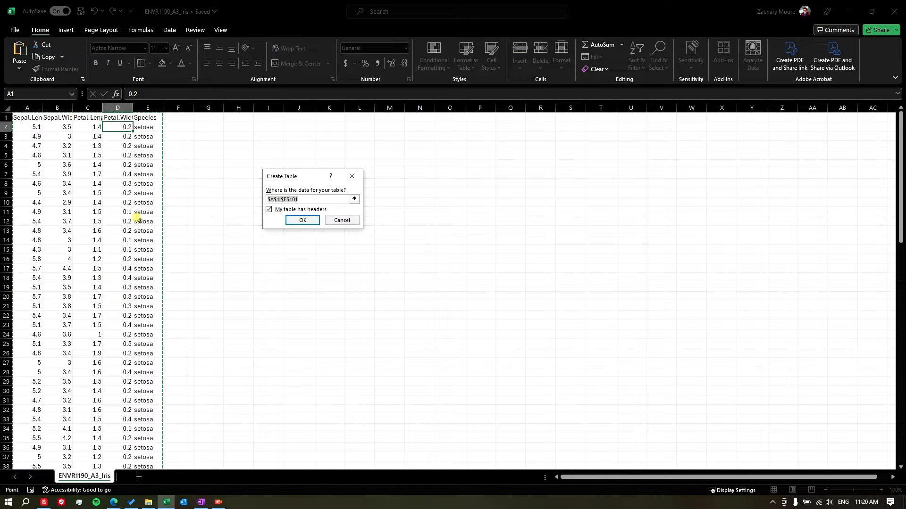
key("Return")
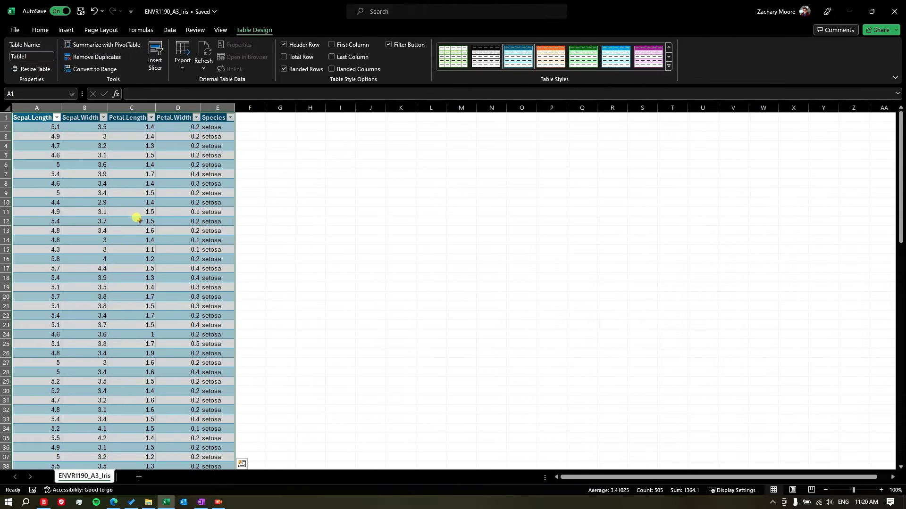
left_click(20, 53)
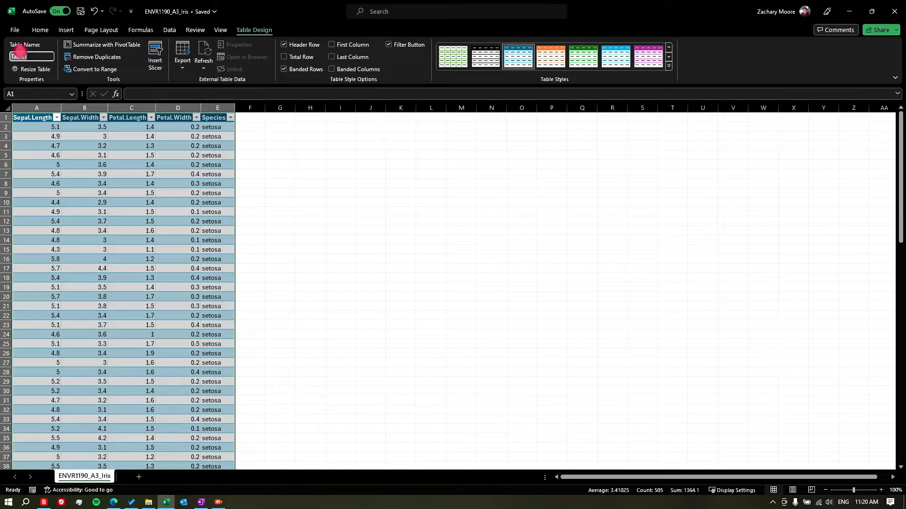
type("Iris")
key("Return")
left_click(131, 202)
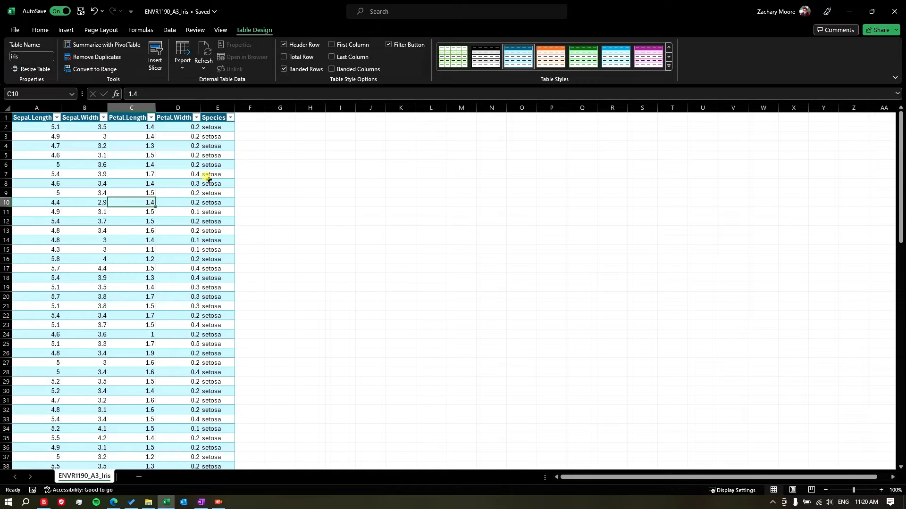
Step: Load the iris table into Power Query Editor and keep only the Sepal.Length and Species columns
right_click(216, 127)
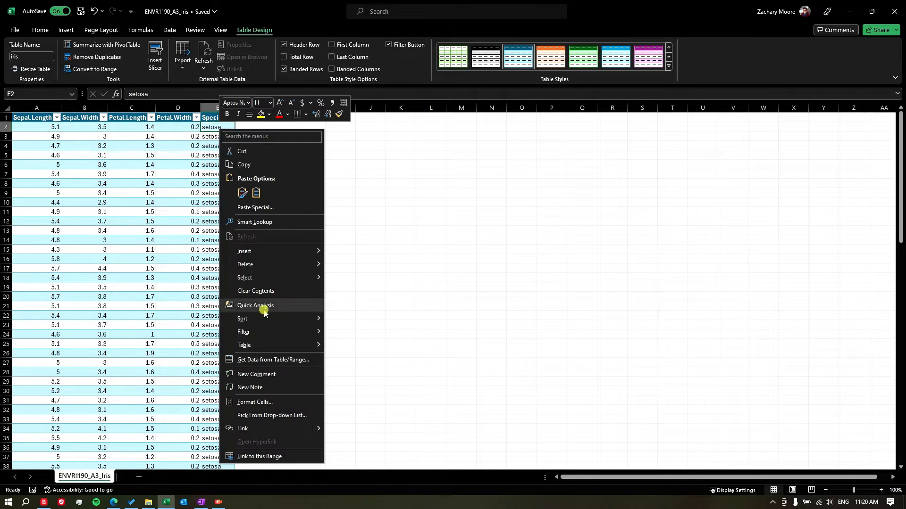
left_click(274, 361)
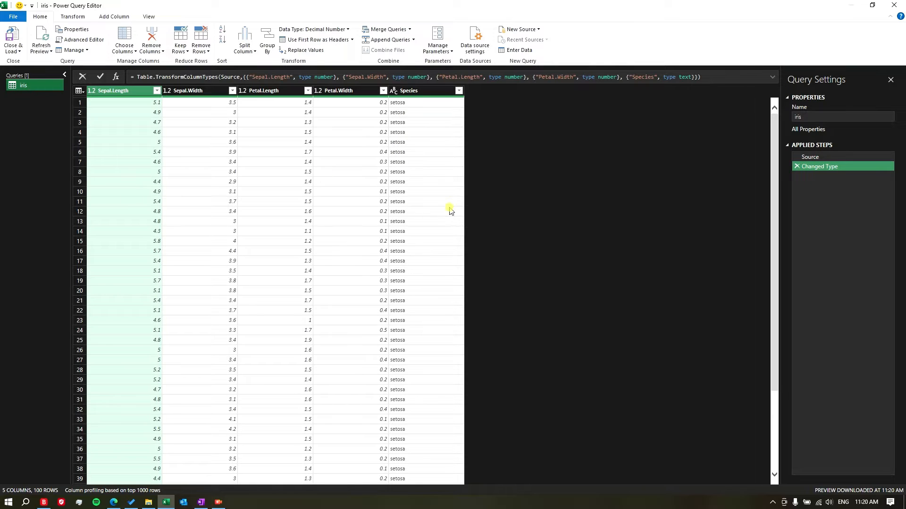
left_click(129, 53)
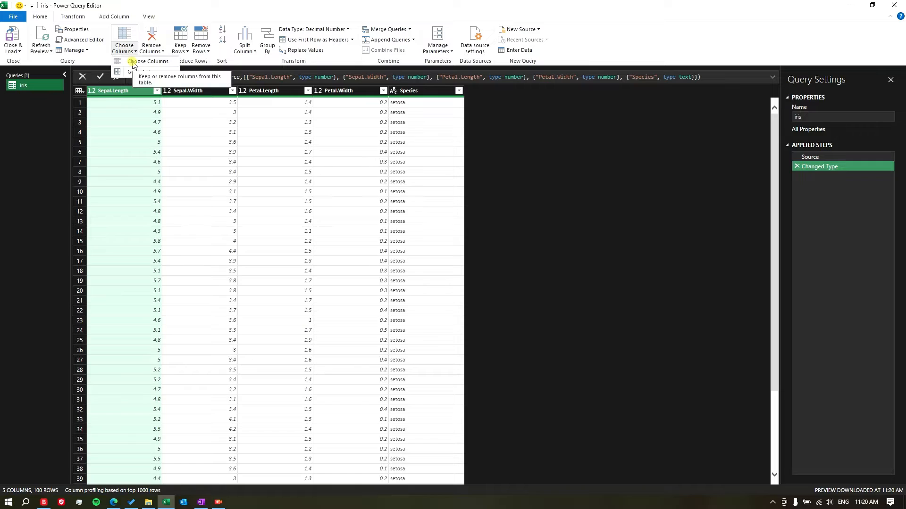
left_click(137, 65)
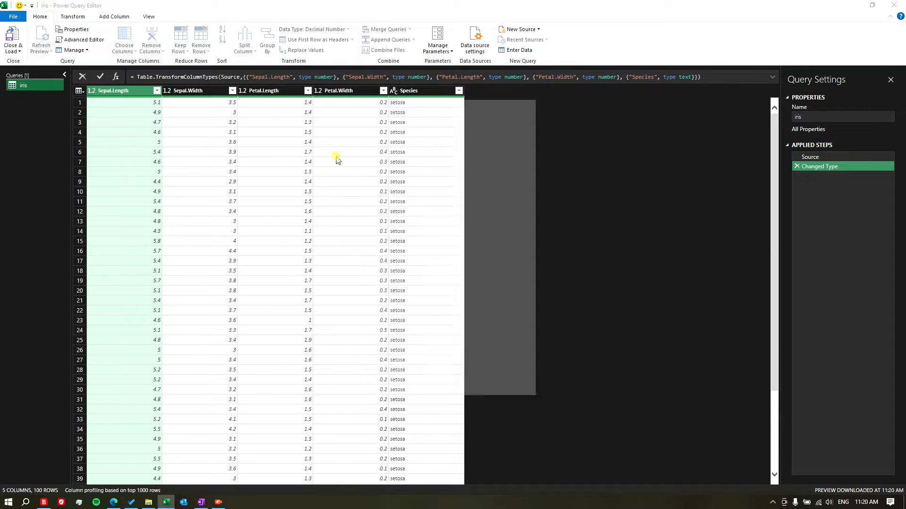
left_click(408, 182)
left_click(409, 192)
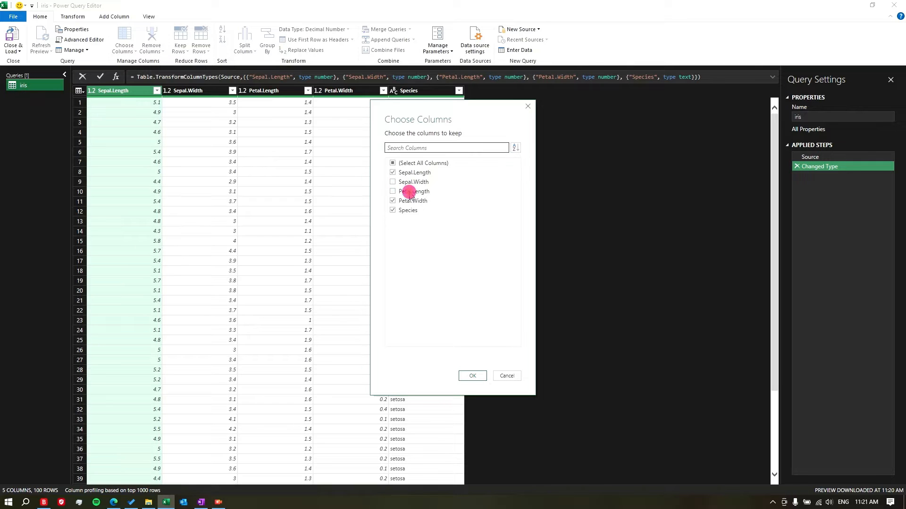
left_click(410, 201)
left_click(472, 376)
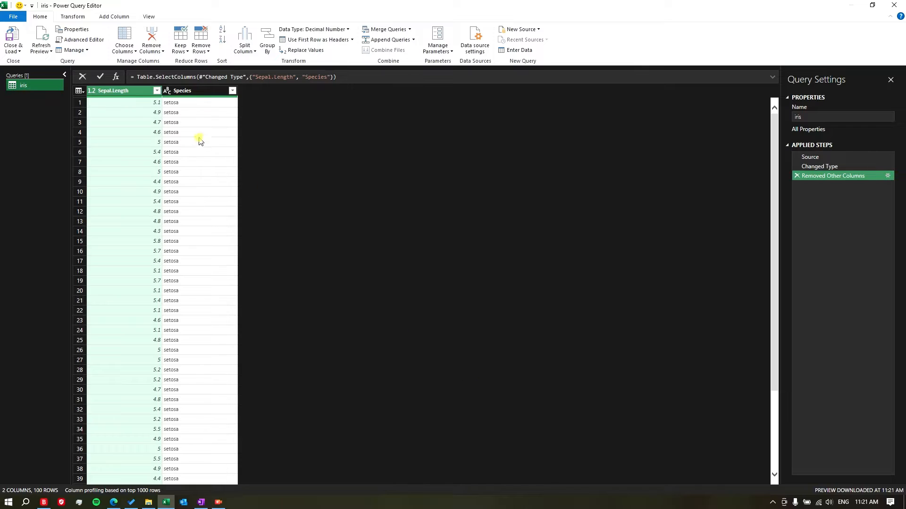
Step: Try to pivot the Species column with Sepal.Length as values and Don't Aggregate, and remove the pivot from the applied steps
left_click(195, 132)
left_click(174, 91)
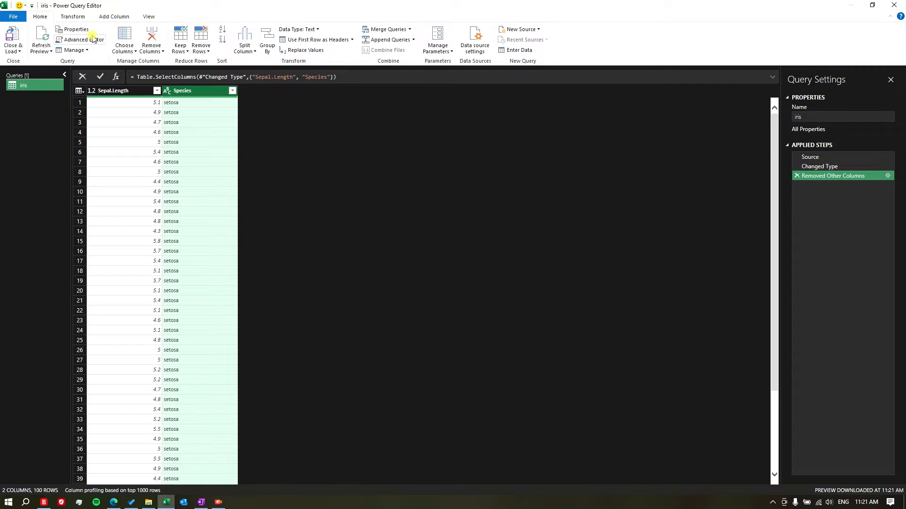
left_click(72, 17)
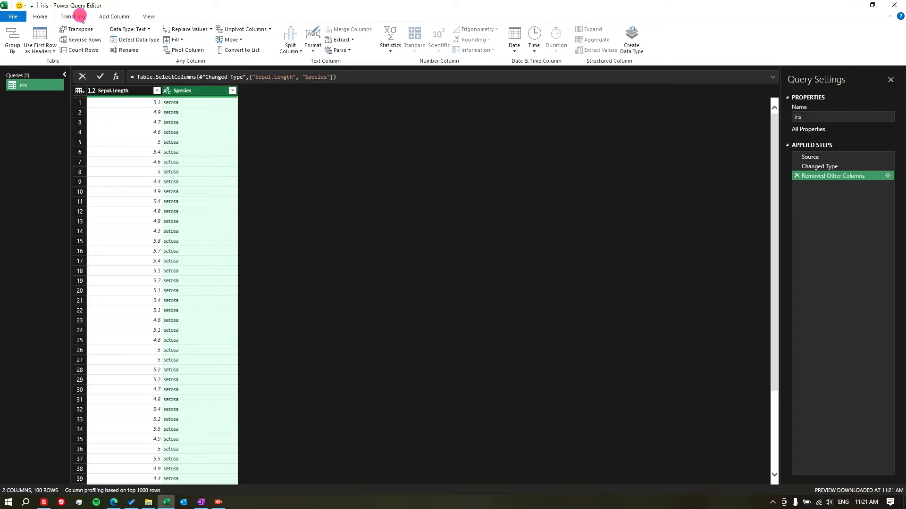
left_click(186, 49)
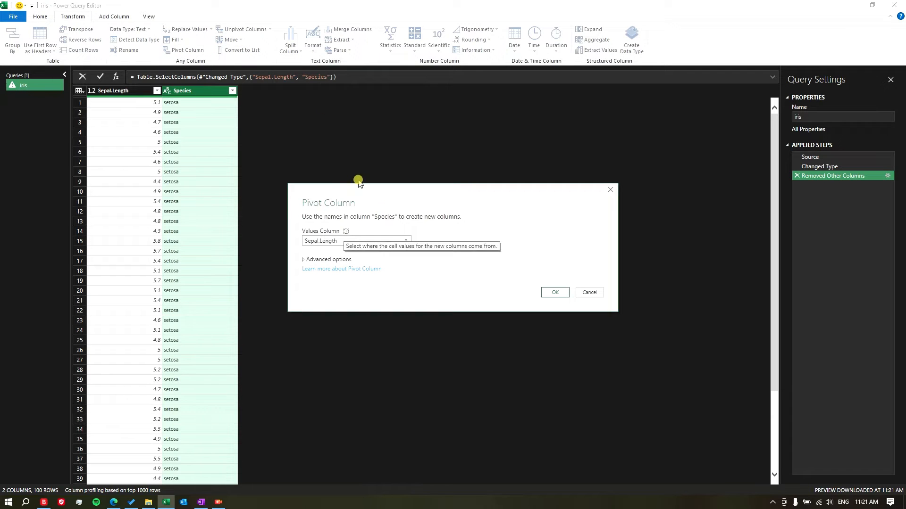
left_click(318, 261)
left_click(398, 280)
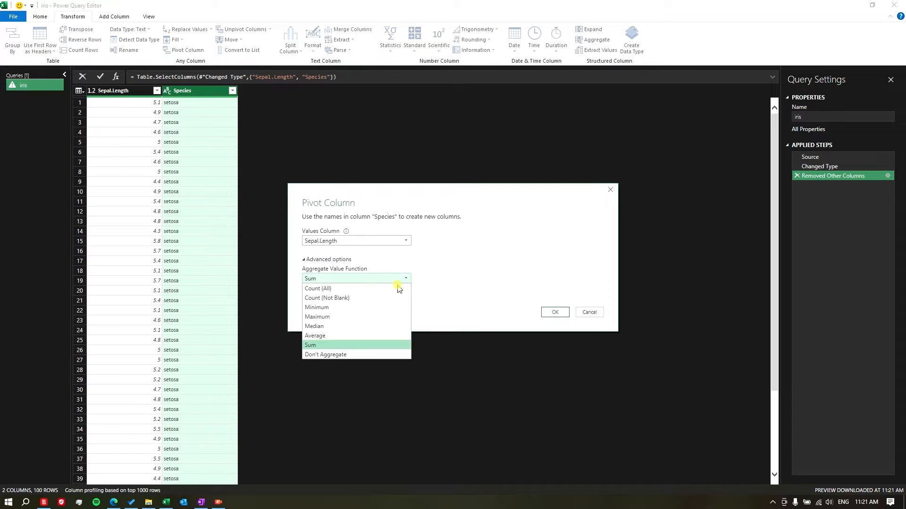
left_click(349, 355)
left_click(556, 312)
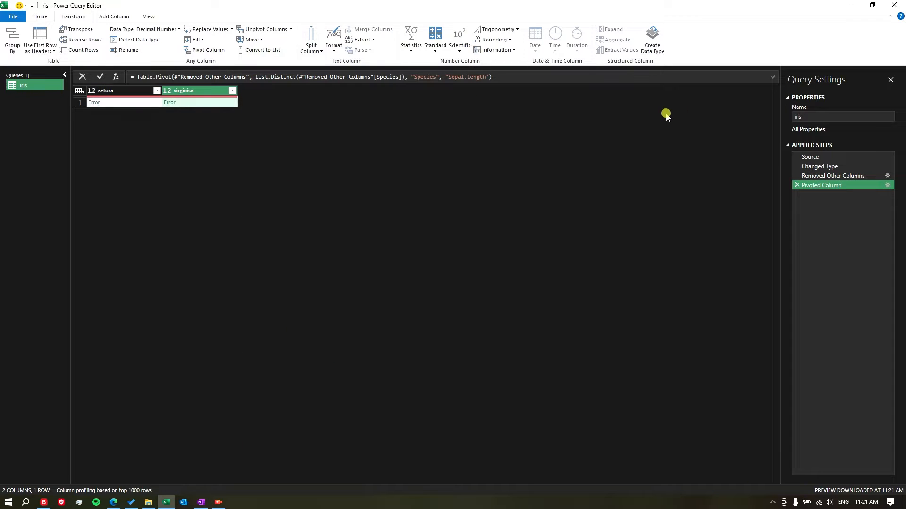
left_click(797, 185)
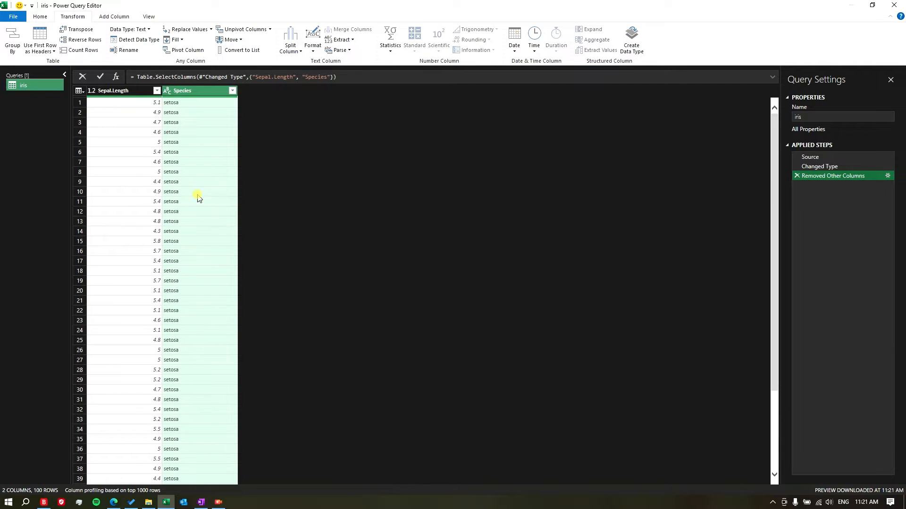
scroll(198, 198, "down", 15)
scroll(193, 179, "up", 15)
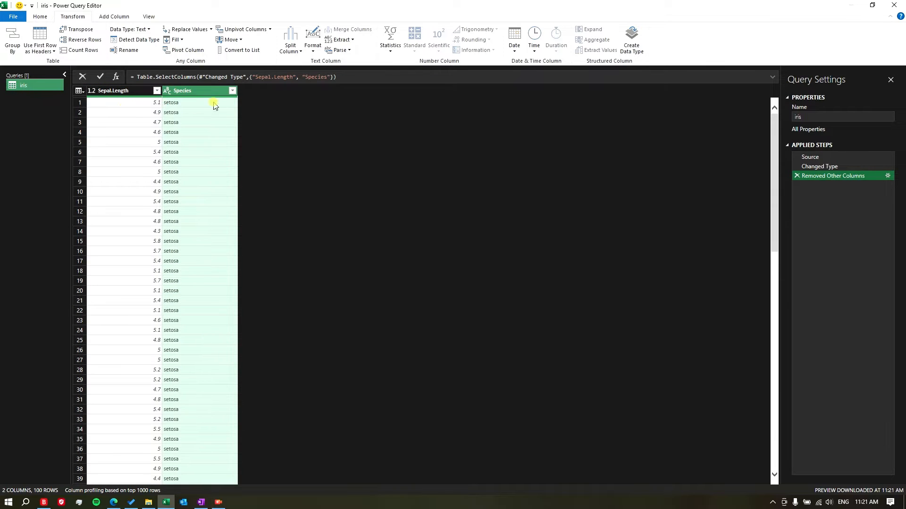
scroll(189, 239, "down", 15)
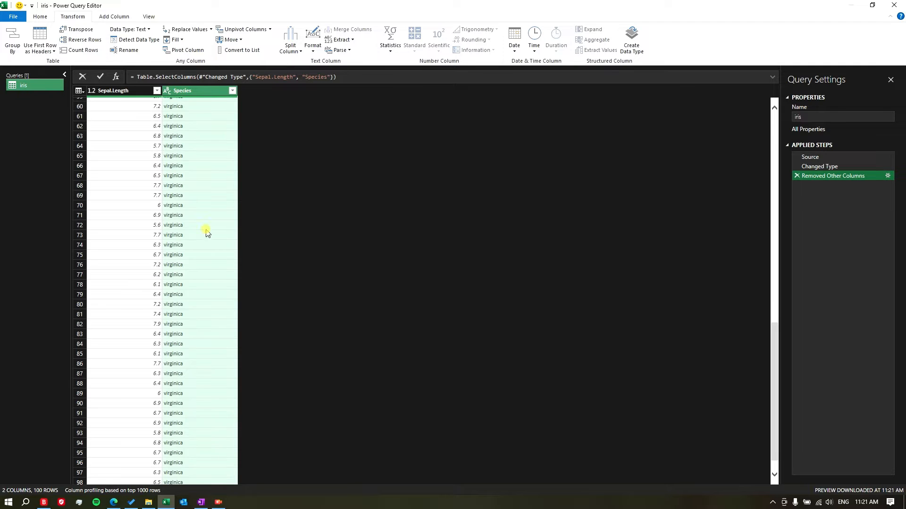
scroll(200, 156, "up", 4)
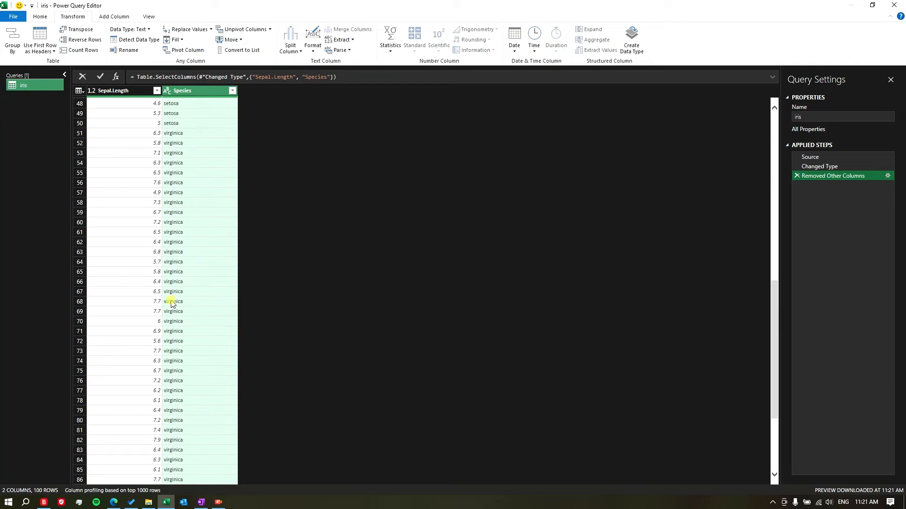
Step: Group the rows by Species into a new column named All using the All Rows operation
scroll(175, 236, "up", 16)
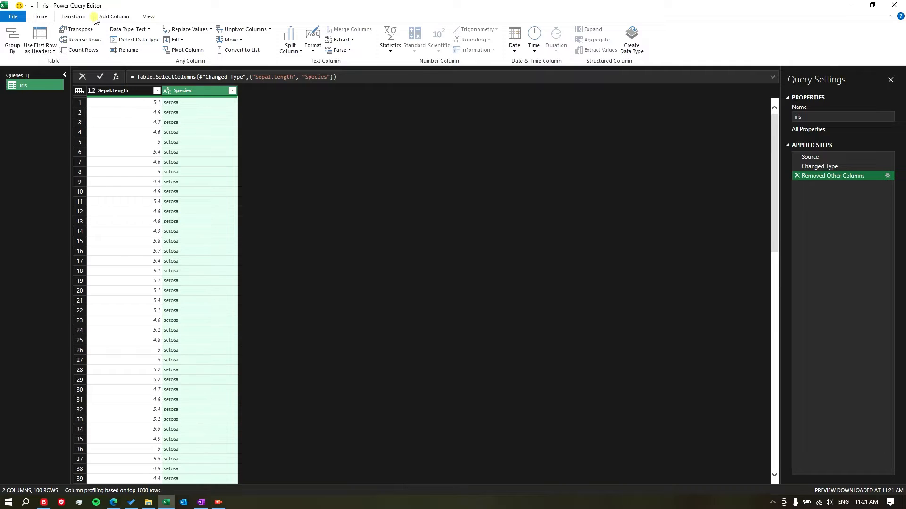
left_click(13, 40)
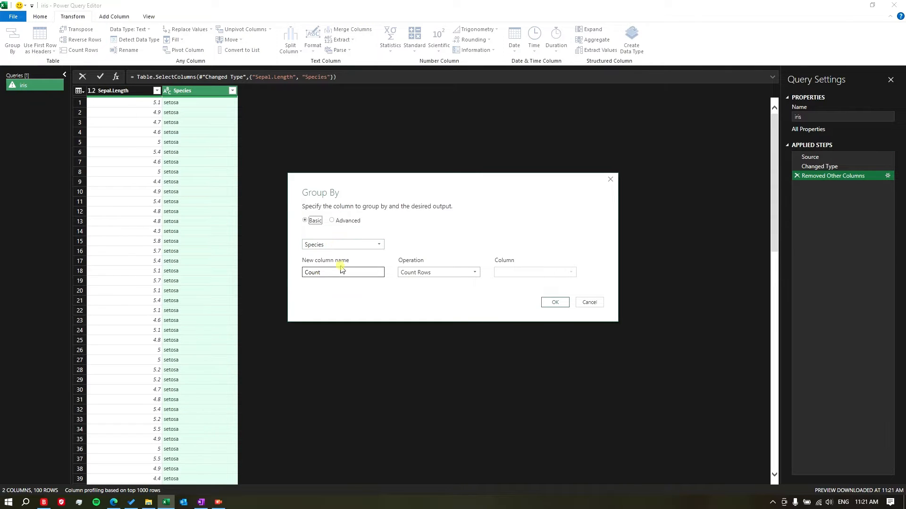
double_click(324, 273)
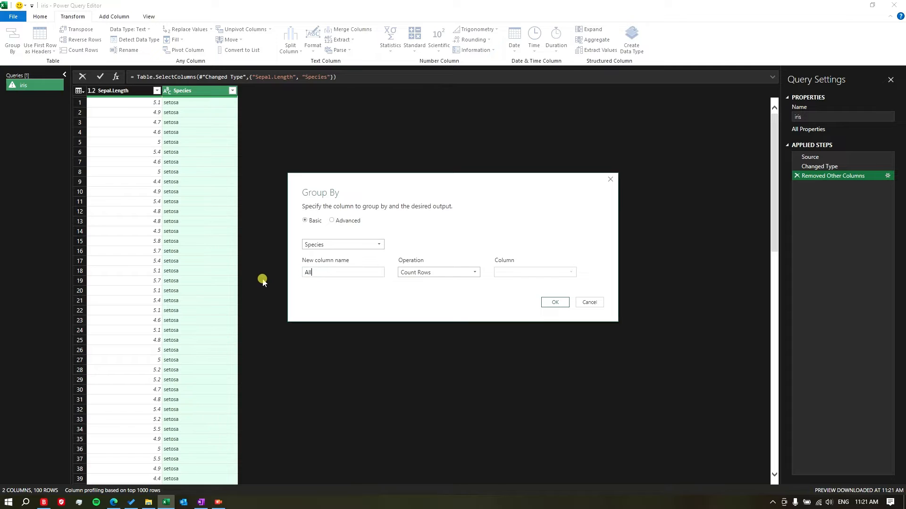
left_click(445, 273)
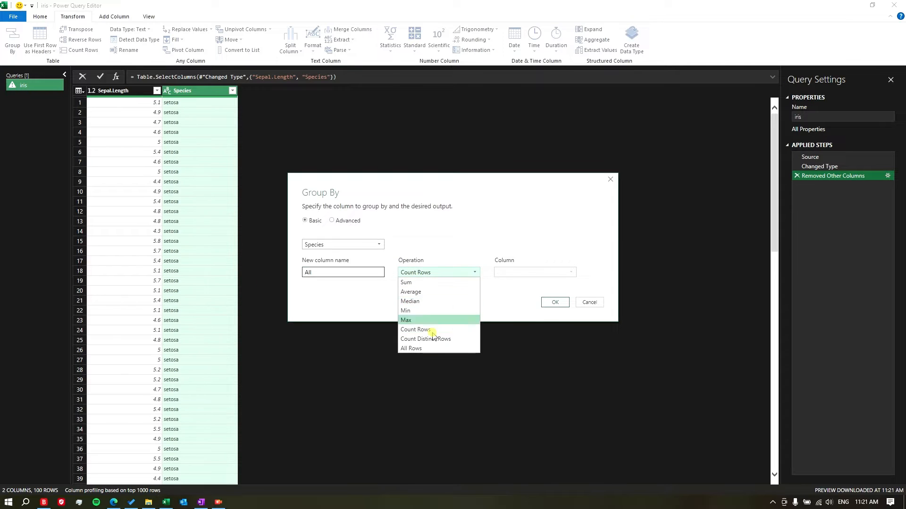
left_click(425, 348)
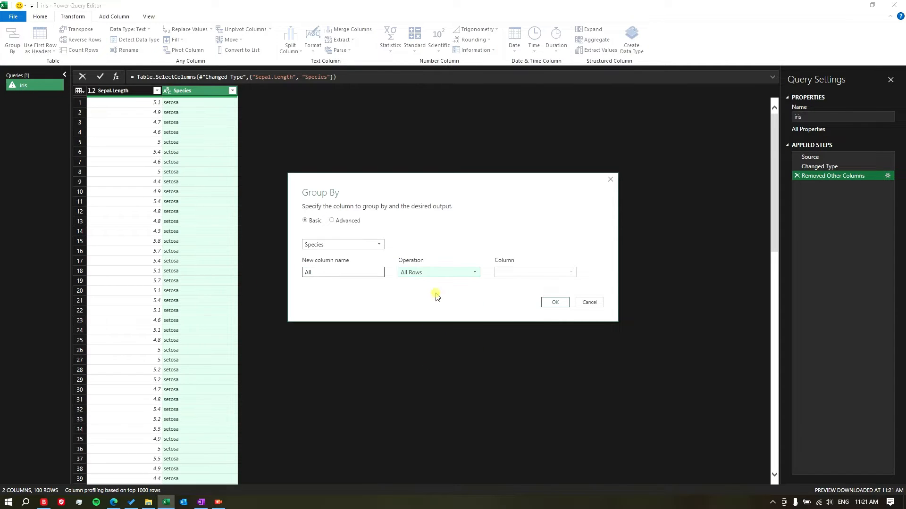
left_click(546, 301)
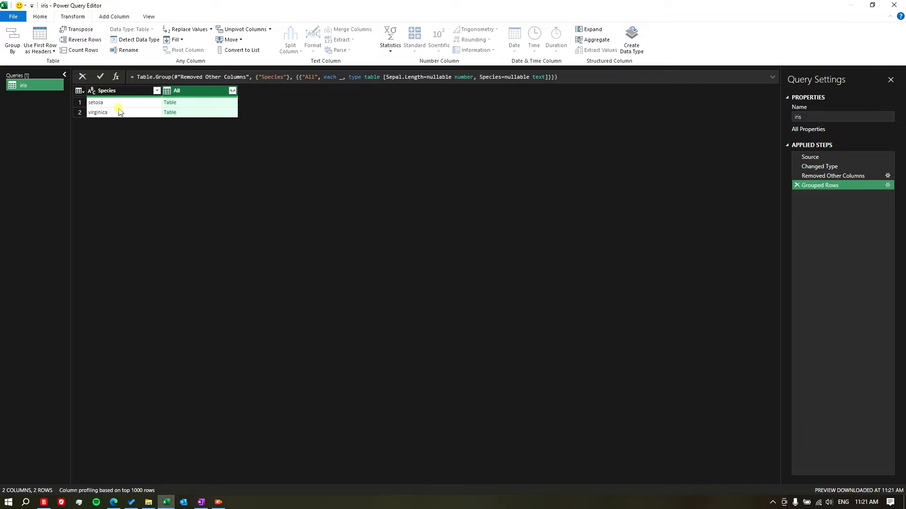
Step: Inspect the nested setosa table in the All column and remove the resulting drill-down from the applied steps
left_click(172, 103)
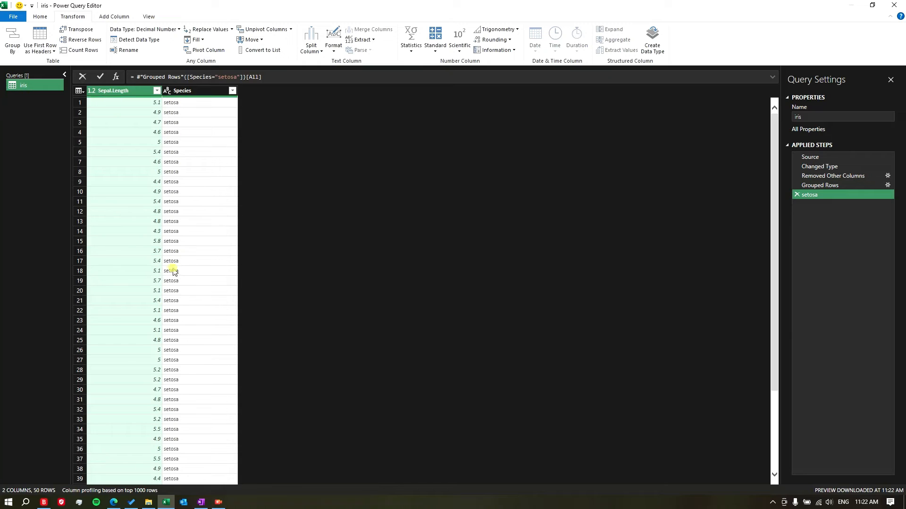
scroll(179, 241, "down", 4)
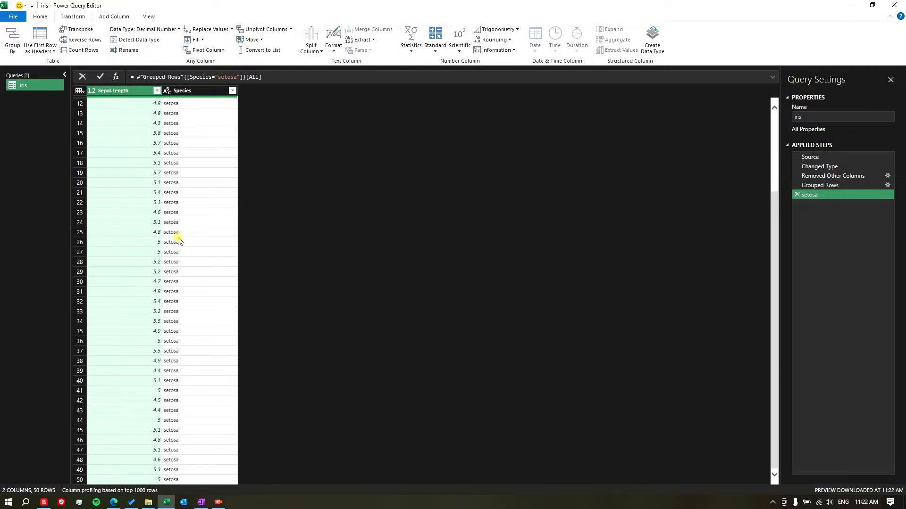
left_click(796, 195)
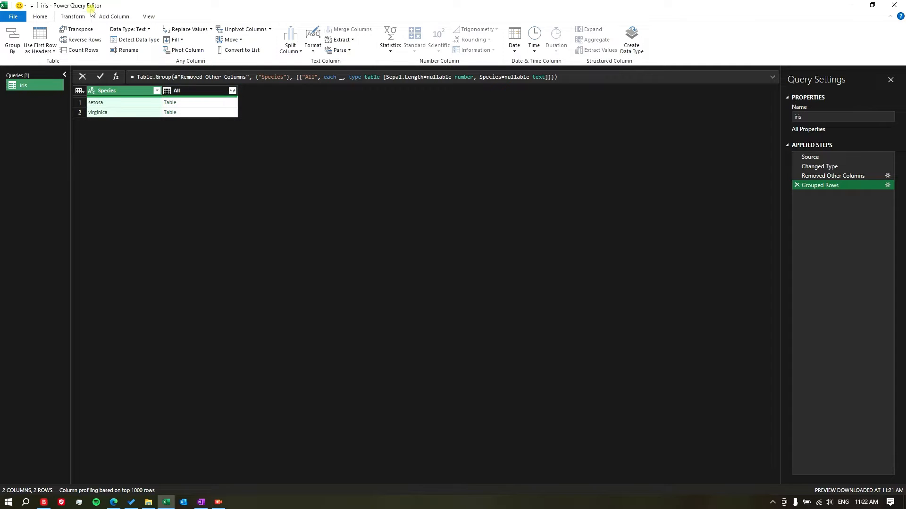
Step: Start a custom column and name it Index
left_click(112, 16)
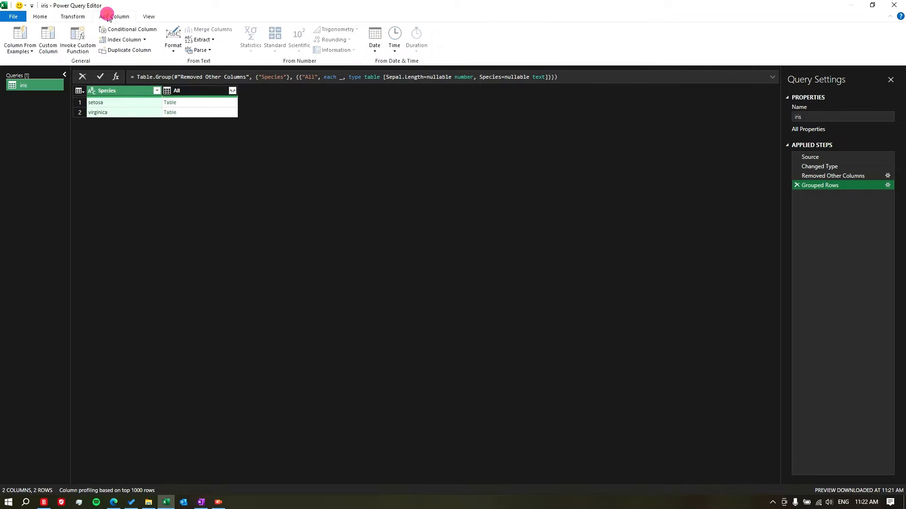
left_click(48, 37)
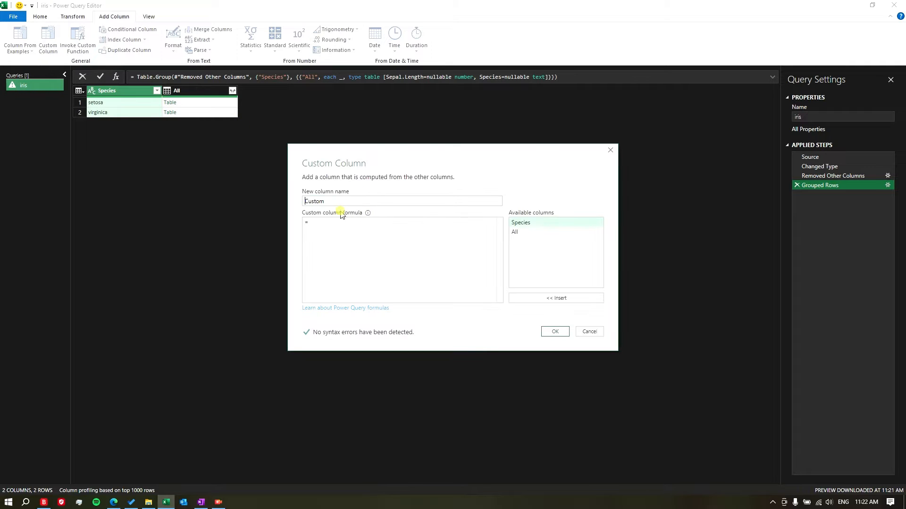
left_click(338, 200)
key("ctrl+a")
type("Index")
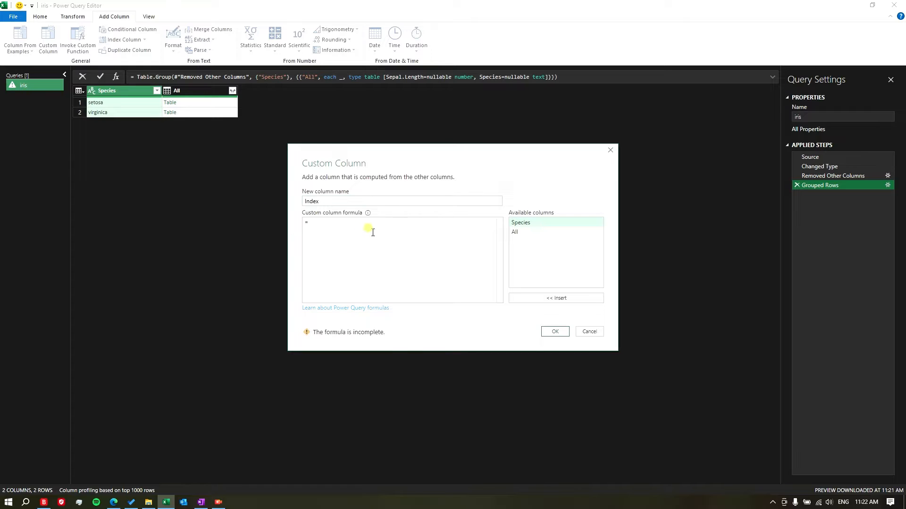
Step: Begin the custom column formula with the Table.AddIndexColumn function
left_click(369, 229)
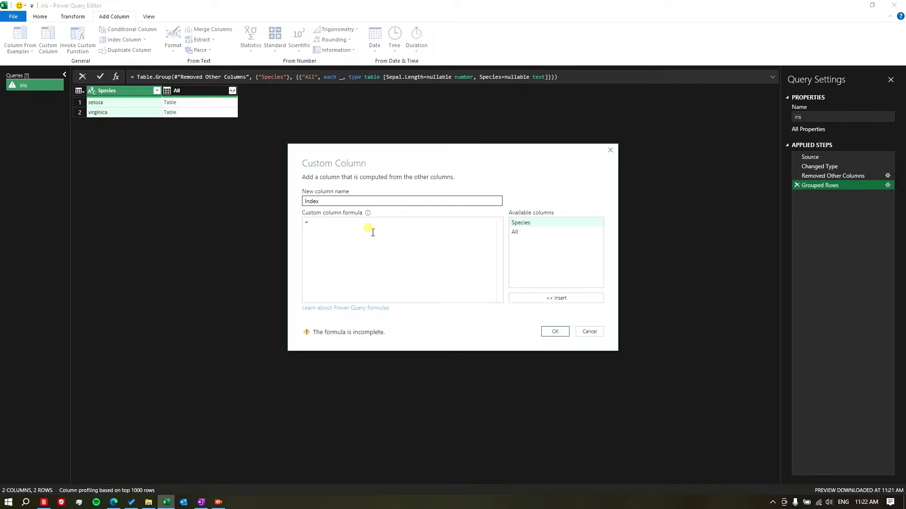
type("Tab")
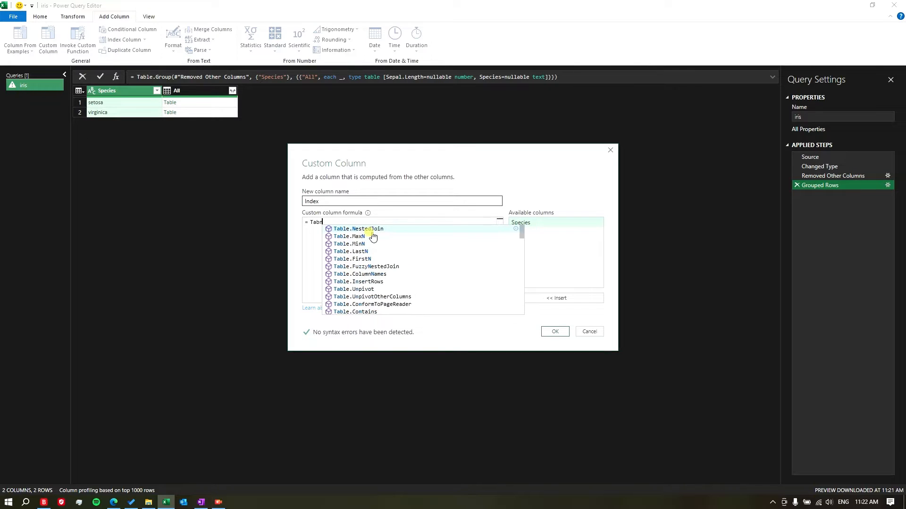
type("le.Add")
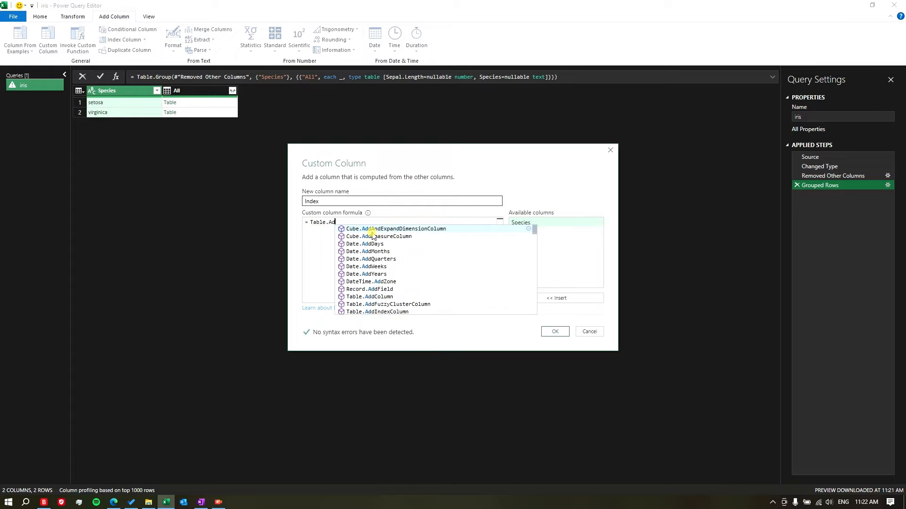
type("In")
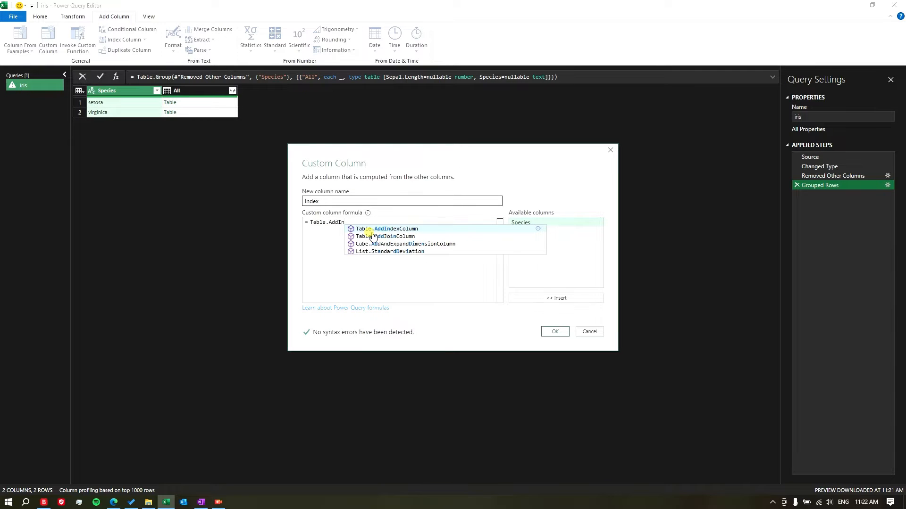
type("dexColumn")
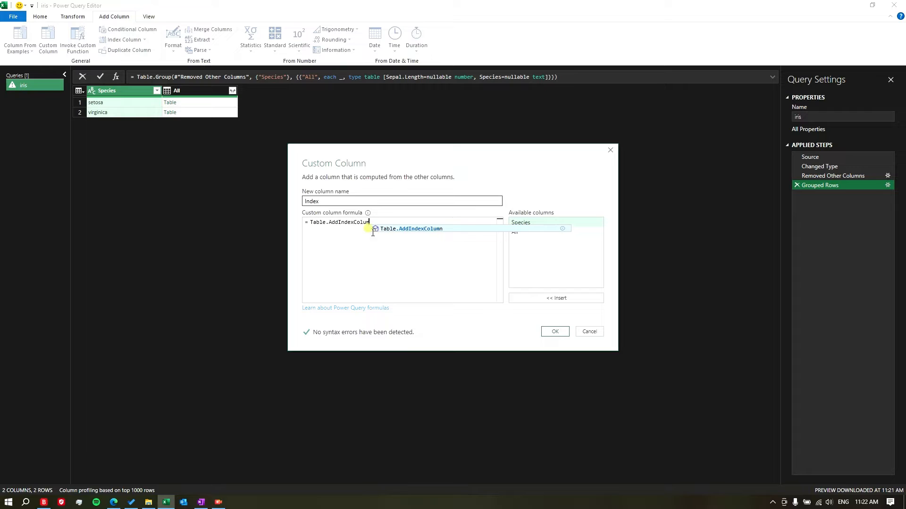
type("(")
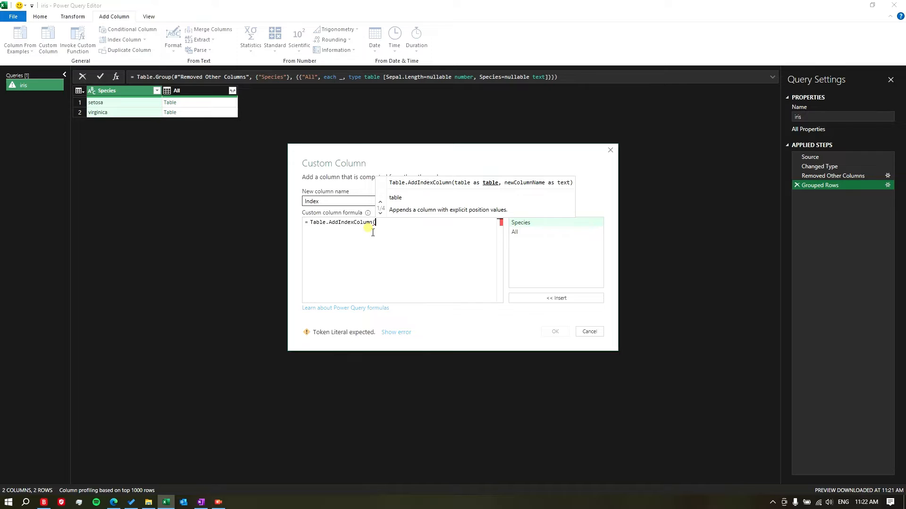
type("[All]")
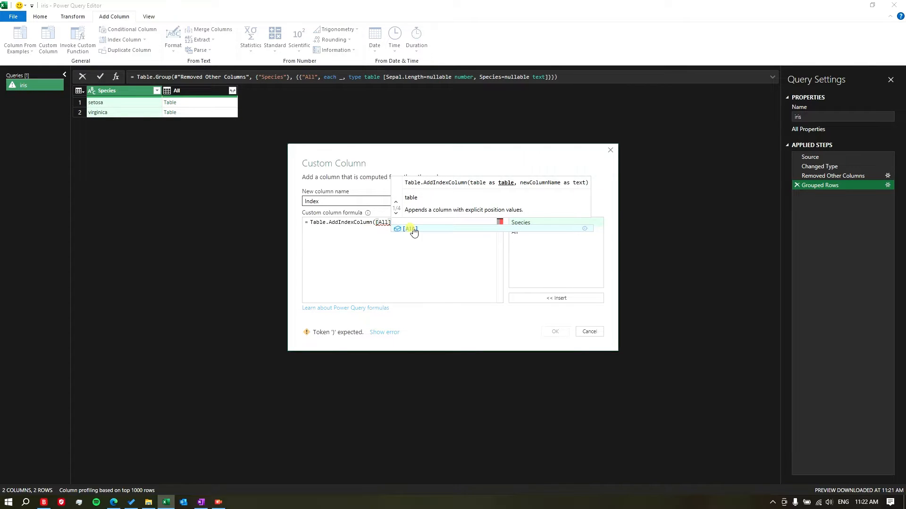
key("BackSpace")
key("BackSpace")
key("BackSpace")
key("BackSpace")
key("BackSpace")
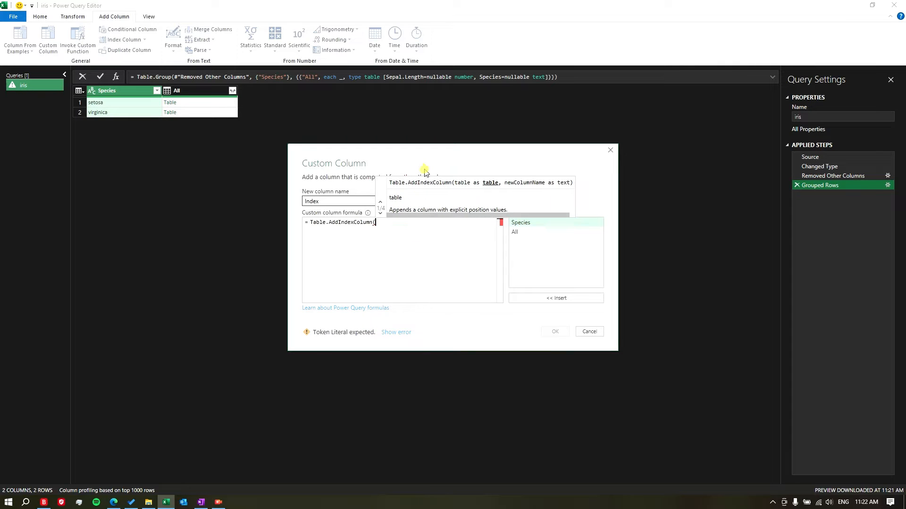
Step: Complete the formula as Table.AddIndexColumn([All],"IndexBySpecies",1,1), inserting All from the available columns, and create the column
double_click(530, 232)
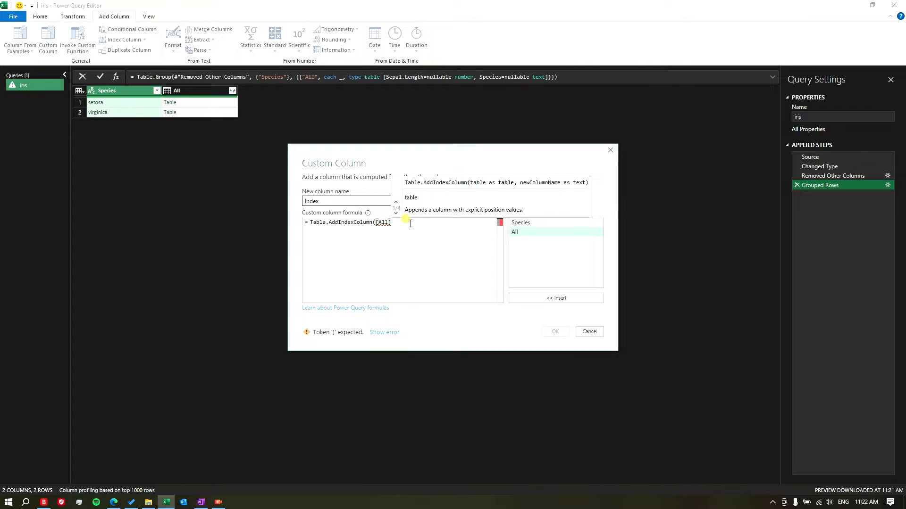
type(",")
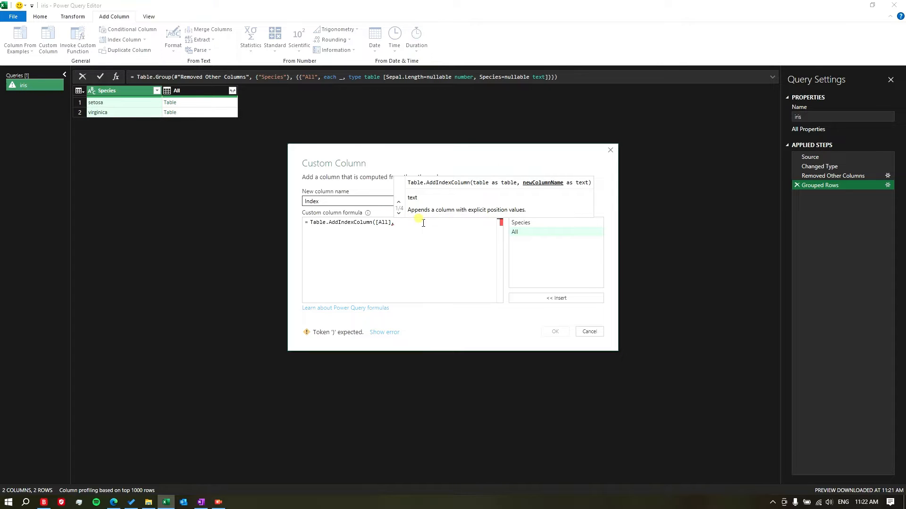
type("\"IndexBySpecies")
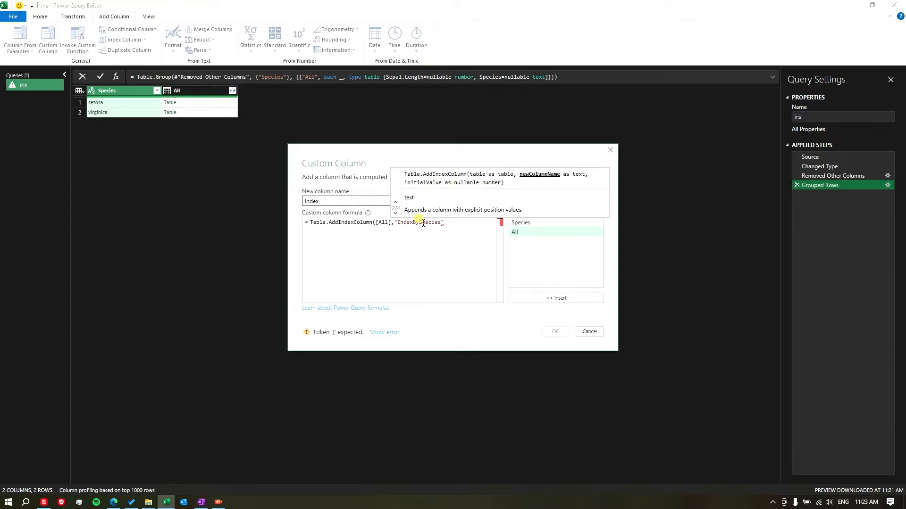
type(",")
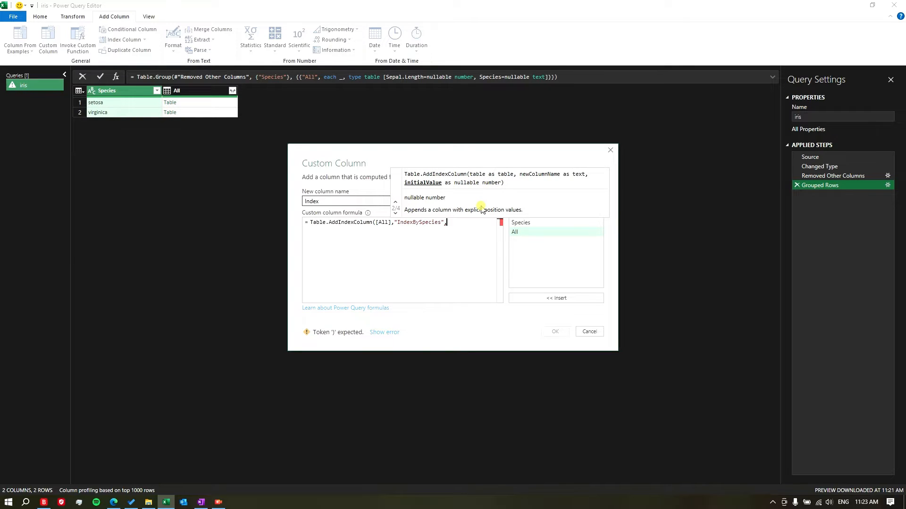
key("Down")
type("1,")
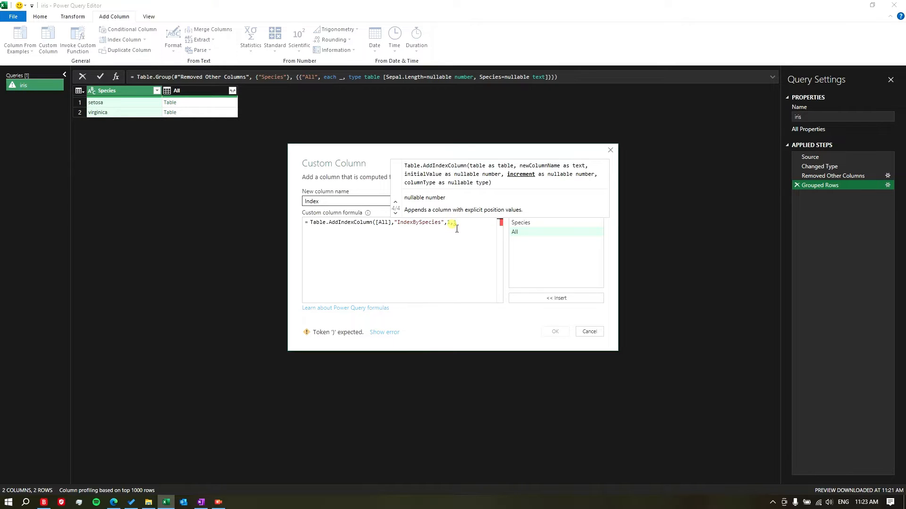
type(")")
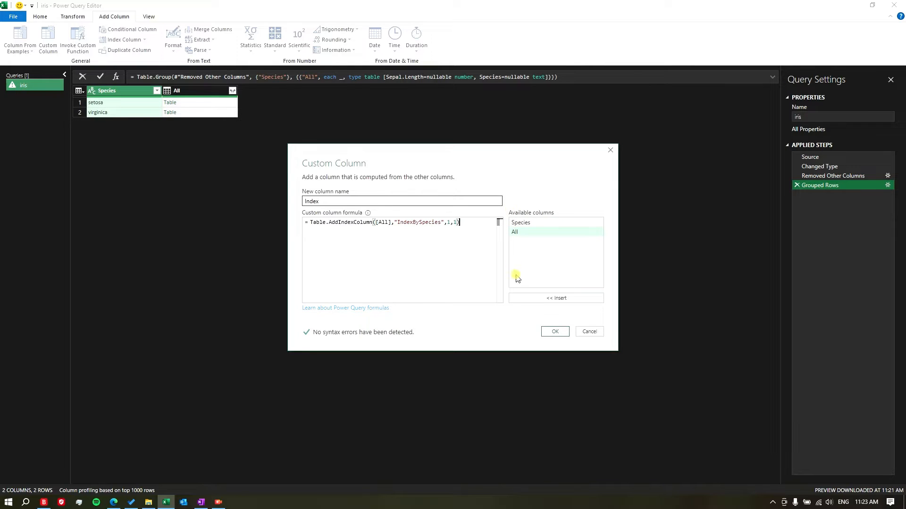
left_click(556, 332)
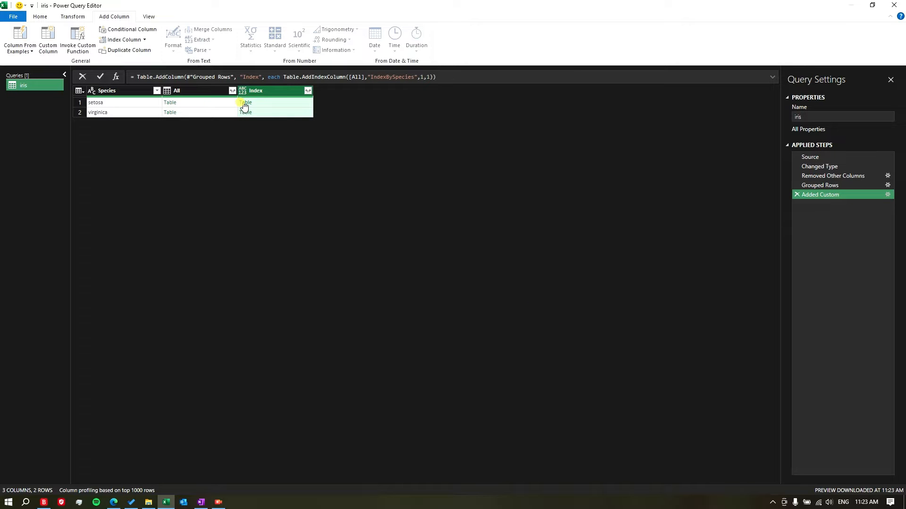
Step: Examine the IndexBySpecies numbering in the setosa table of the Index column and remove that drill-down from the applied steps
left_click(244, 103)
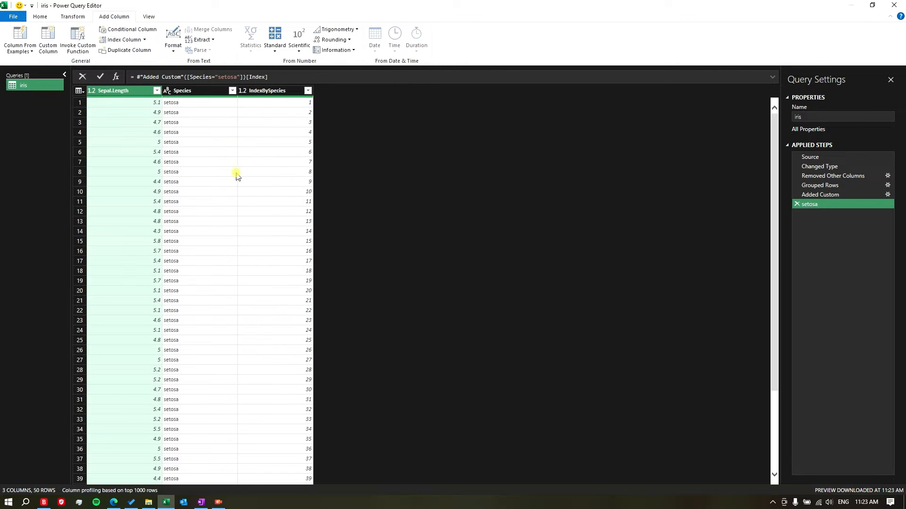
scroll(245, 189, "down", 4)
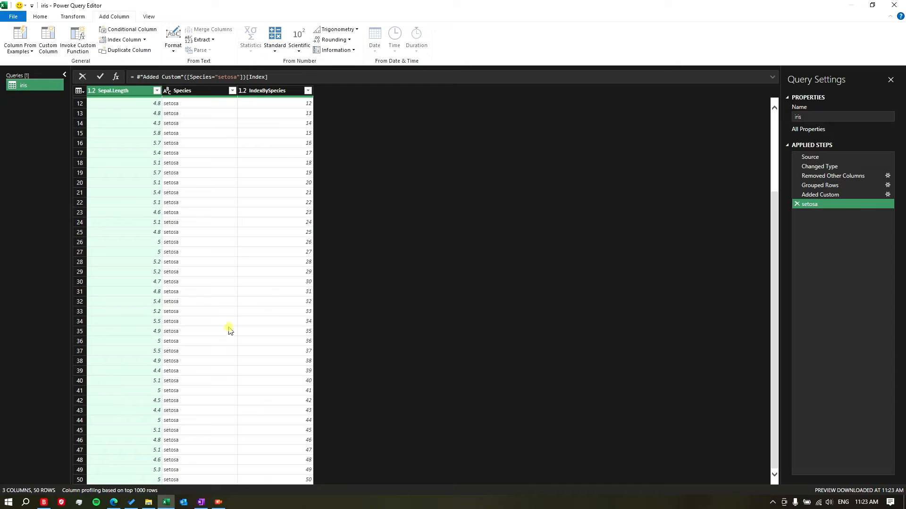
scroll(183, 282, "up", 4)
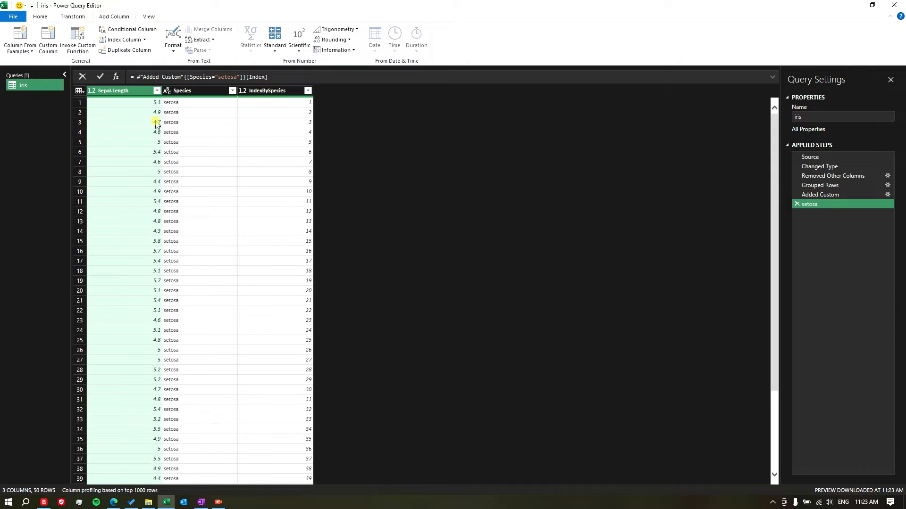
scroll(277, 228, "down", 4)
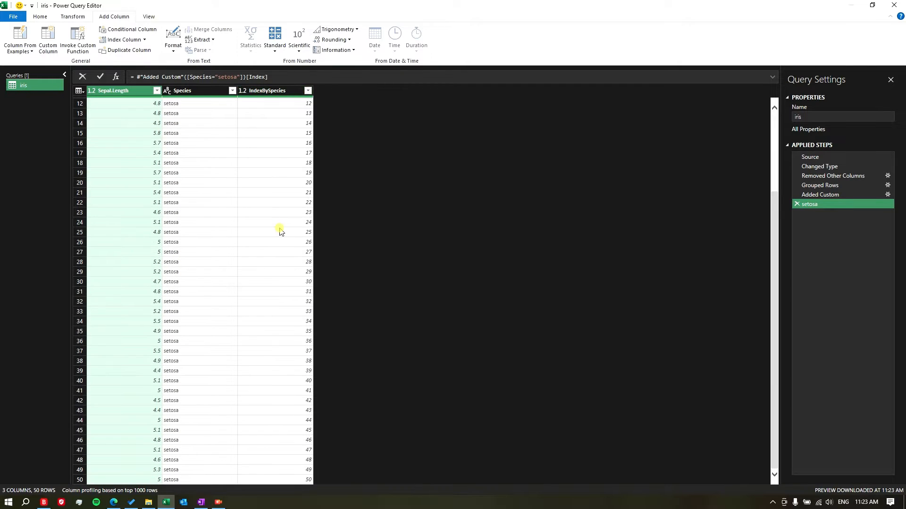
left_click(797, 204)
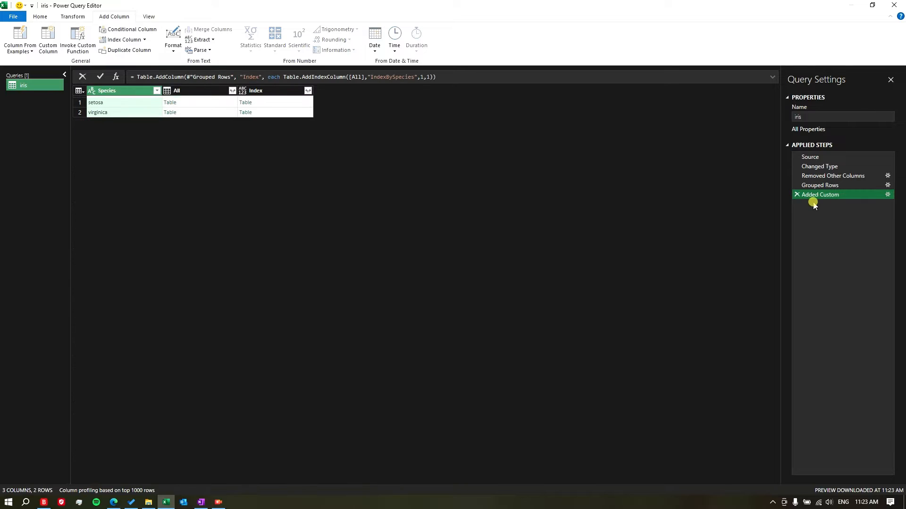
Step: Expand the Index column into Sepal.Length, Species and IndexBySpecies without using the original column name as prefix
left_click(309, 91)
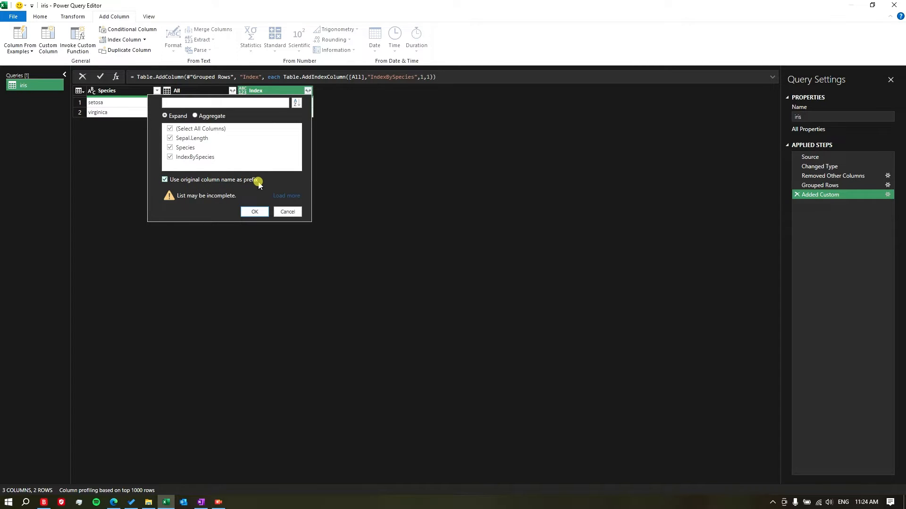
left_click(165, 180)
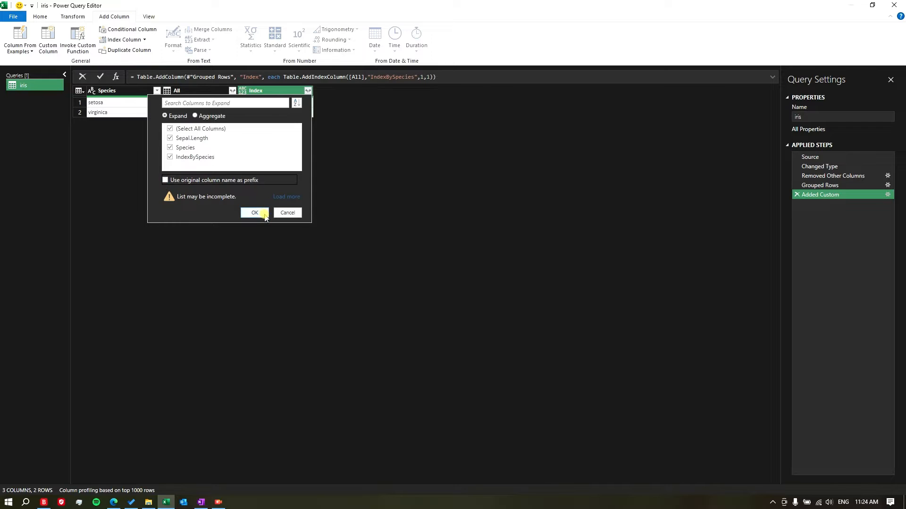
left_click(265, 215)
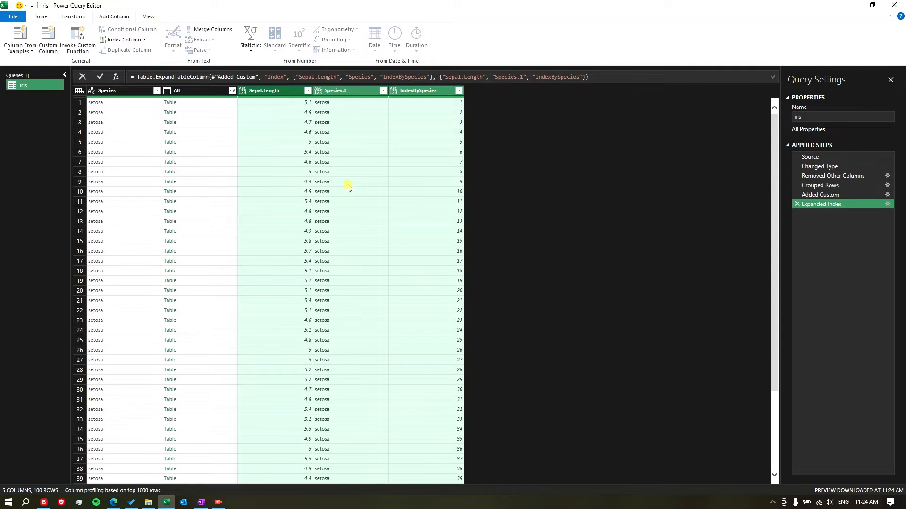
Step: Remove the original Species and All columns from the expanded table
scroll(349, 189, "down", 10)
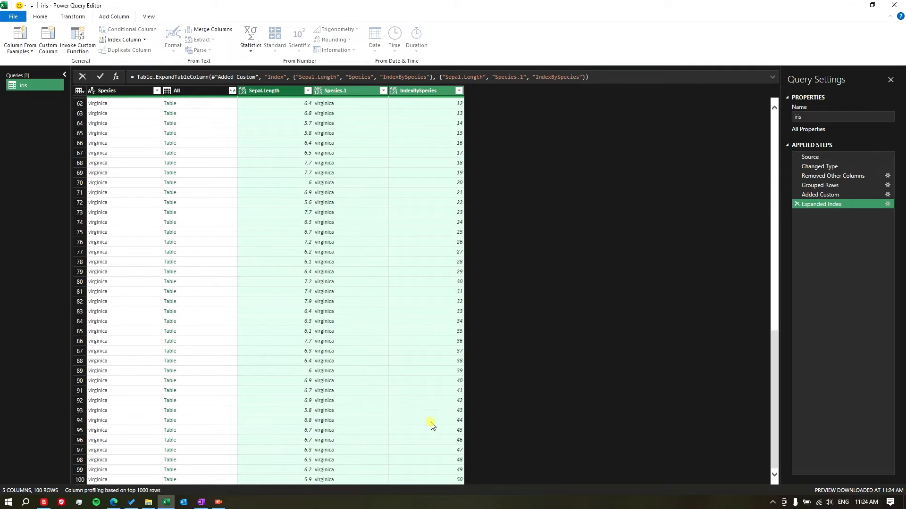
scroll(402, 176, "up", 10)
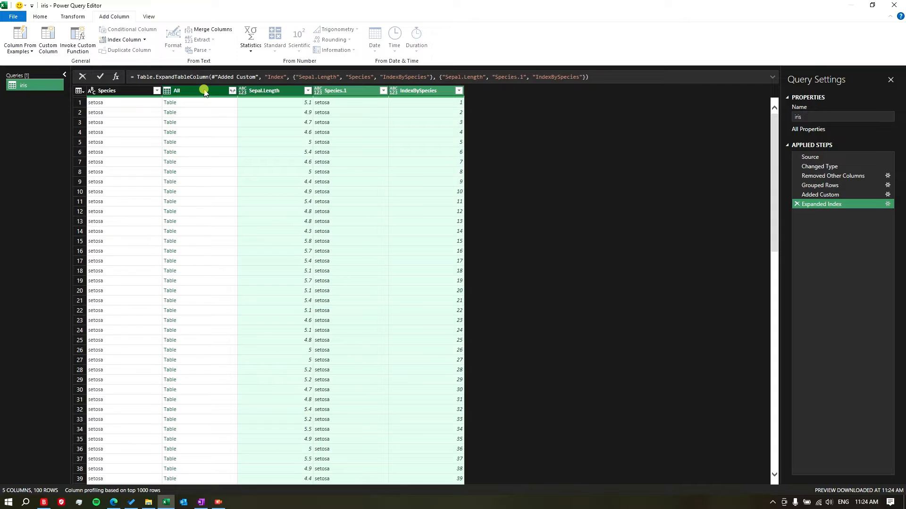
left_click(204, 91)
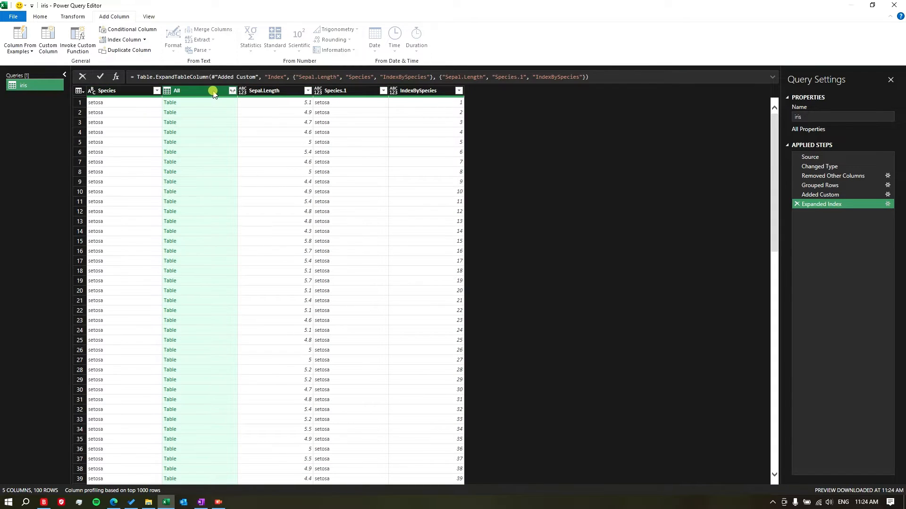
left_click(118, 92, "ctrl")
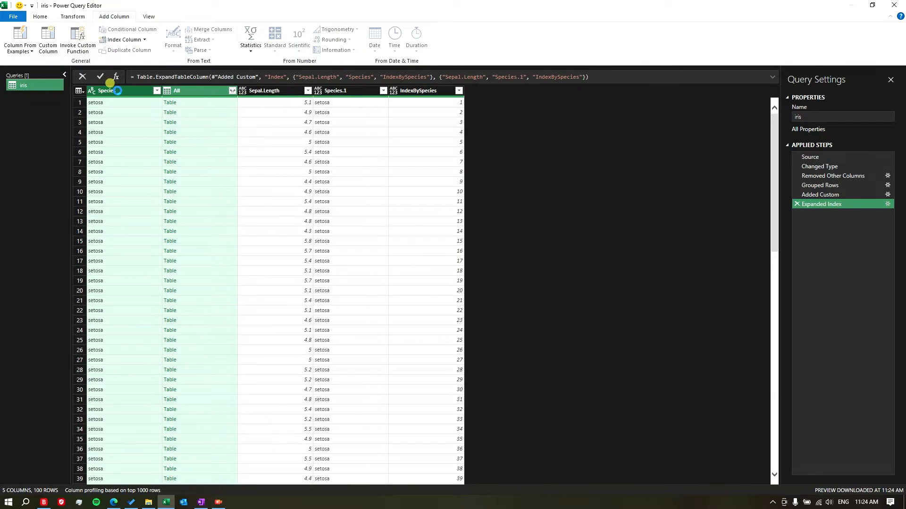
key("Delete")
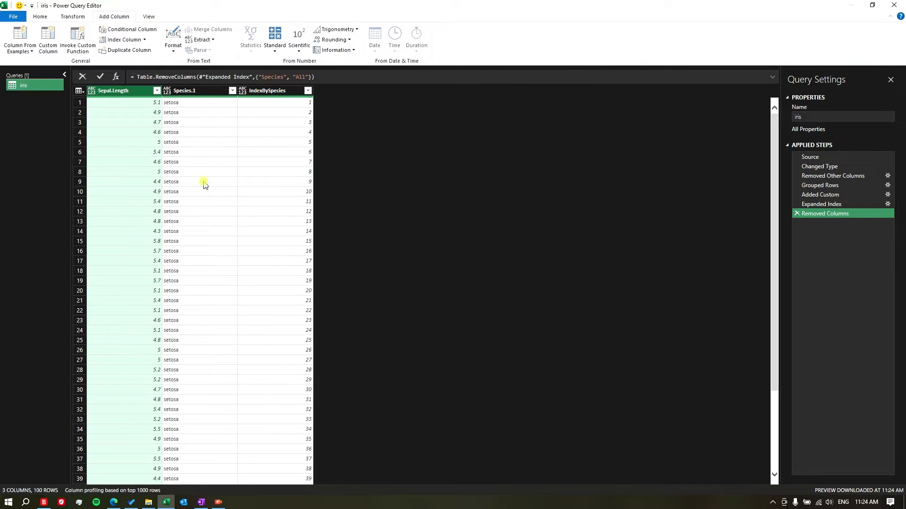
Step: Pivot the Species.1 column using Sepal.Length as the values column and Don't Aggregate as the aggregate value function
scroll(206, 188, "down", 20)
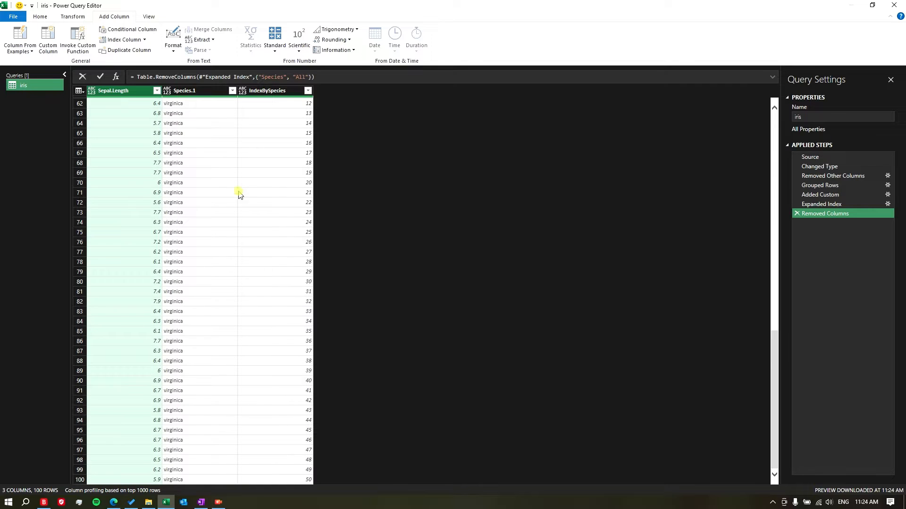
scroll(207, 123, "up", 4)
left_click(201, 92)
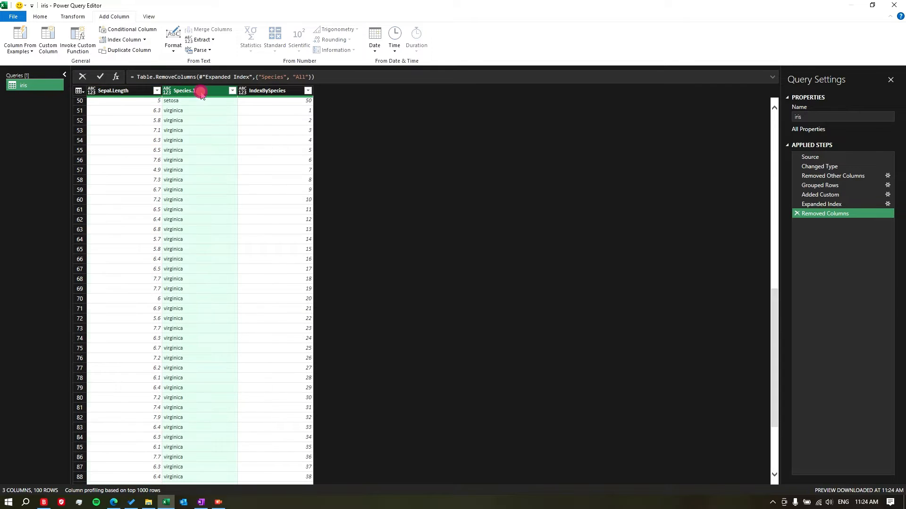
left_click(73, 17)
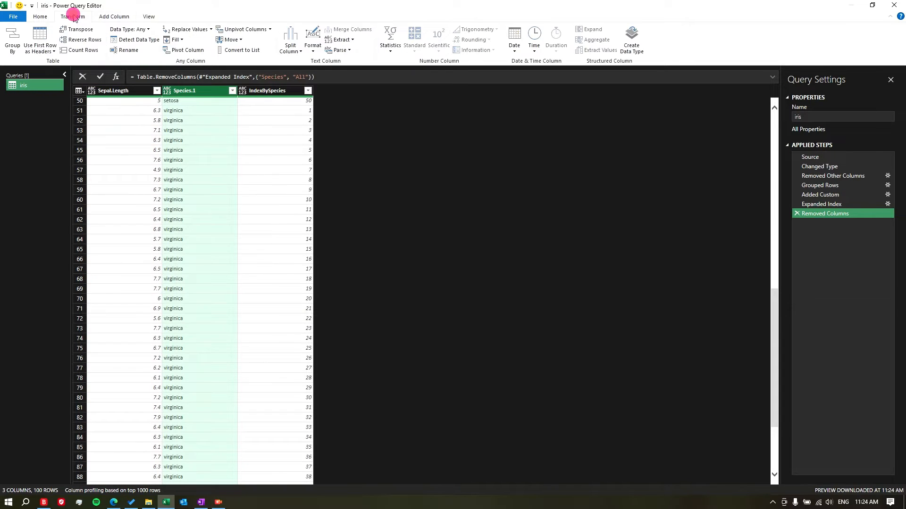
left_click(200, 52)
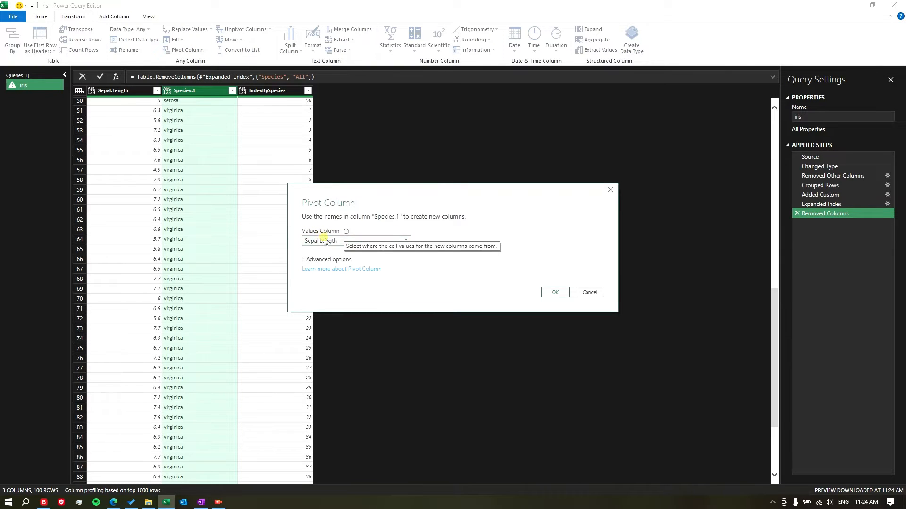
left_click(404, 240)
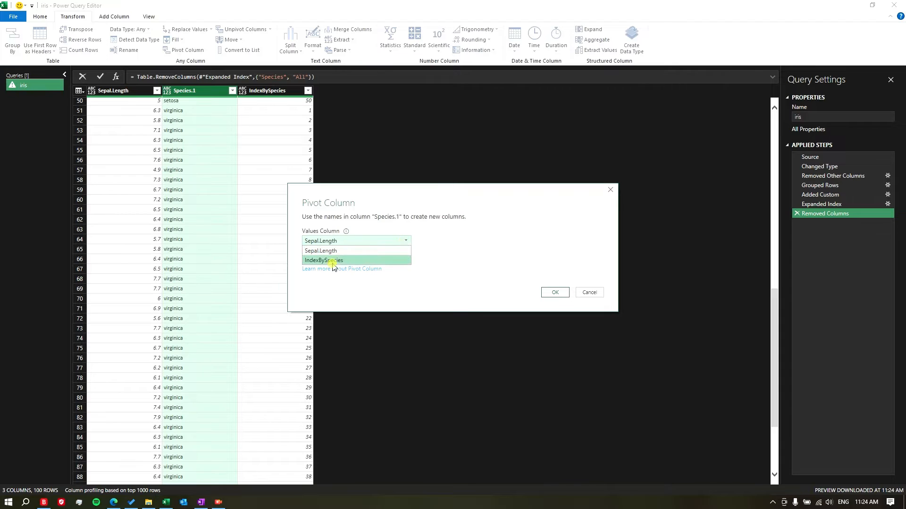
left_click(350, 251)
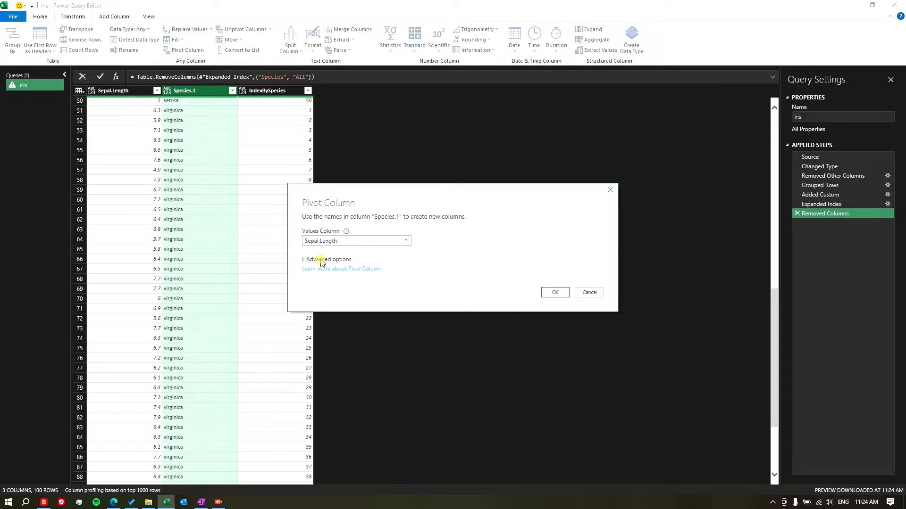
left_click(321, 259)
left_click(391, 281)
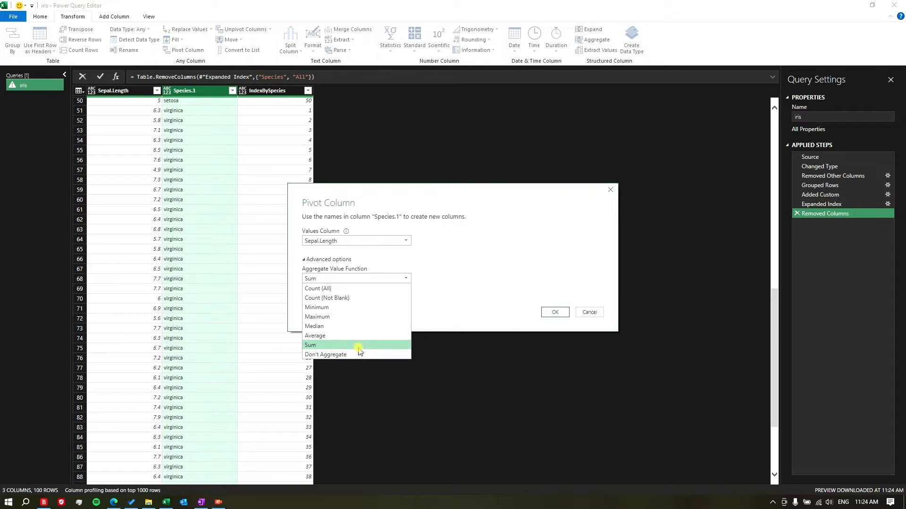
left_click(335, 355)
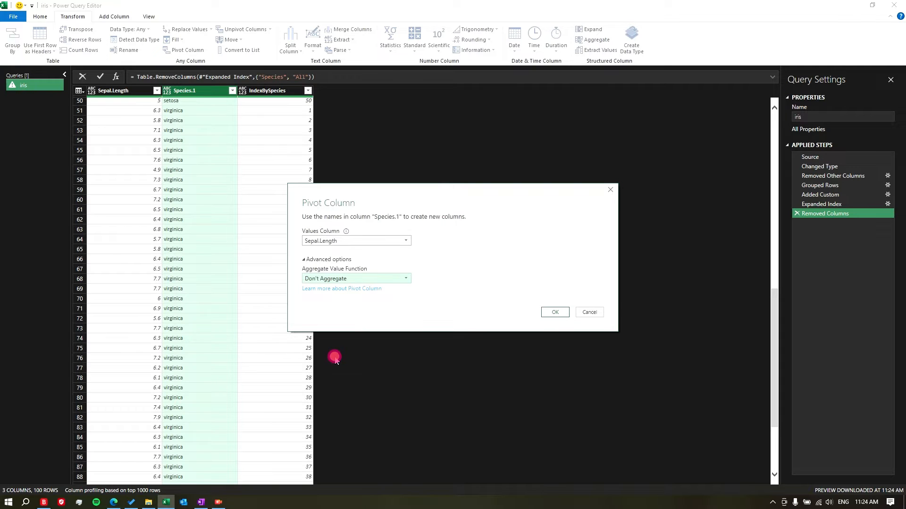
left_click(552, 314)
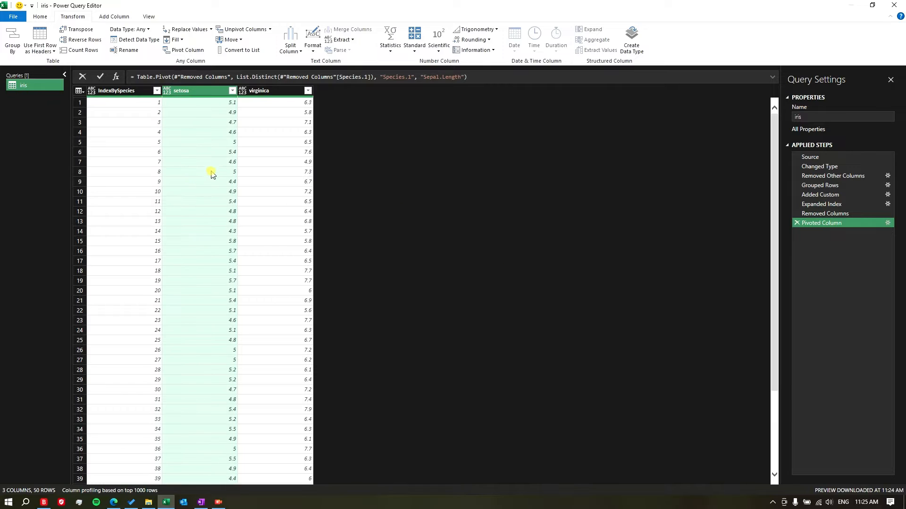
Step: Rename the query as Sepal Length and load the pivoted table into the workbook
scroll(214, 174, "down", 4)
scroll(217, 188, "up", 4)
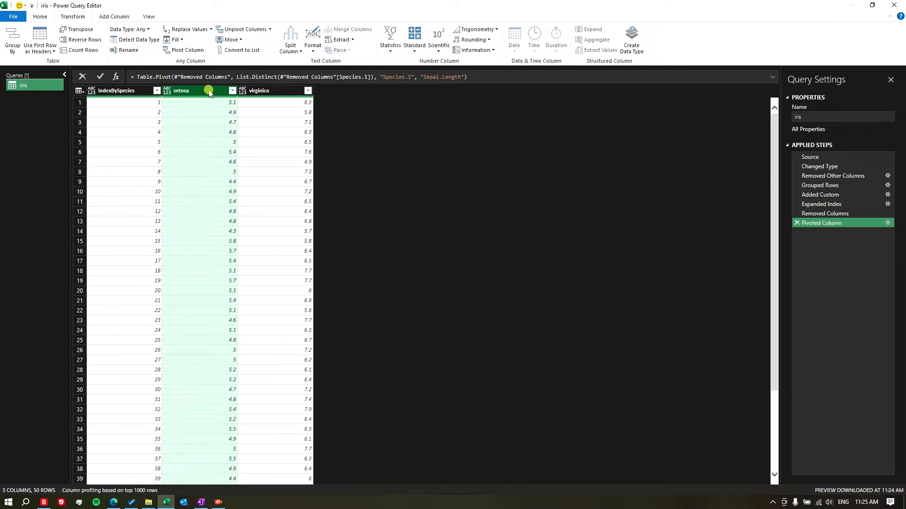
scroll(282, 170, "down", 4)
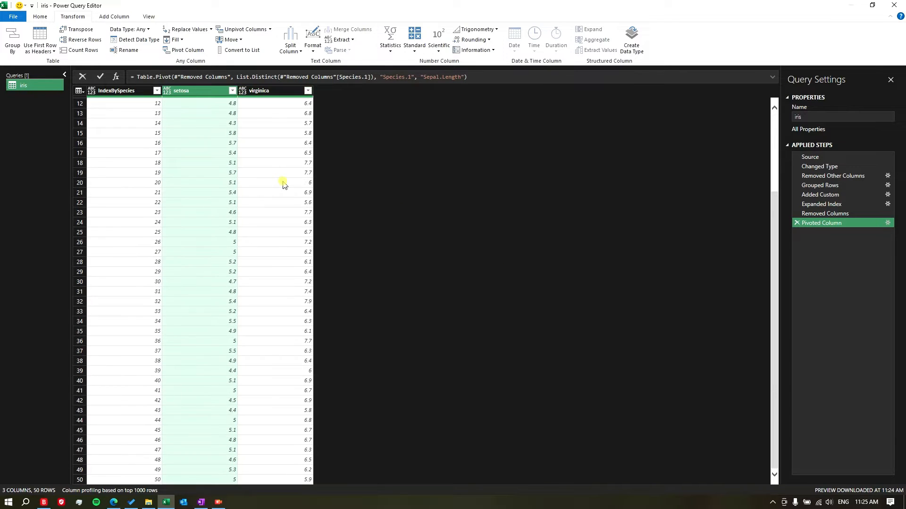
scroll(278, 194, "up", 4)
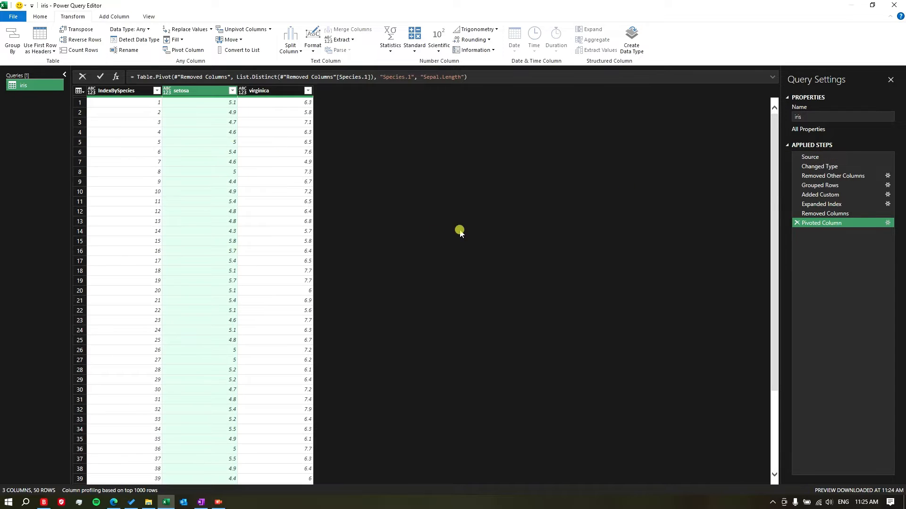
left_click(823, 117)
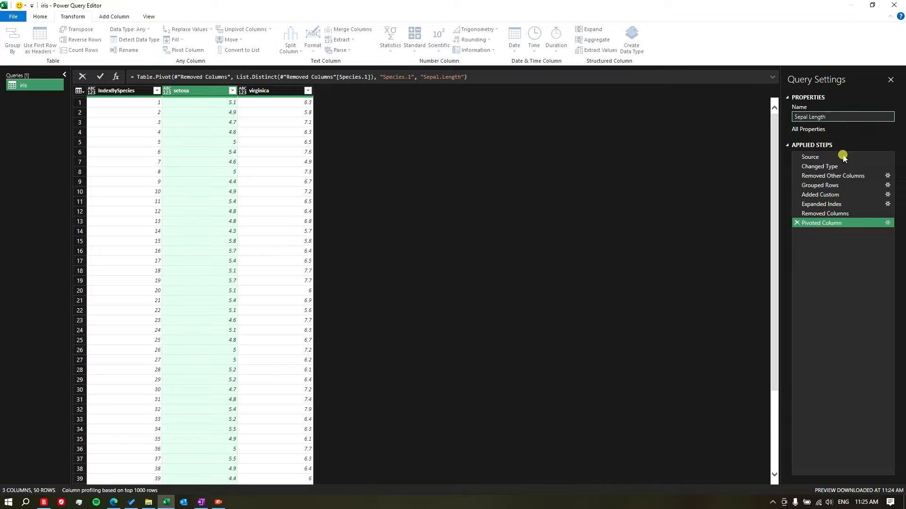
left_click(38, 17)
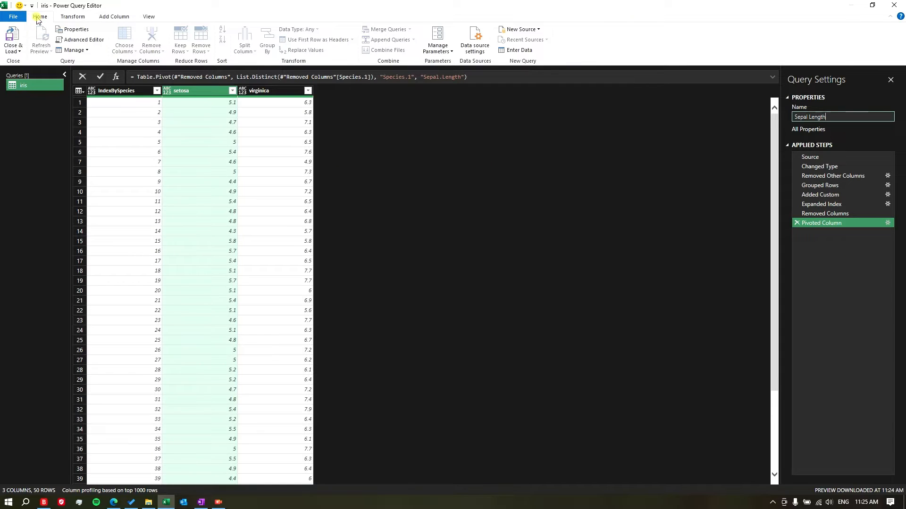
left_click(18, 34)
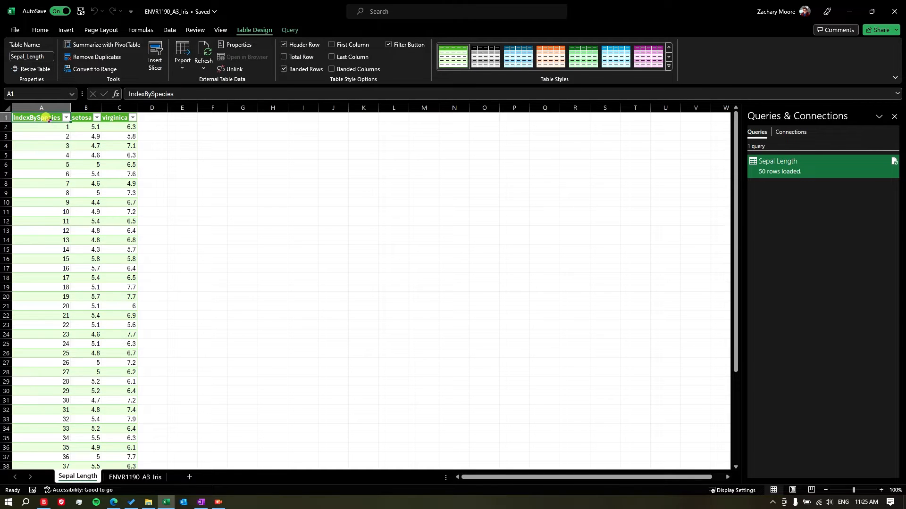
Step: Examine the loaded setosa and virginica columns on the Sepal Length sheet through to the table's last row
scroll(131, 207, "down", 9)
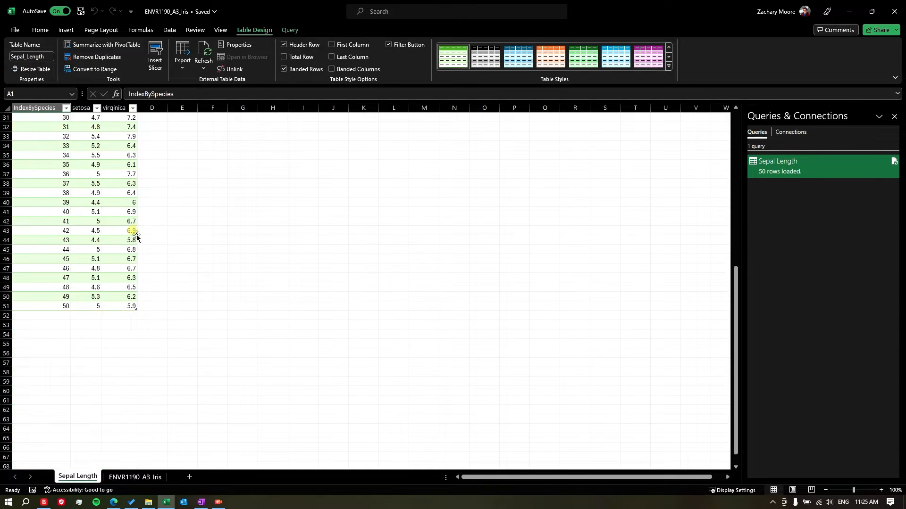
scroll(131, 233, "up", 9)
left_click(115, 124)
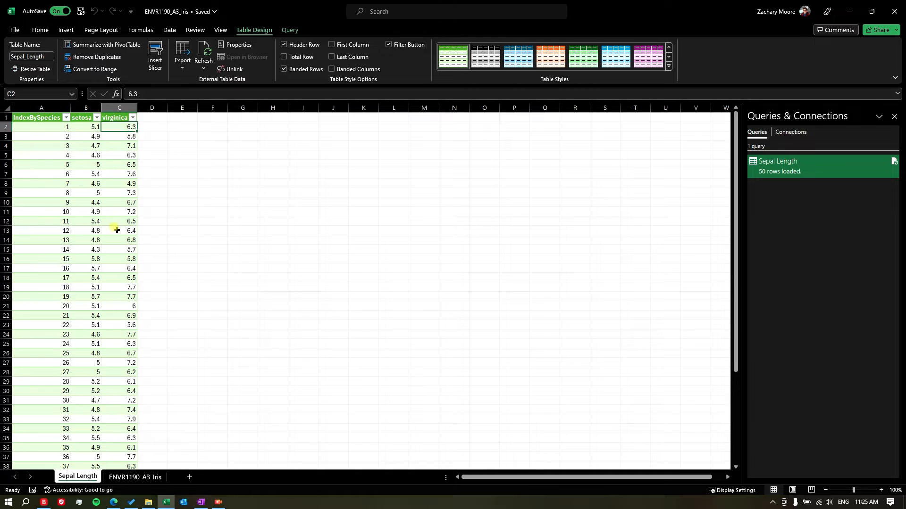
left_click(85, 125)
left_click(92, 125)
key("ctrl+shift+Down")
key("ctrl+shift+Up")
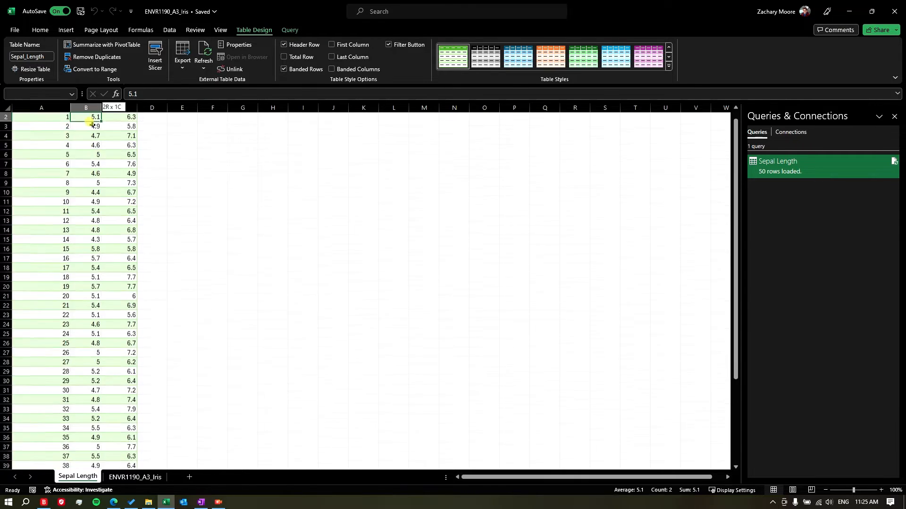
left_click(90, 123)
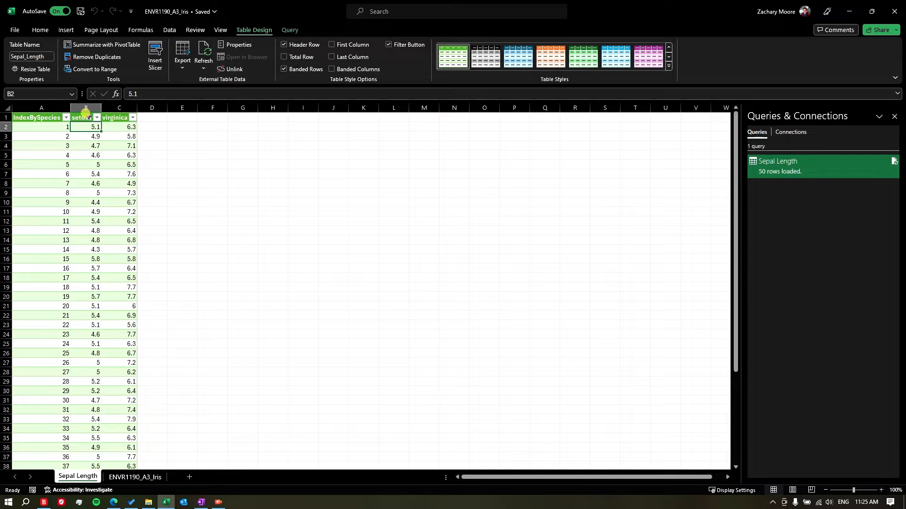
left_click(172, 127)
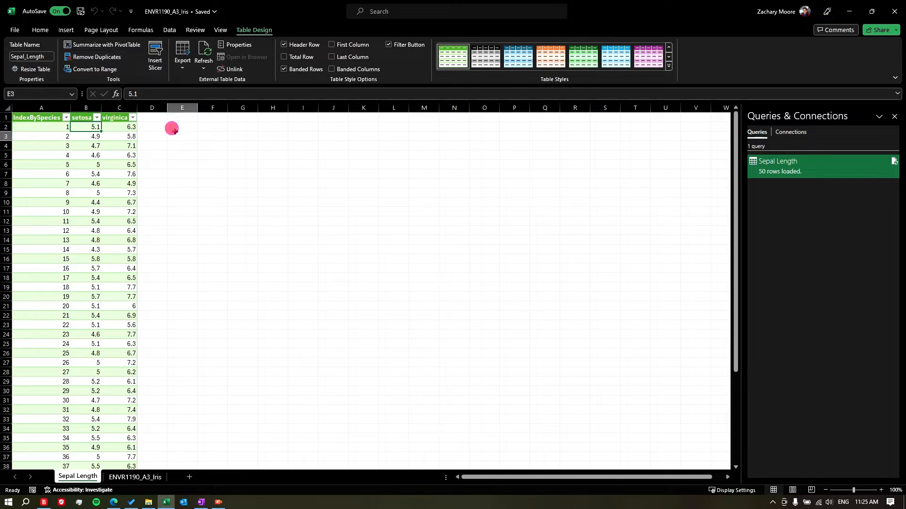
type("=aver")
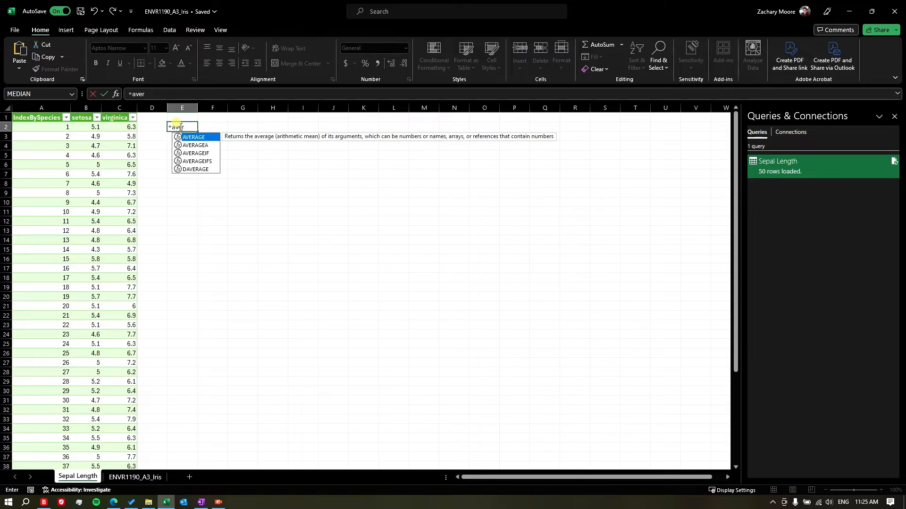
type("age(")
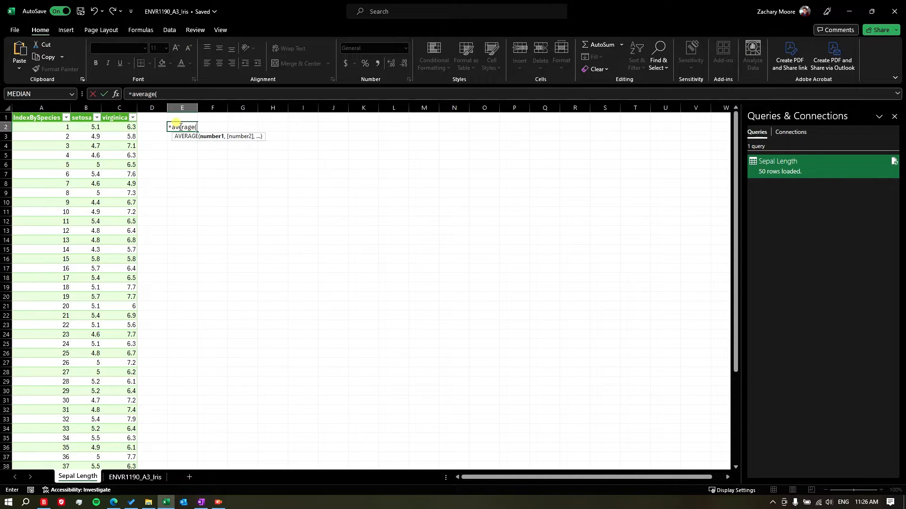
key("BackSpace")
key("BackSpace")
key("BackSpace")
key("BackSpace")
key("BackSpace")
key("BackSpace")
key("BackSpace")
key("BackSpace")
key("BackSpace")
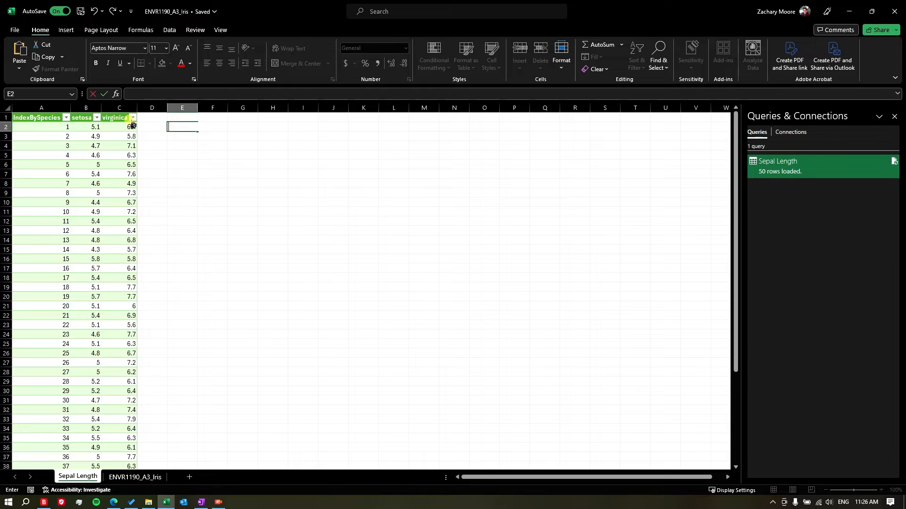
left_click(98, 129)
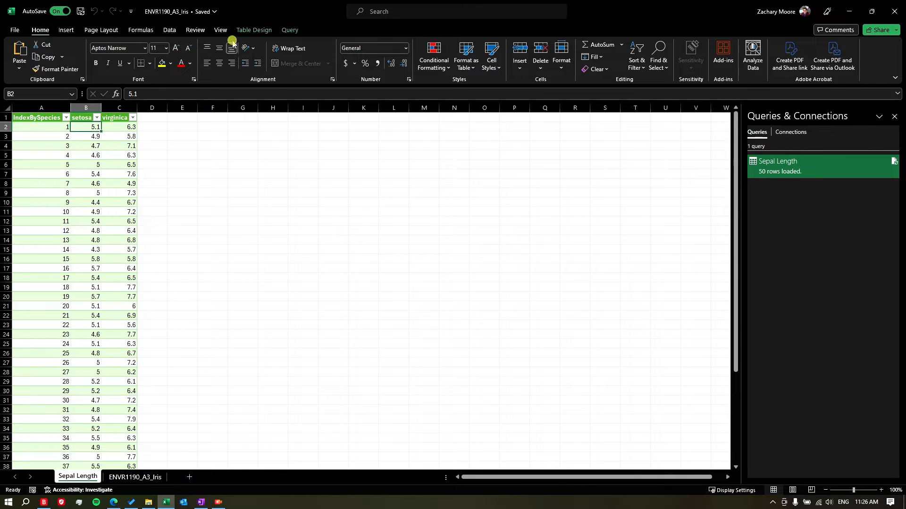
Step: Check in the Excel Add-ins options that the Analysis ToolPak is enabled and accept the add-in selection
left_click(171, 31)
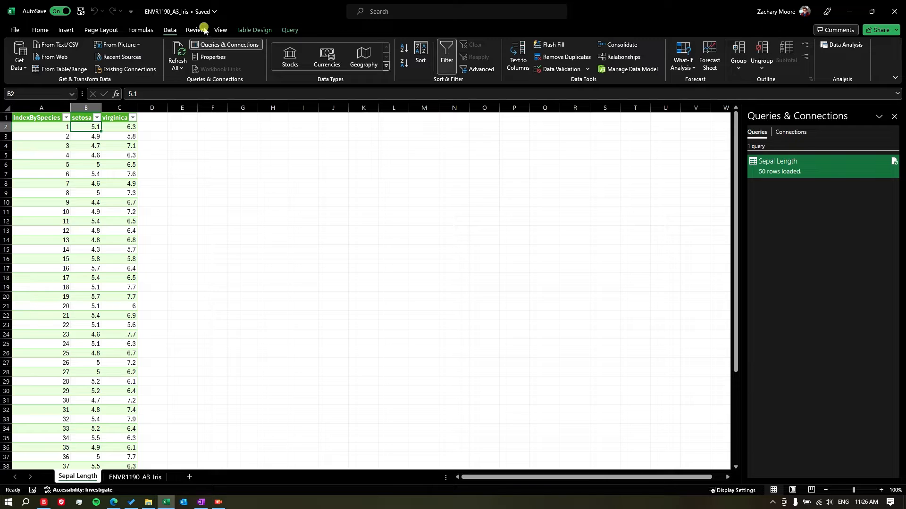
left_click(18, 31)
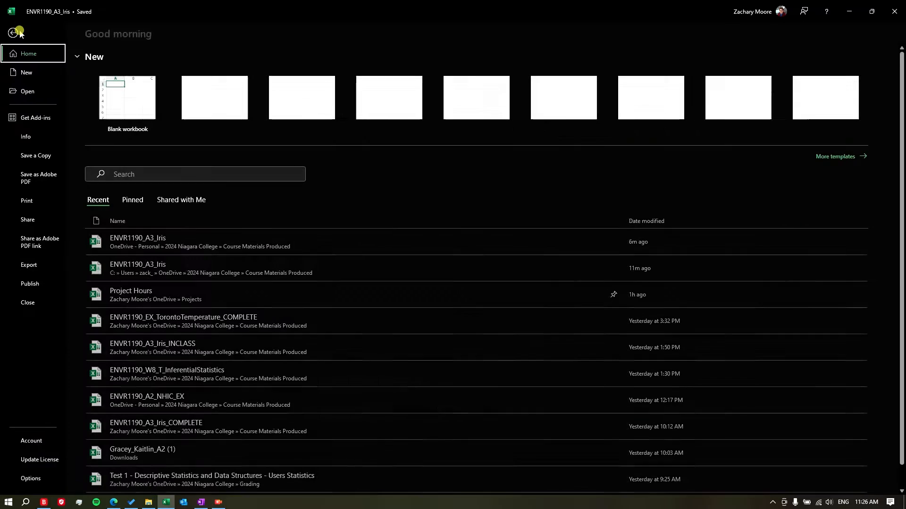
left_click(31, 481)
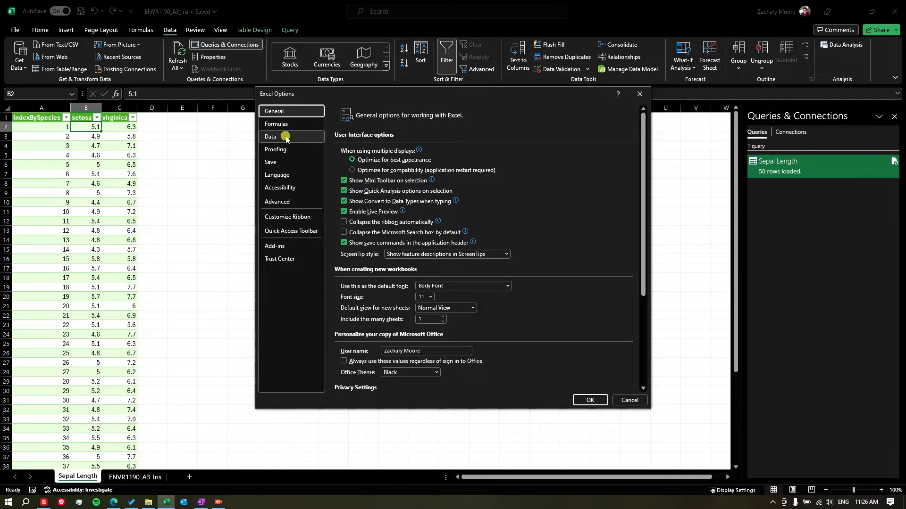
left_click(289, 246)
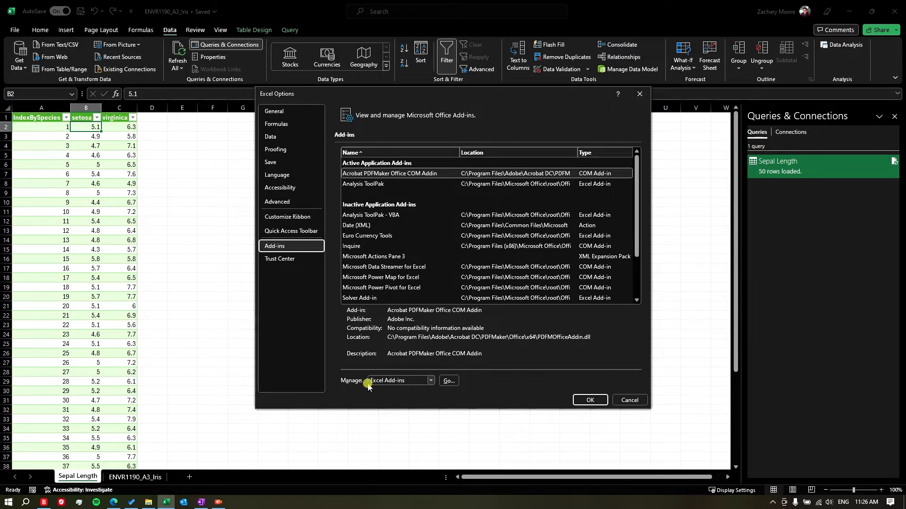
left_click(448, 381)
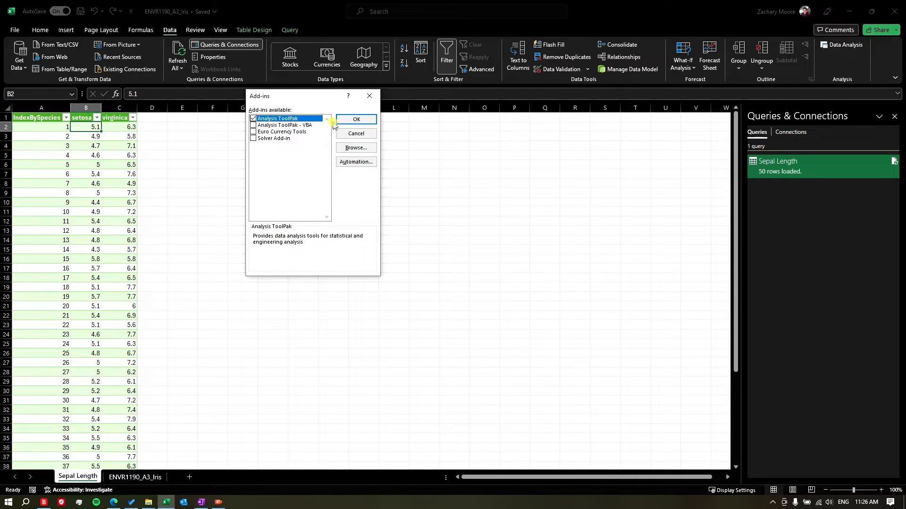
left_click(368, 124)
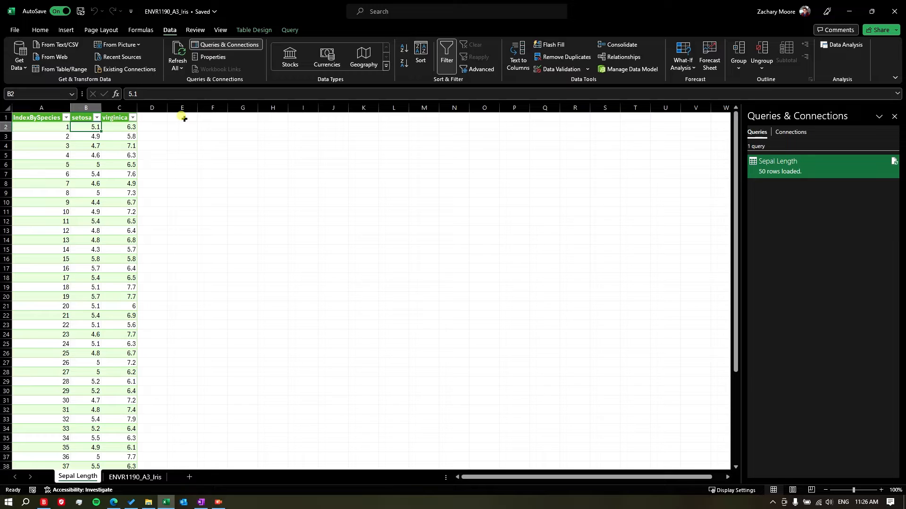
Step: Look through the available Data Analysis tools and start the Descriptive Statistics analysis
left_click(849, 44)
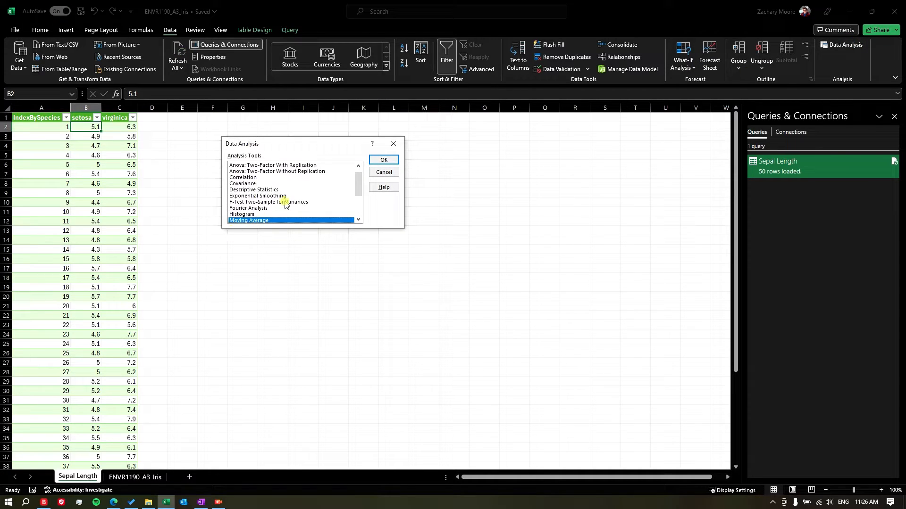
scroll(288, 203, "up", 1)
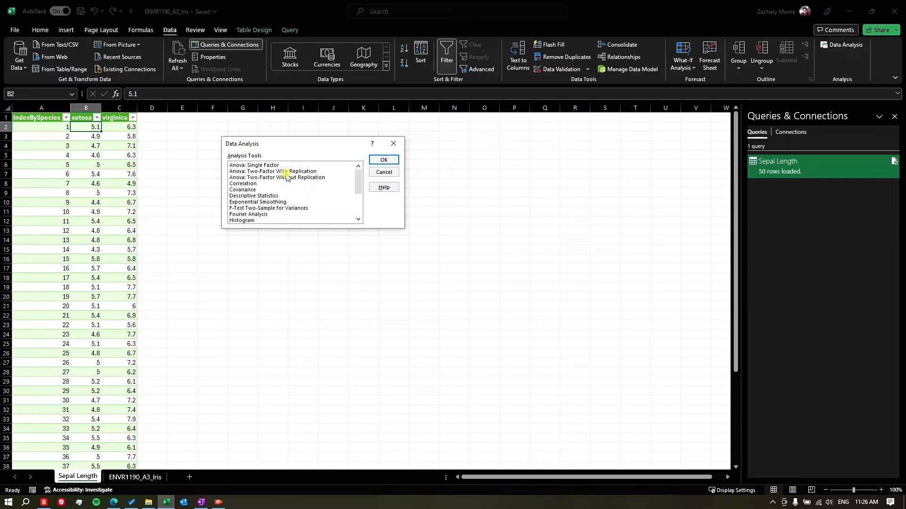
scroll(288, 179, "down", 3)
scroll(303, 220, "up", 3)
scroll(302, 207, "down", 3)
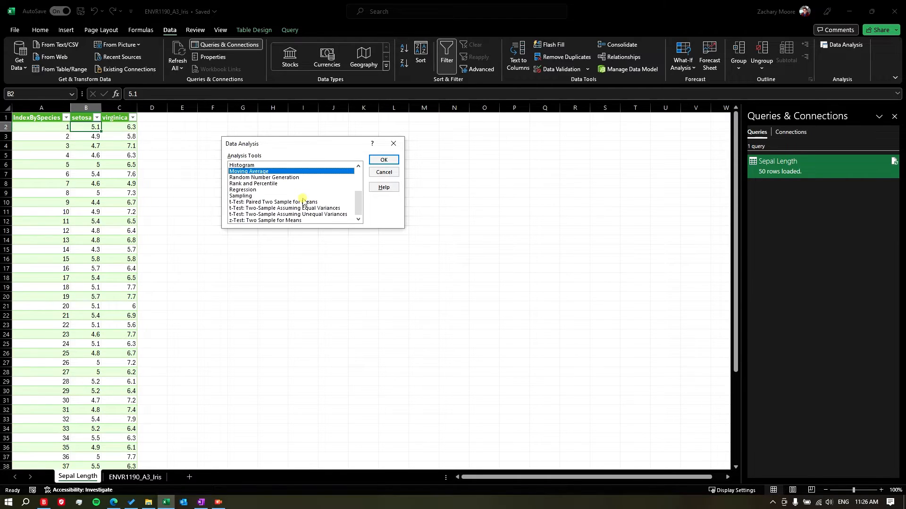
scroll(303, 201, "up", 3)
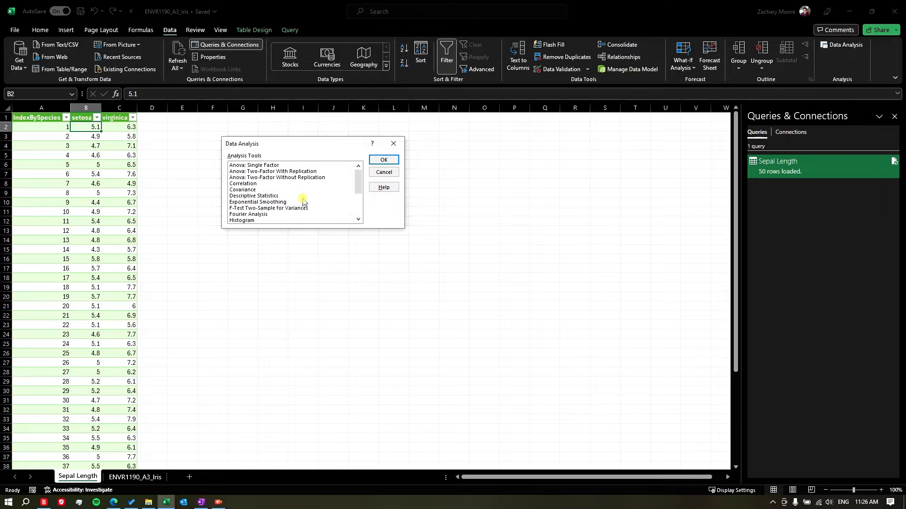
left_click(273, 196)
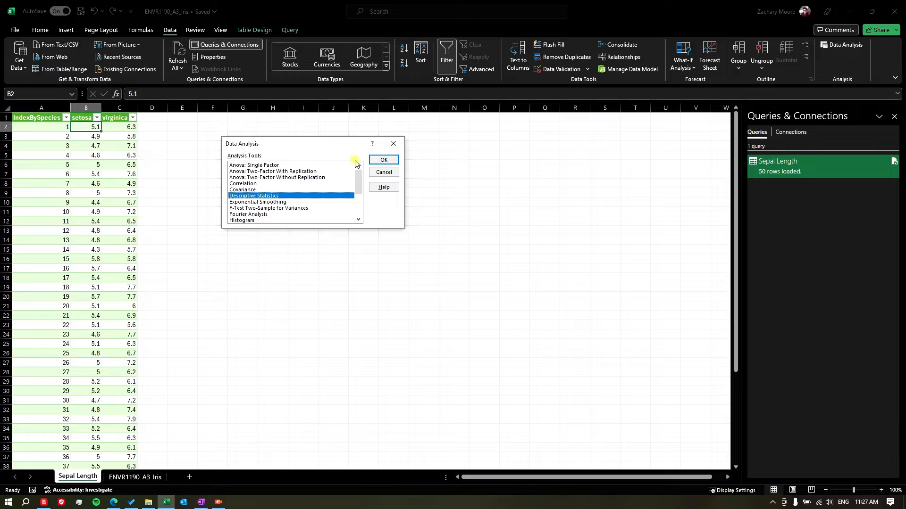
left_click(384, 159)
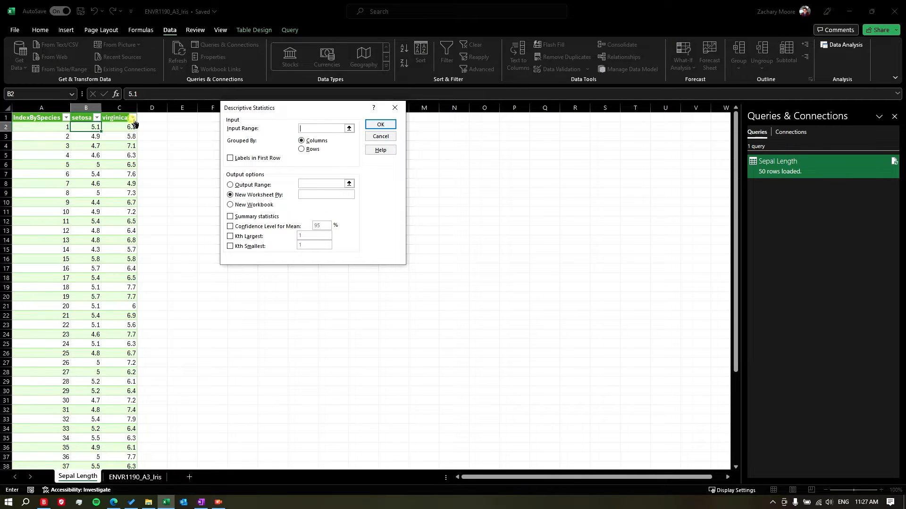
Step: Set the Descriptive Statistics input range to $B$1:$C$51, covering setosa and virginica, with labels in the first row
left_click_drag(79, 117, 112, 117)
key("ctrl+shift+Down")
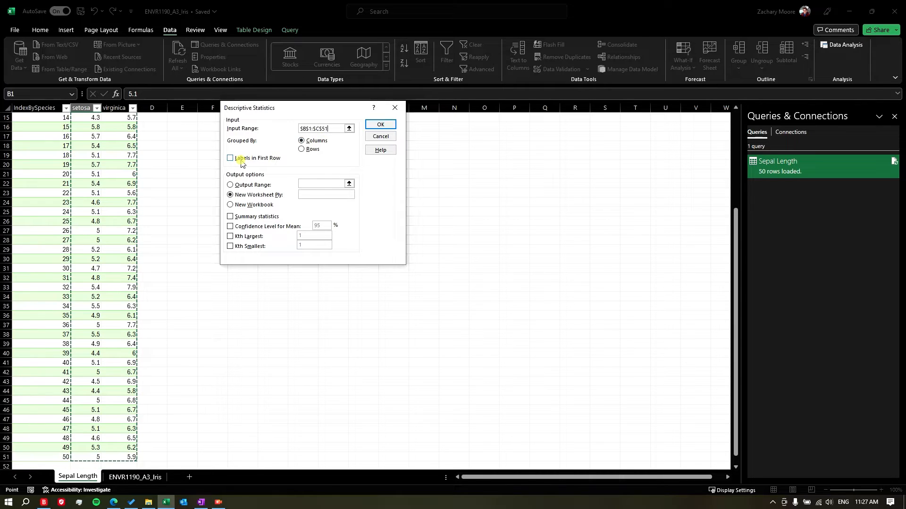
left_click(232, 158)
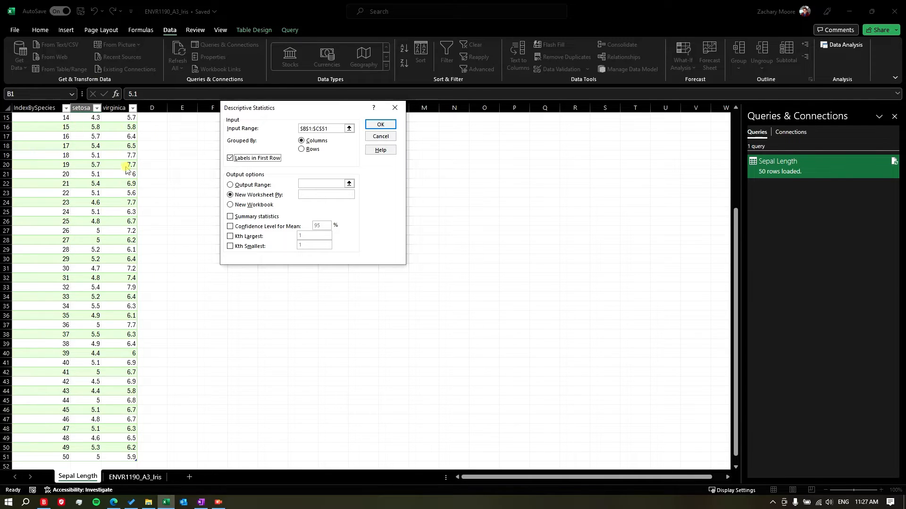
Step: Output the summary statistics to a range starting at cell E1 and widen the result columns so their contents are readable
left_click(248, 186)
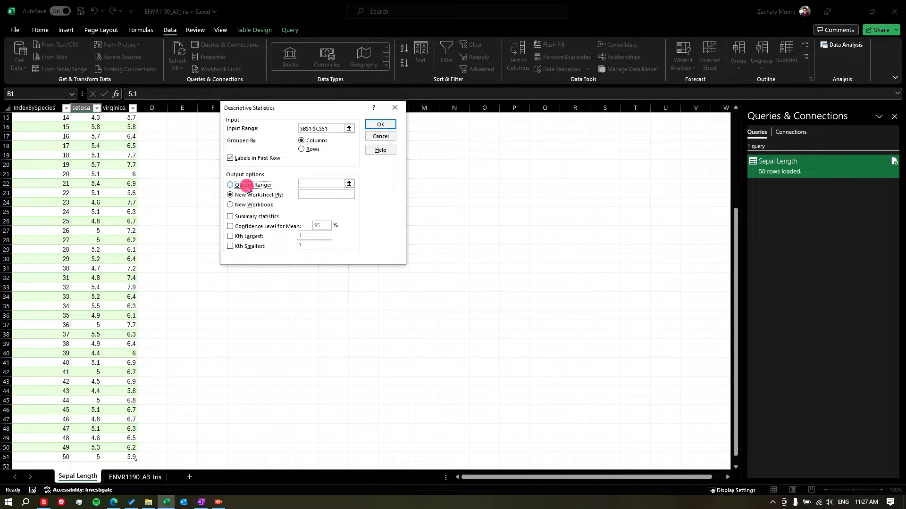
left_click(314, 181)
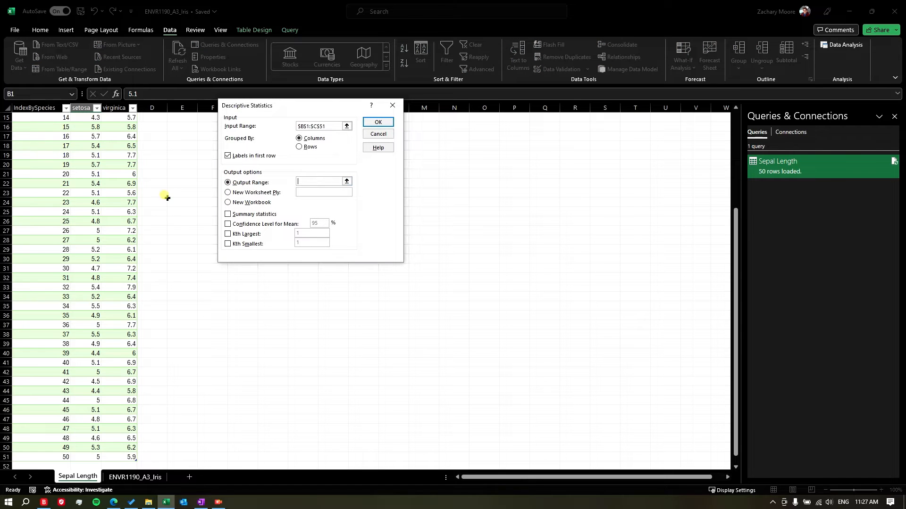
scroll(173, 184, "up", 5)
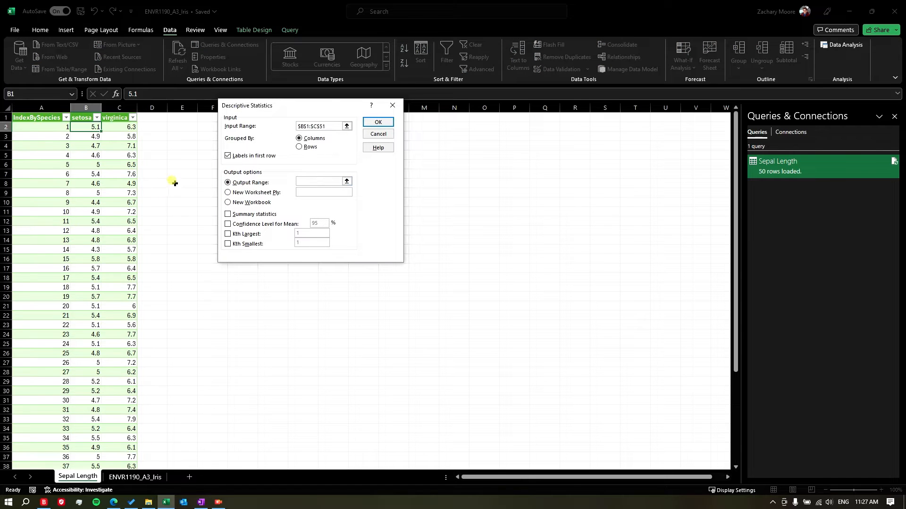
left_click(191, 117)
left_click(227, 215)
left_click(379, 122)
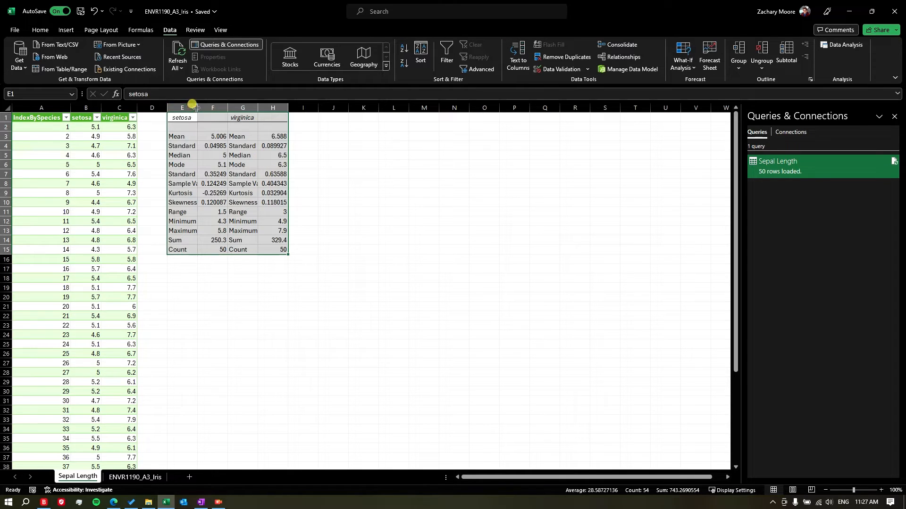
left_click_drag(197, 107, 360, 102)
left_click(364, 137)
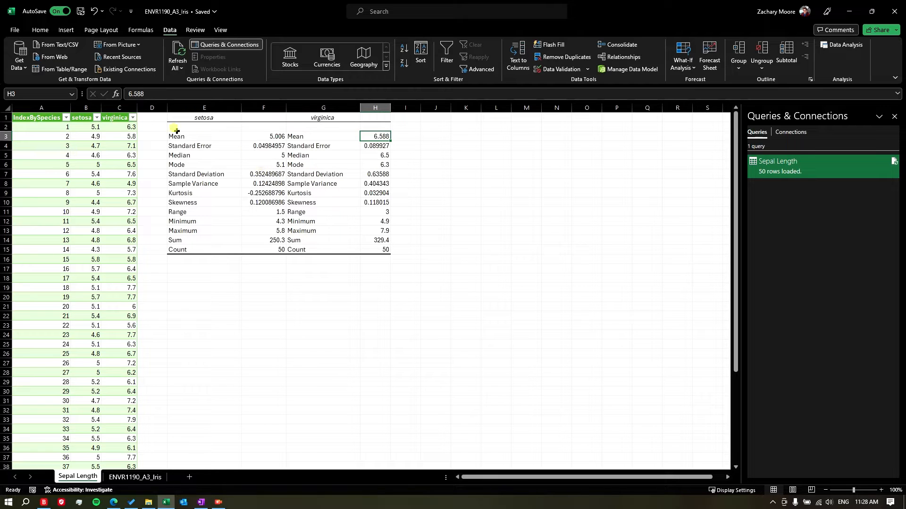
Step: Insert a Box and Whisker chart from the setosa and virginica columns, including their headers, down to row 51
left_click(85, 117)
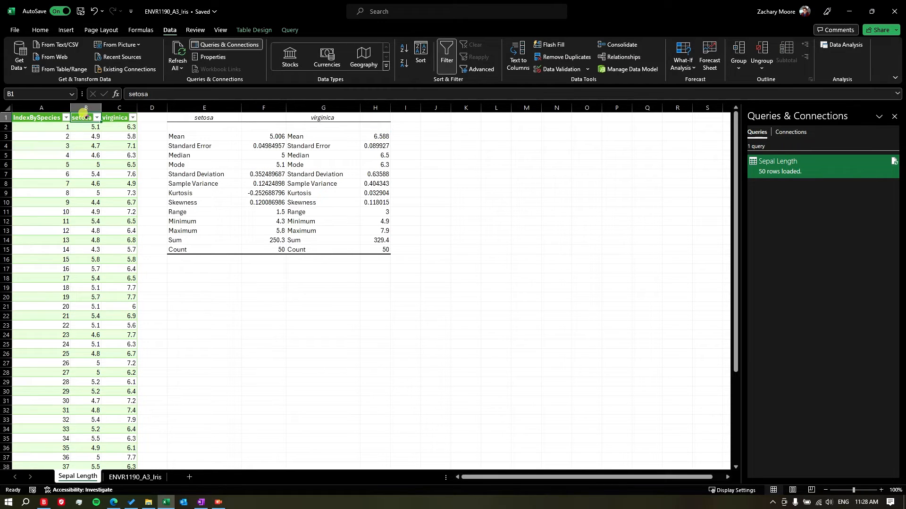
left_click_drag(85, 117, 118, 118)
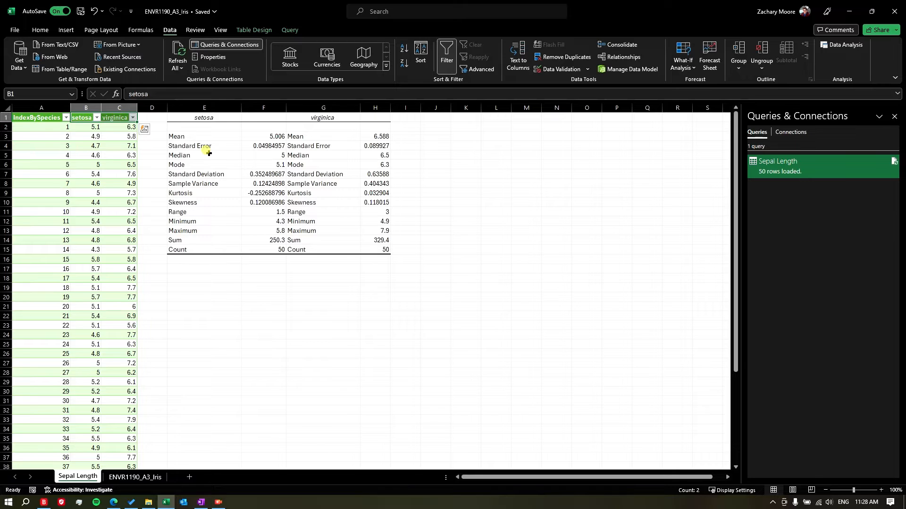
key("ctrl+shift+Down")
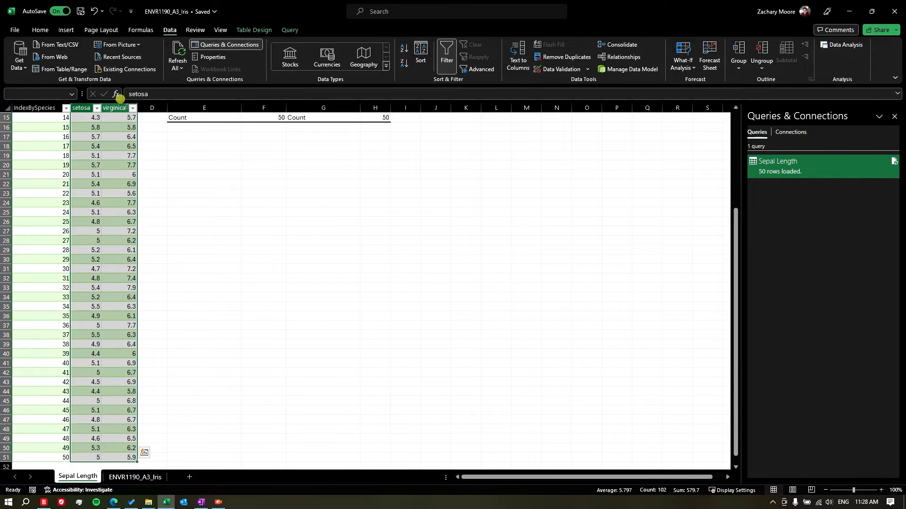
left_click(66, 29)
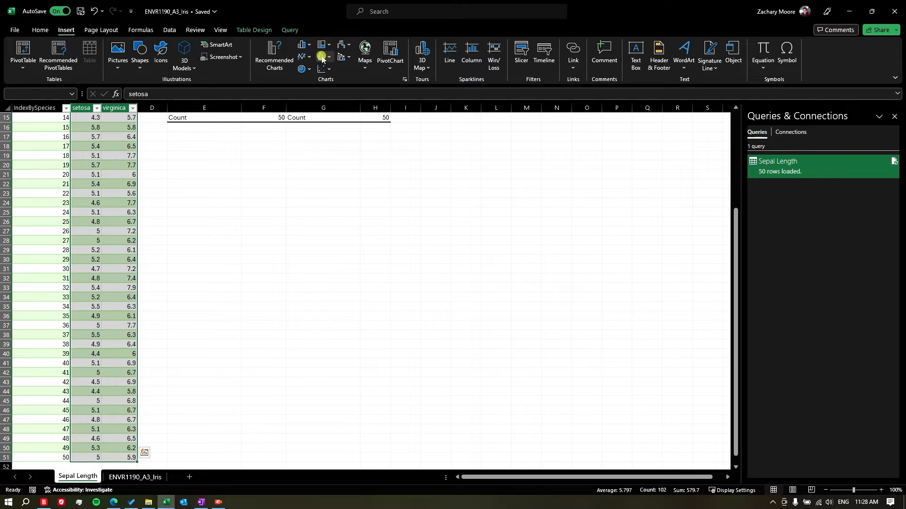
left_click(326, 58)
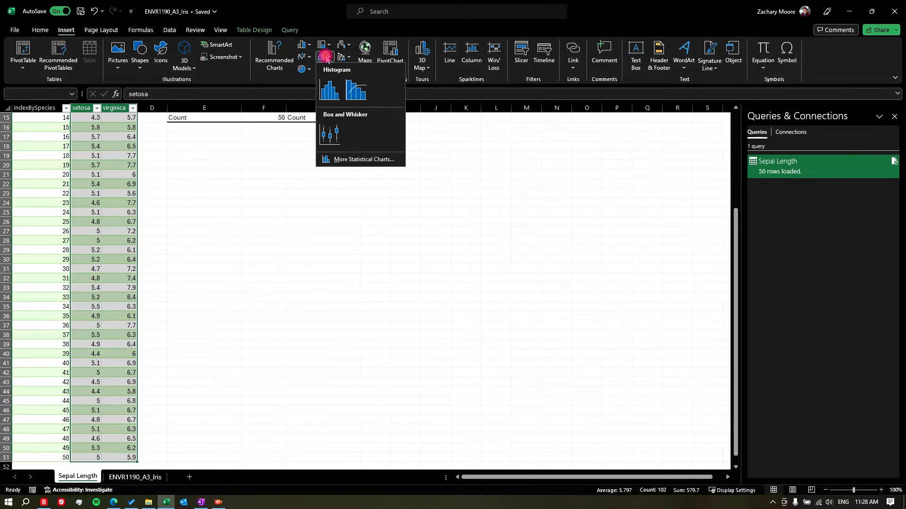
left_click(336, 137)
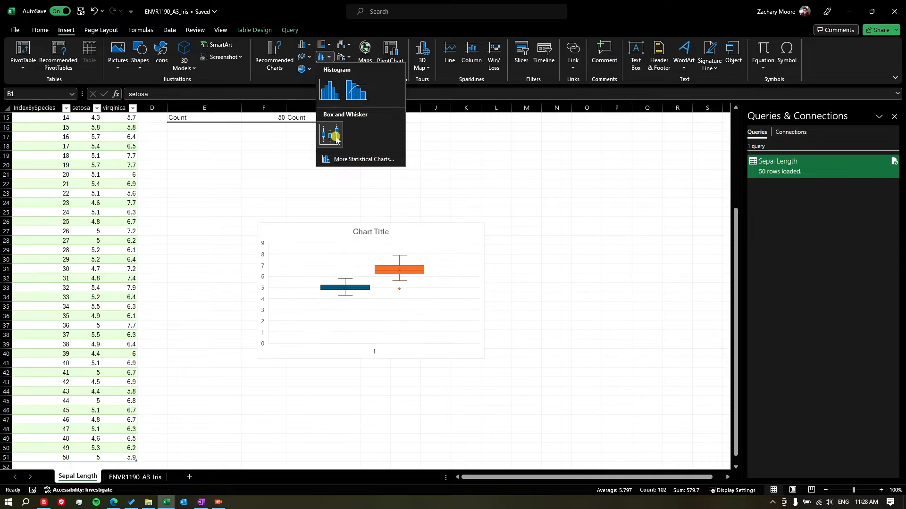
Step: Move the box and whisker chart beside the summary statistics, with its upper-left corner near cell I1
left_click_drag(281, 250, 411, 206)
scroll(411, 206, "up", 5)
left_click_drag(383, 294, 403, 127)
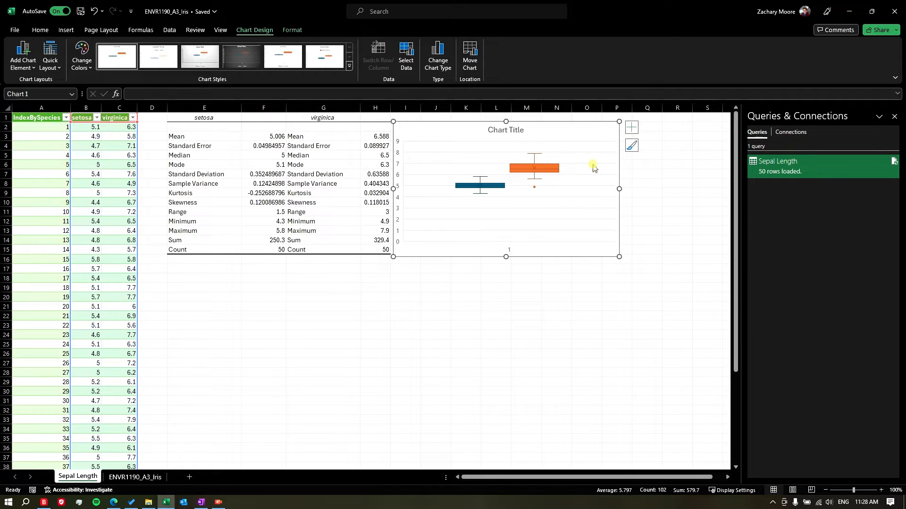
Step: Remove the chart's horizontal axis and chart title, and show a legend for the two species
left_click(508, 250)
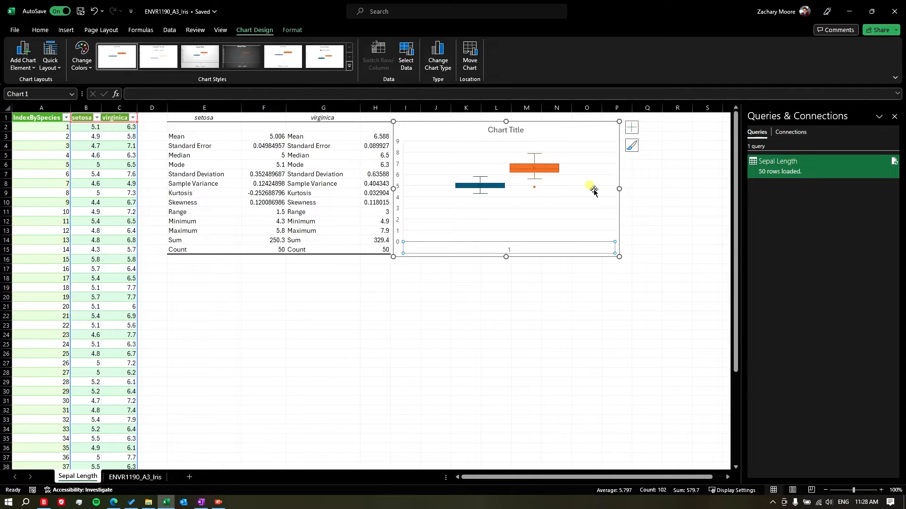
key("Delete")
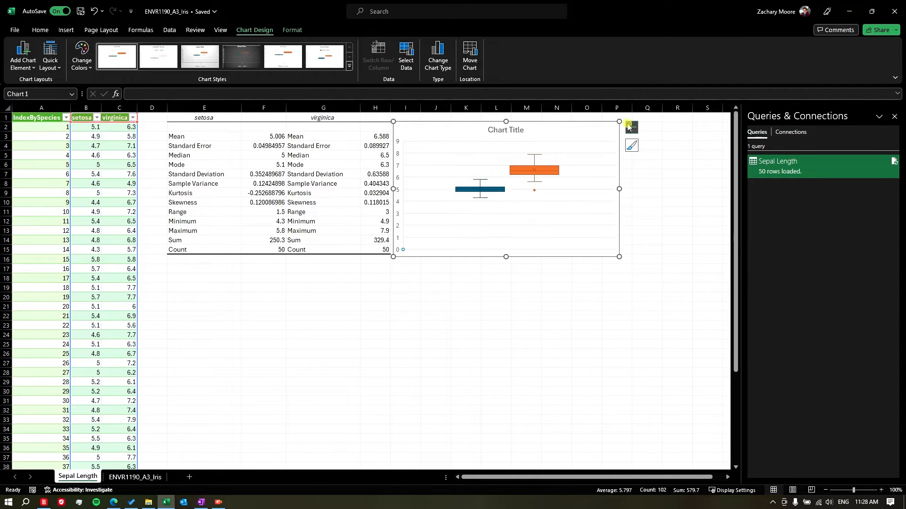
left_click(628, 126)
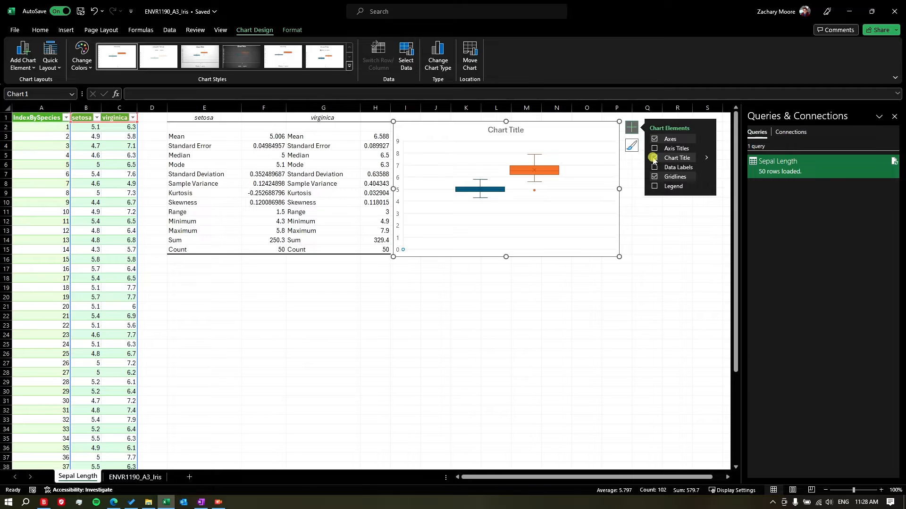
left_click(654, 158)
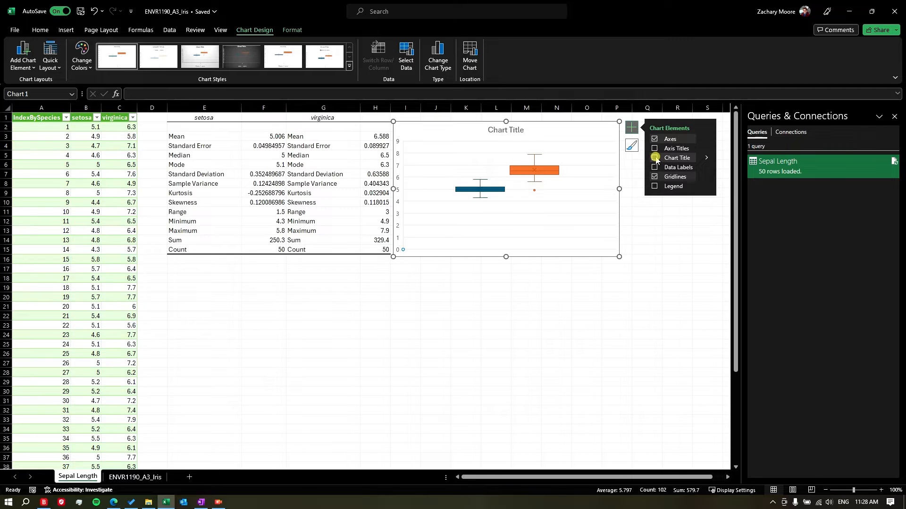
left_click(655, 187)
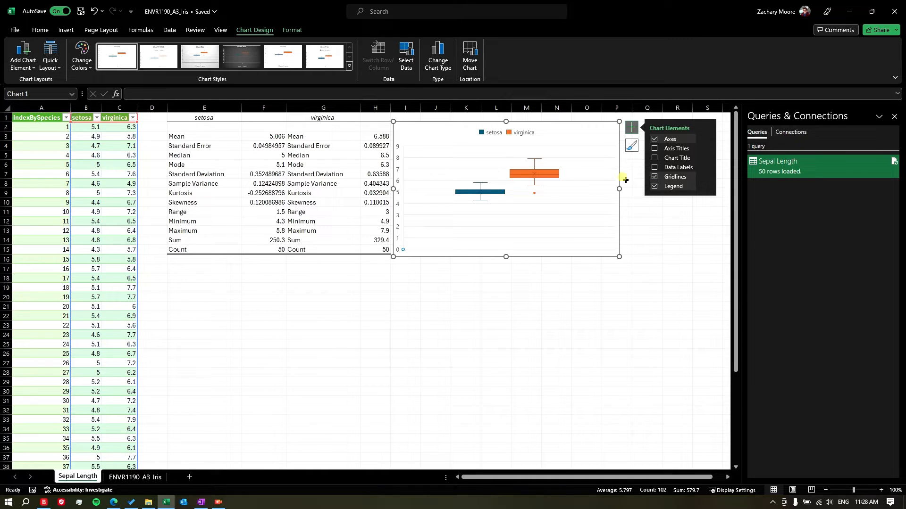
Step: Add axis titles to the chart, naming the horizontal one Species and the vertical one Sepal Length (mm)
left_click(655, 148)
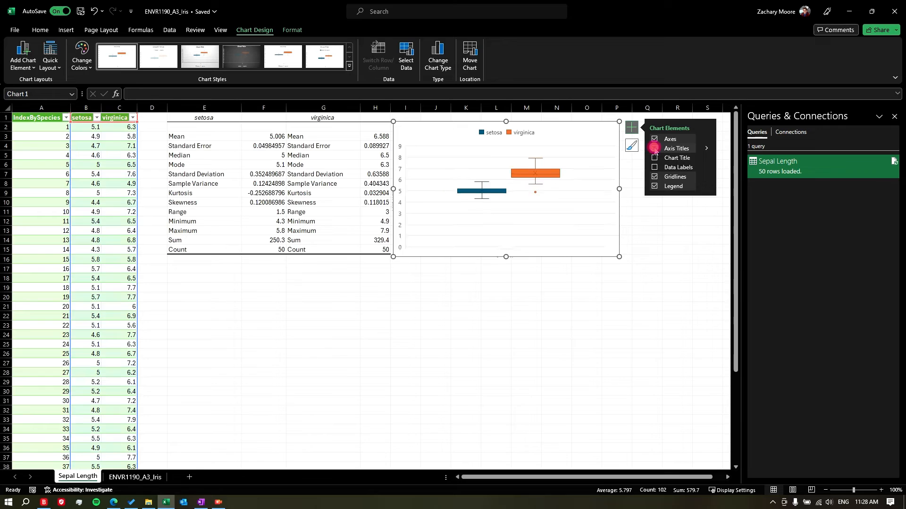
left_click(513, 250)
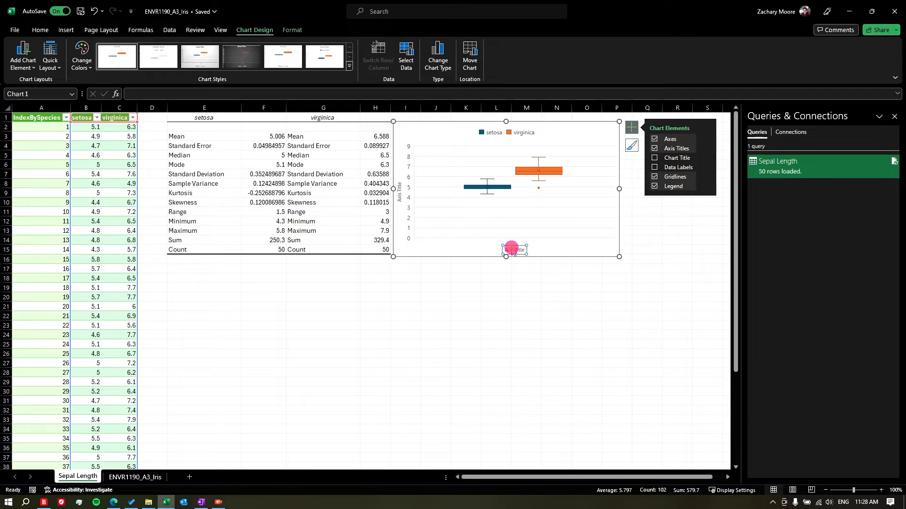
double_click(512, 250)
triple_click(515, 249)
type("Sp")
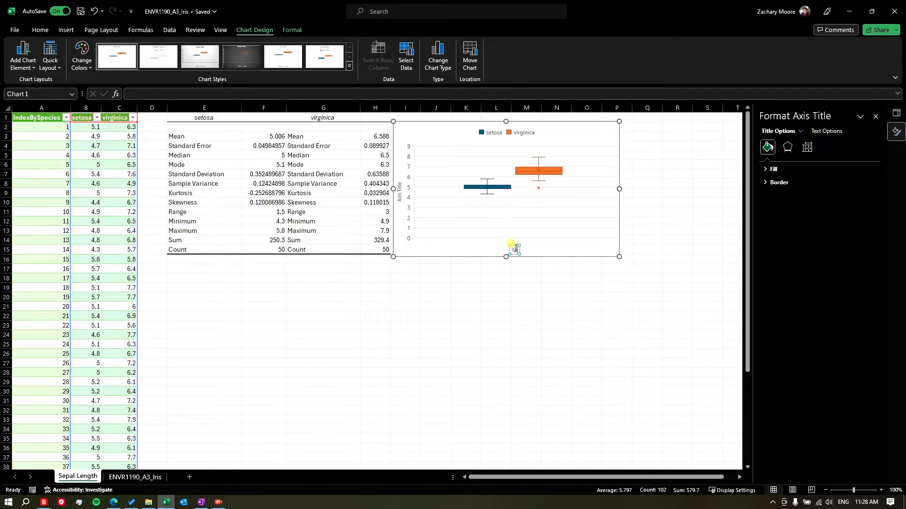
type("ecies")
left_click(398, 187)
triple_click(398, 186)
type("l Length (mm)")
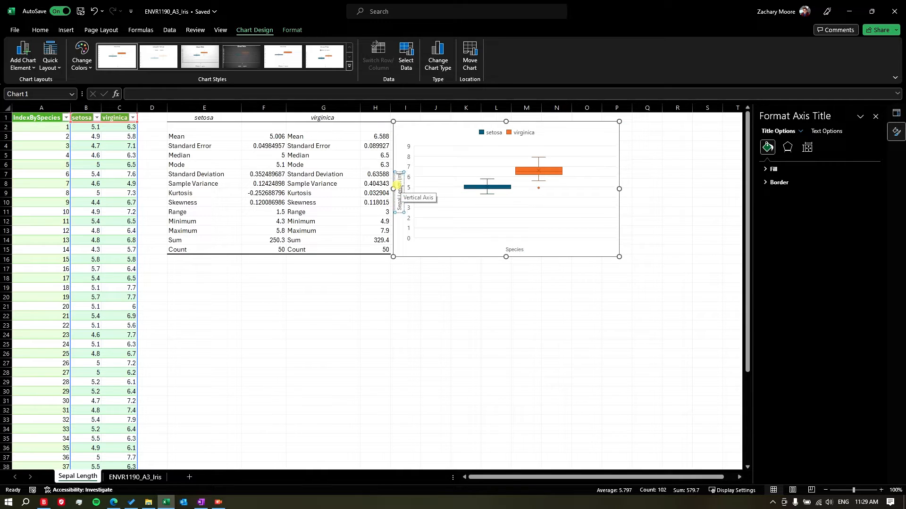
left_click(568, 246)
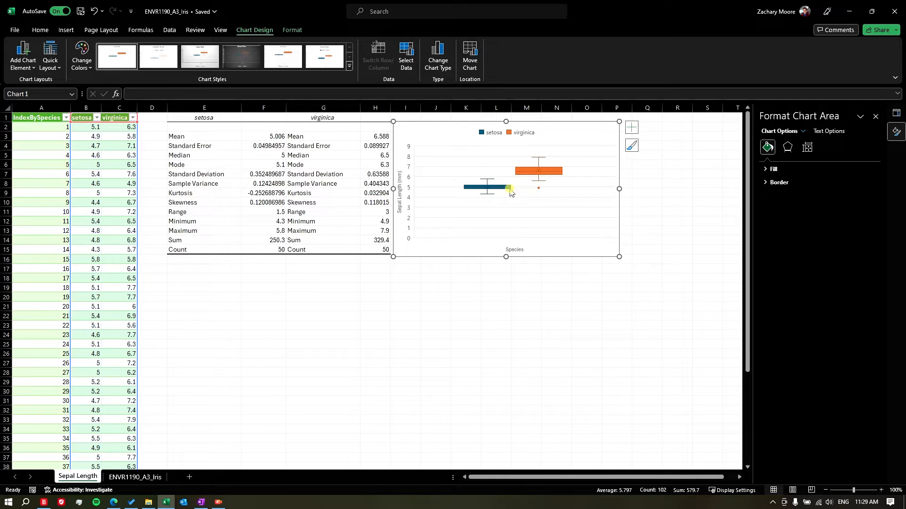
mouse_move(511, 192)
left_click(413, 254)
left_click(422, 268)
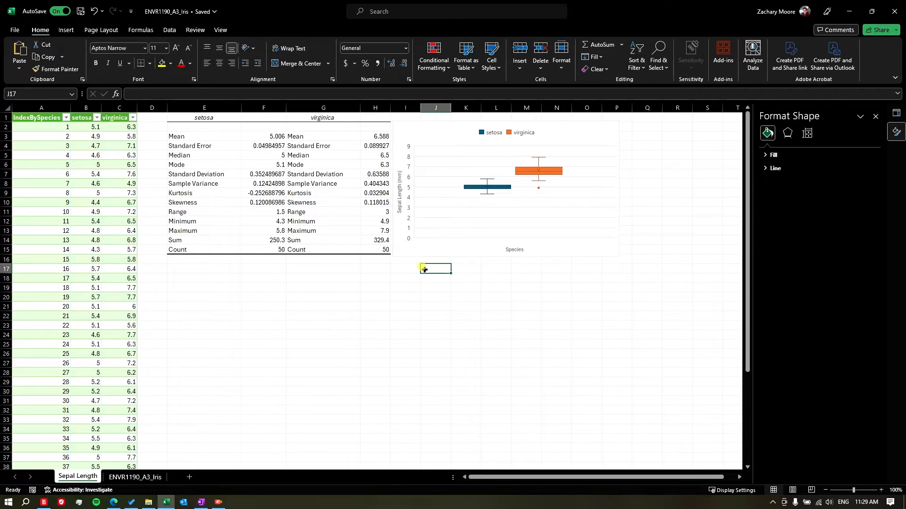
left_click(407, 130)
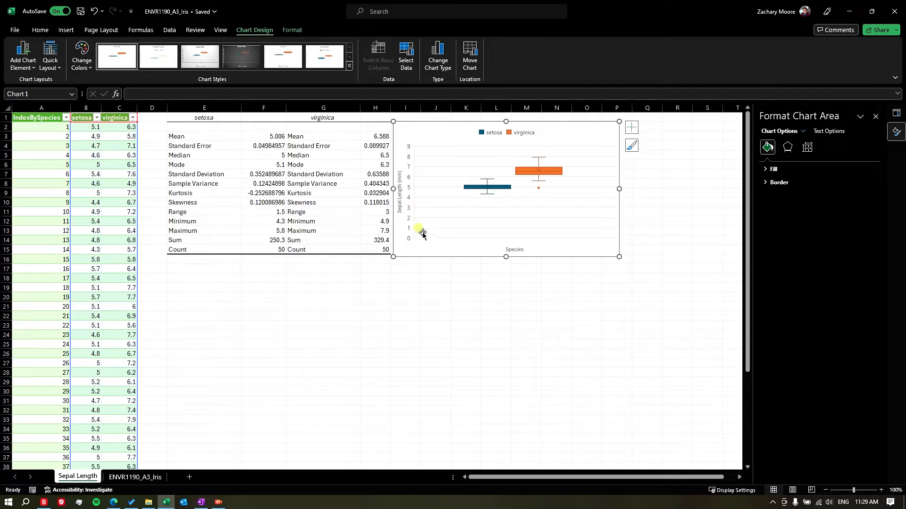
left_click(404, 268)
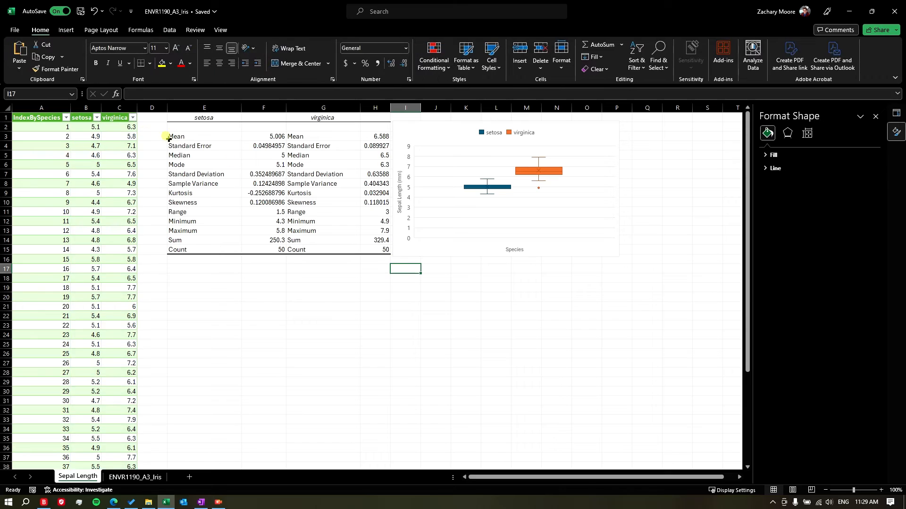
Step: Insert a histogram of the setosa values in B2:B51 and place it directly below the box and whisker chart
left_click(93, 126)
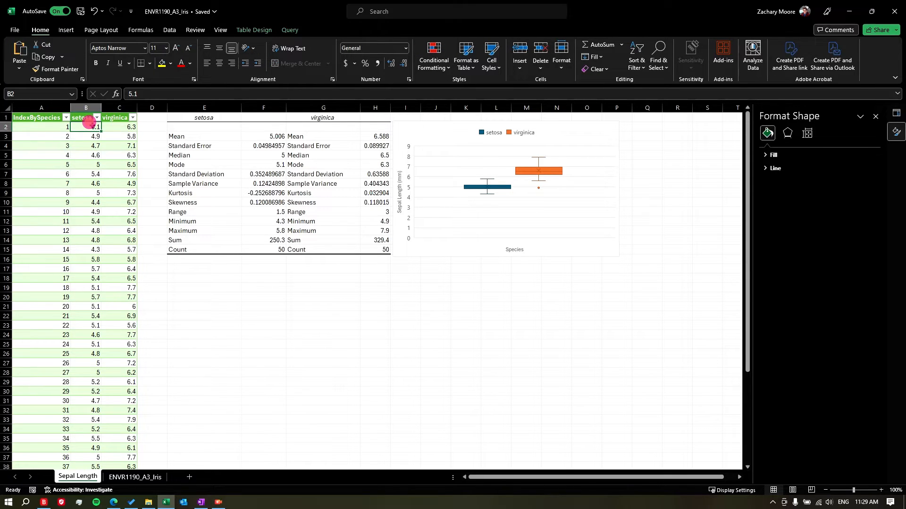
key("ctrl+shift+Down")
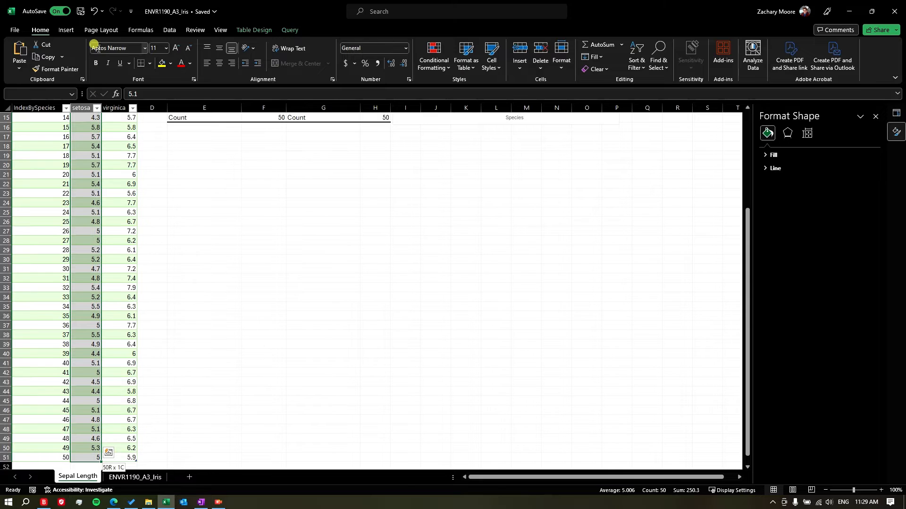
left_click(66, 31)
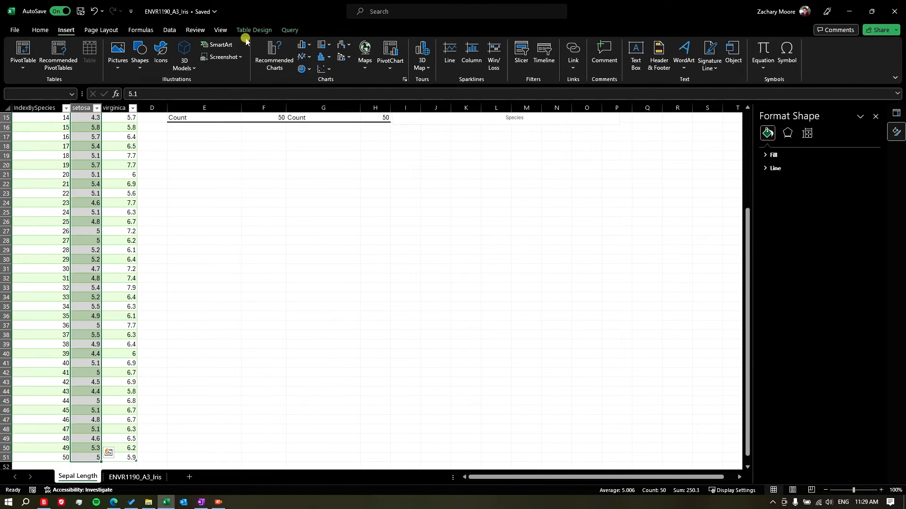
left_click(322, 56)
left_click(328, 98)
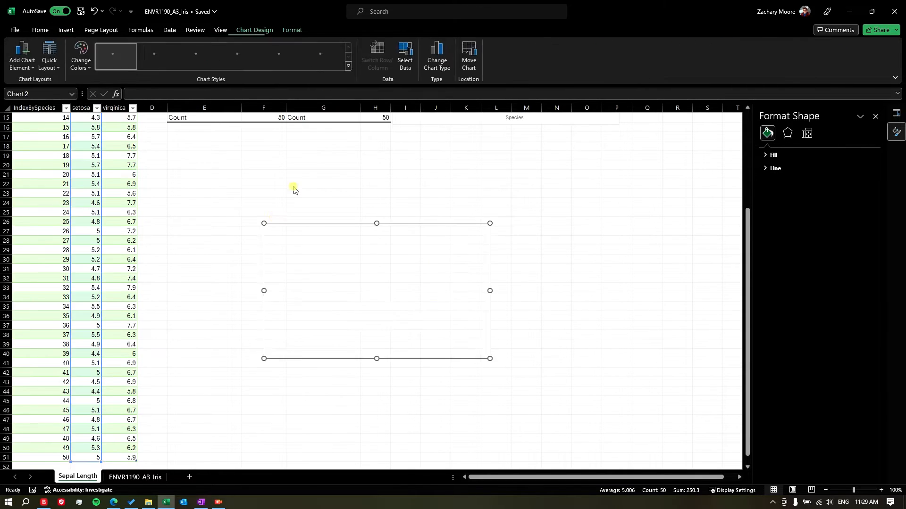
left_click_drag(262, 227, 404, 139)
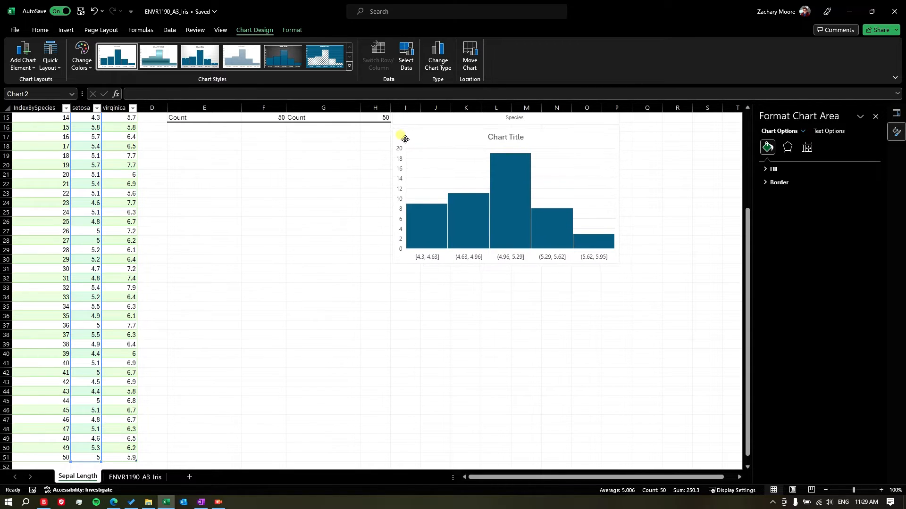
Step: Change the title of the new histogram to Setosa
left_click(492, 136)
triple_click(498, 140)
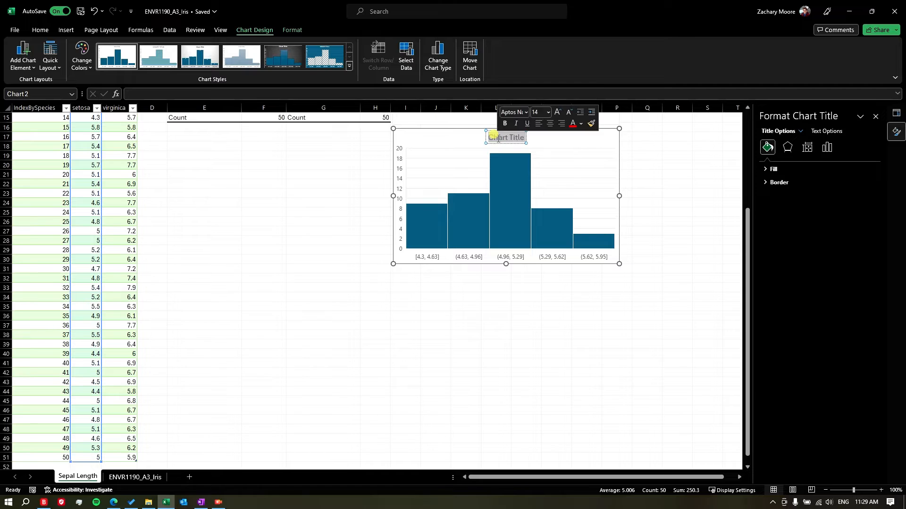
type("Setosa")
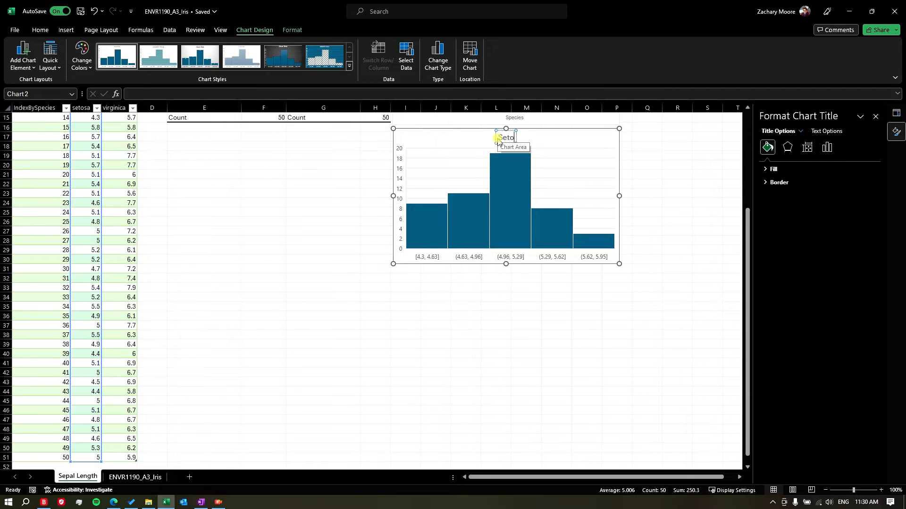
left_click(543, 287)
scroll(544, 288, "up", 4)
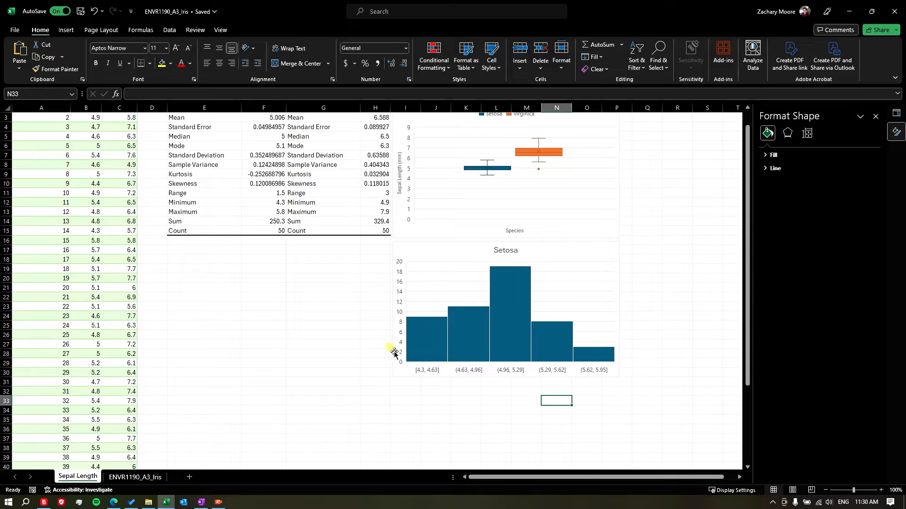
mouse_move(421, 348)
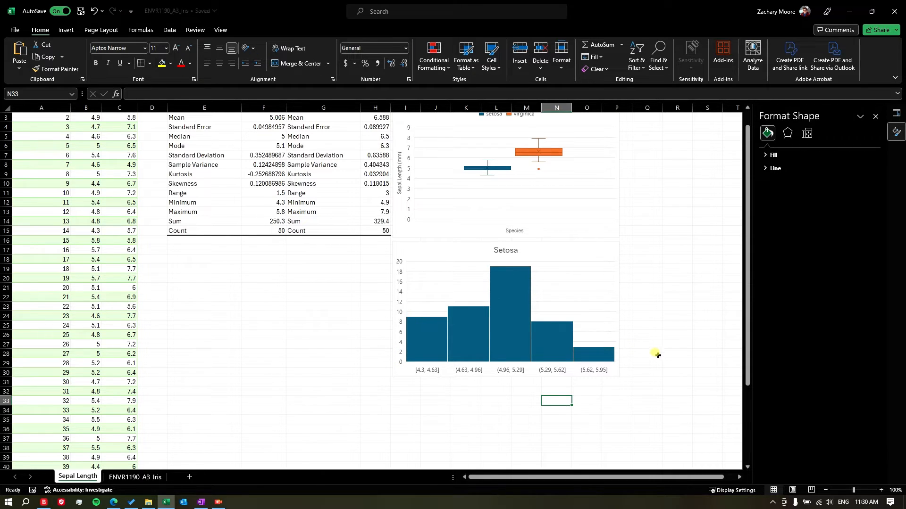
mouse_move(506, 277)
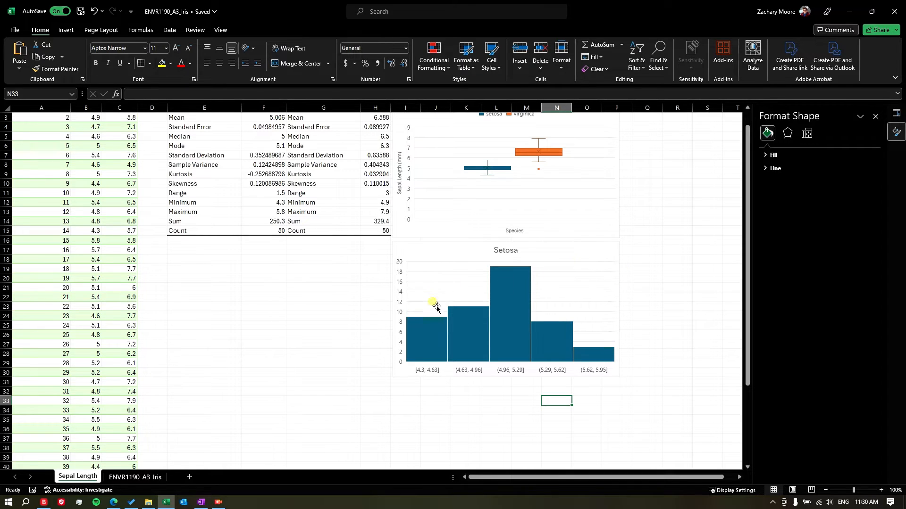
mouse_move(556, 355)
Step: Insert a histogram of the virginica values in C2:C51
left_click(401, 248)
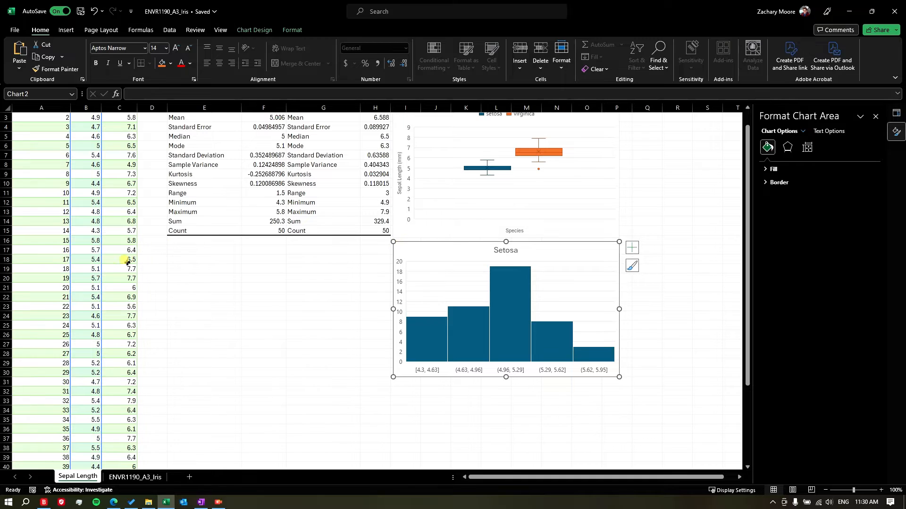
scroll(115, 276, "up", 1)
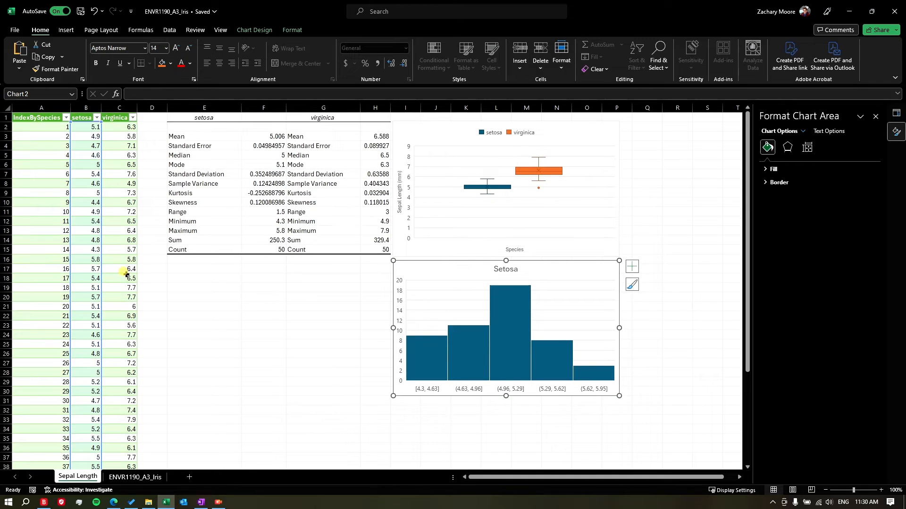
left_click(124, 127)
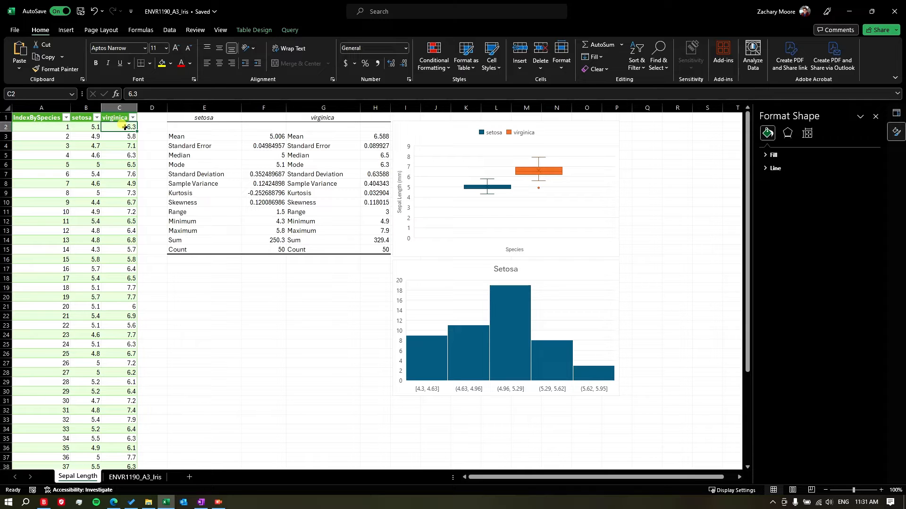
key("ctrl+shift+Down")
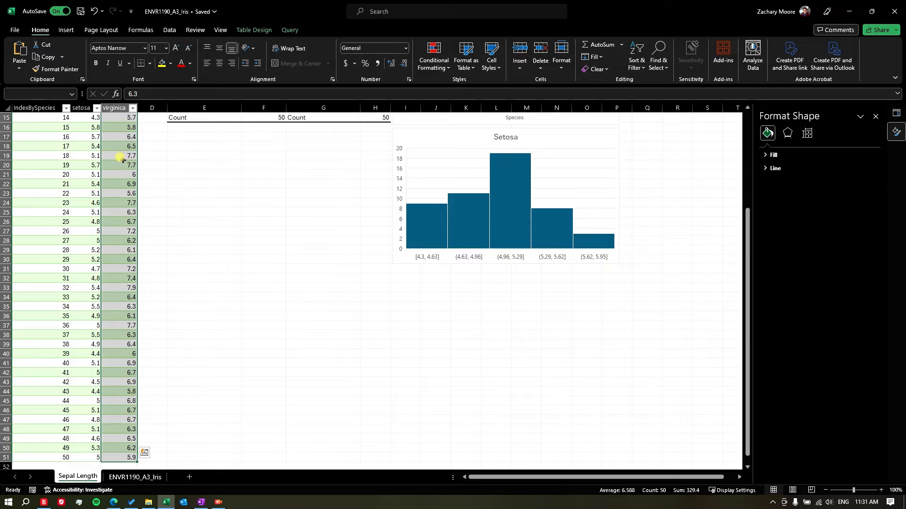
left_click(67, 29)
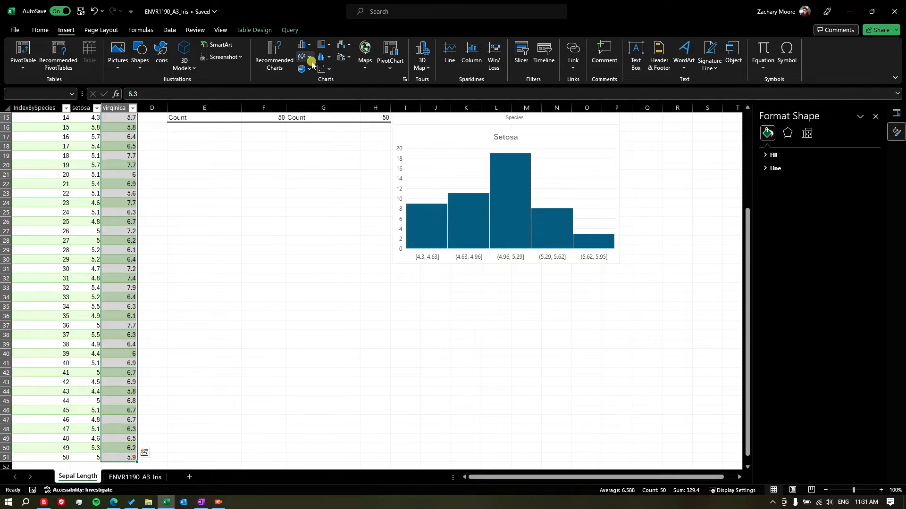
left_click(306, 57)
left_click(325, 57)
left_click(330, 90)
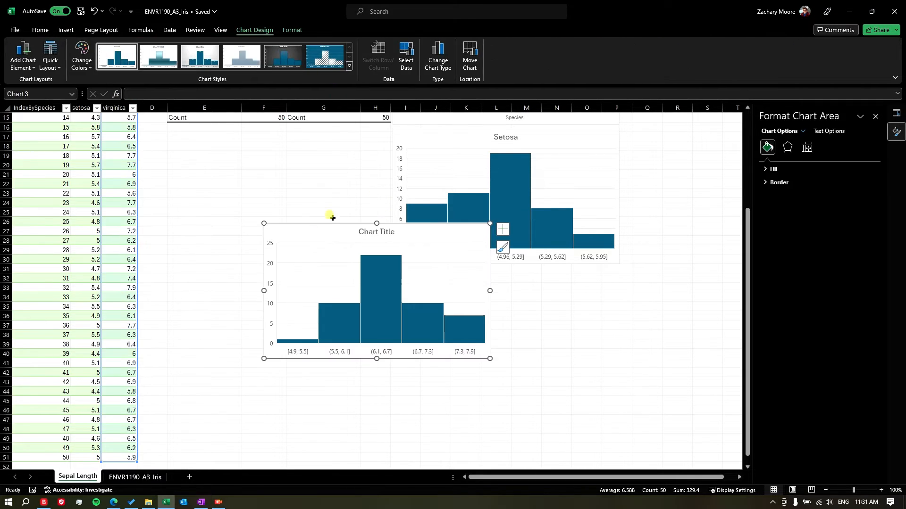
Step: Place the new histogram directly below the Setosa histogram and title it Virginica
left_click_drag(326, 225, 433, 276)
double_click(493, 277)
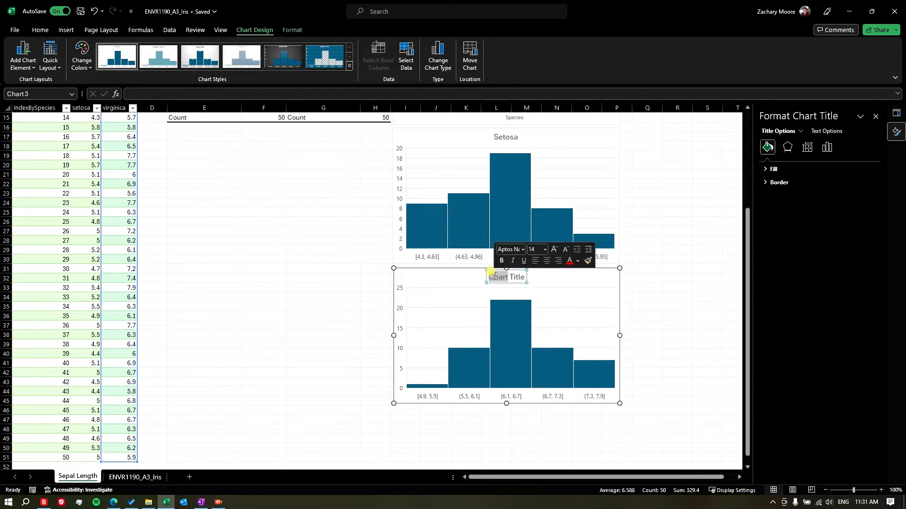
triple_click(494, 276)
type("Virginica")
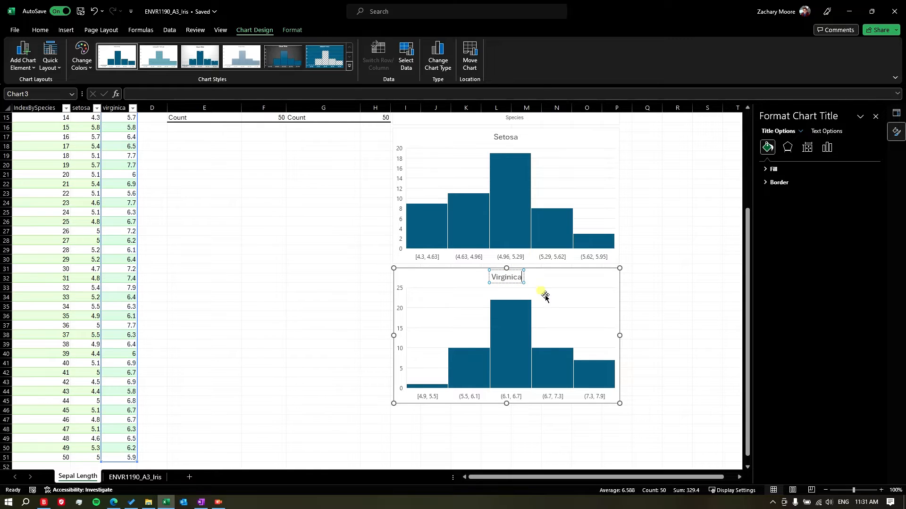
left_click(633, 268)
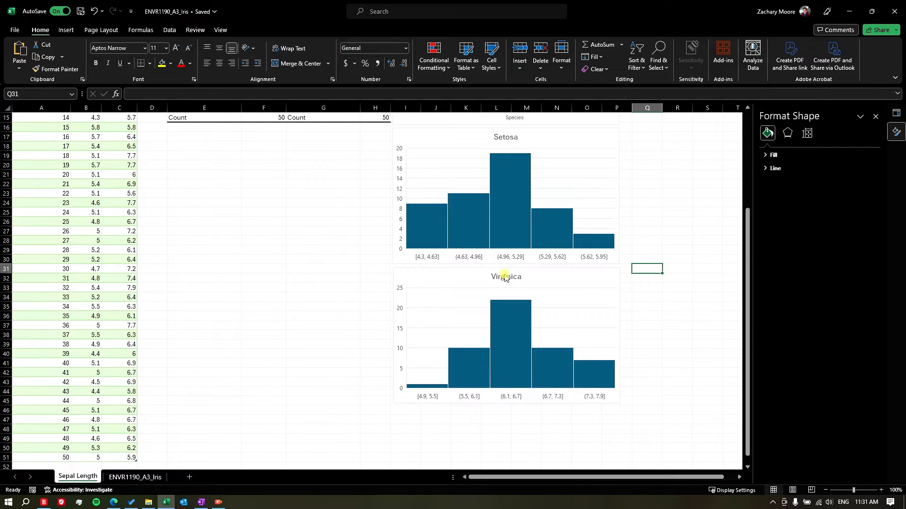
Step: Move the Setosa and Virginica histograms down slightly to free row 17 beneath the box and whisker chart
scroll(282, 275, "up", 5)
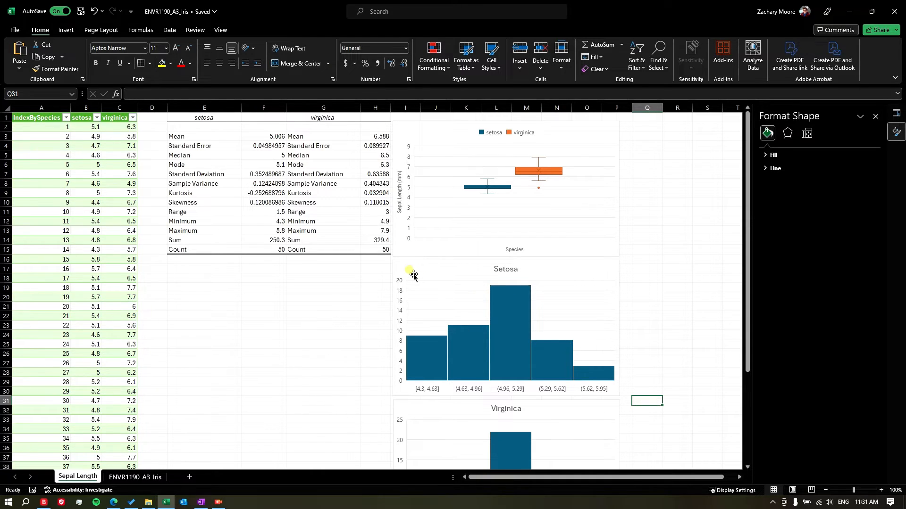
scroll(413, 279, "down", 4)
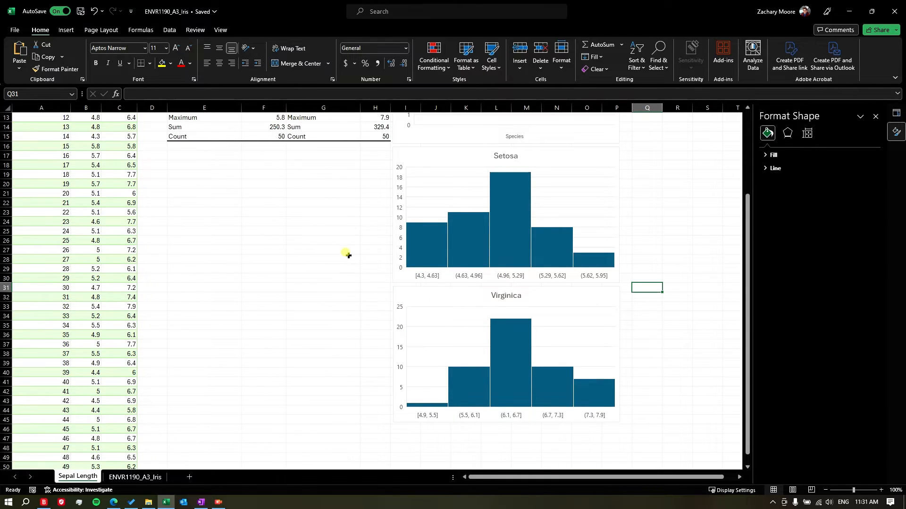
scroll(215, 206, "up", 4)
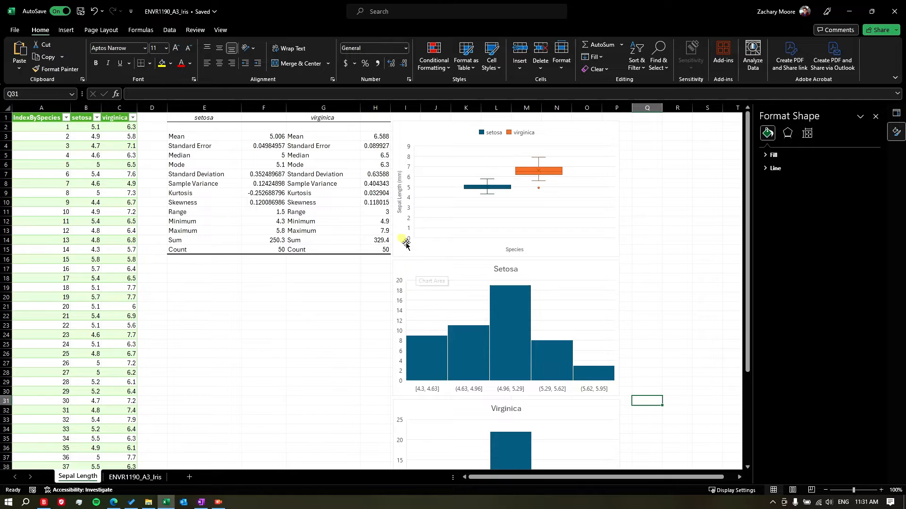
scroll(481, 431, "down", 4)
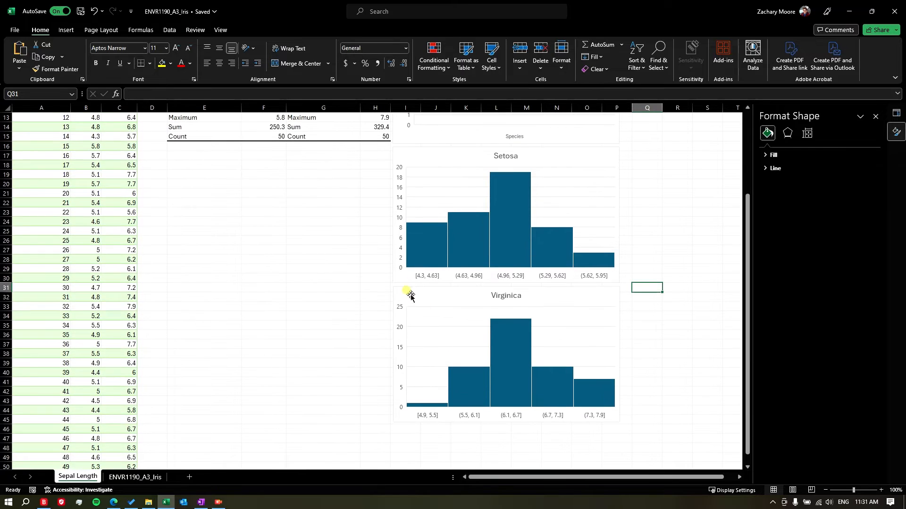
mouse_move(411, 295)
left_mouse_down()
mouse_move(409, 308)
mouse_move(403, 295)
left_mouse_up()
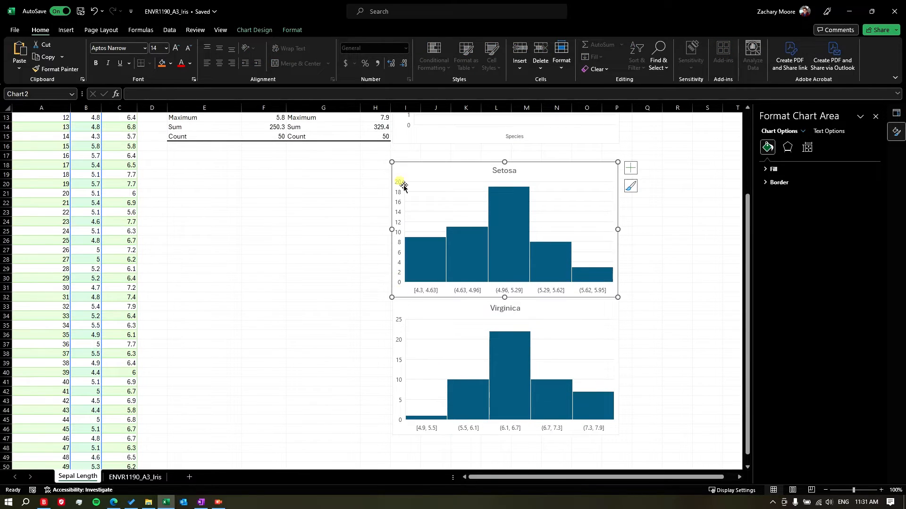
Step: Enter the heading "Testing for Assumptions of Normality" in cell I17 above the histograms
left_click(402, 155)
type("TEsting for Assumptions of NOrmalit")
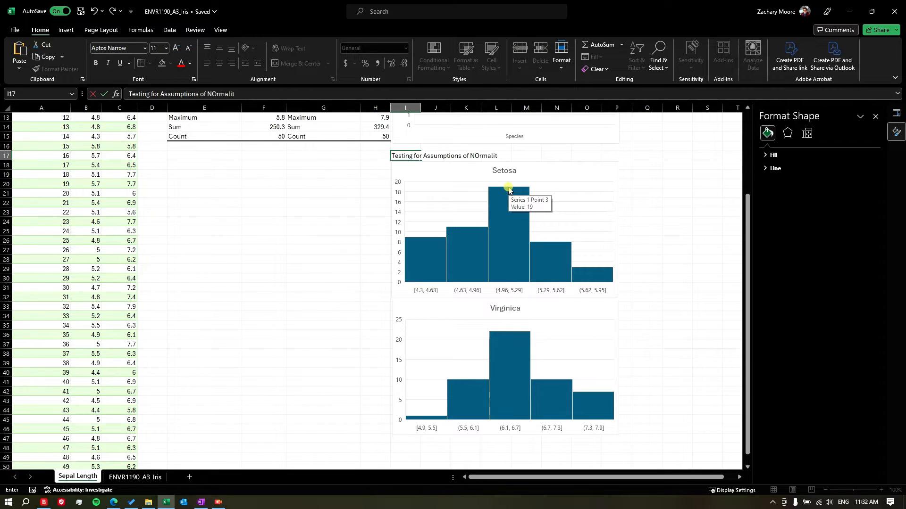
type("y")
key("Left")
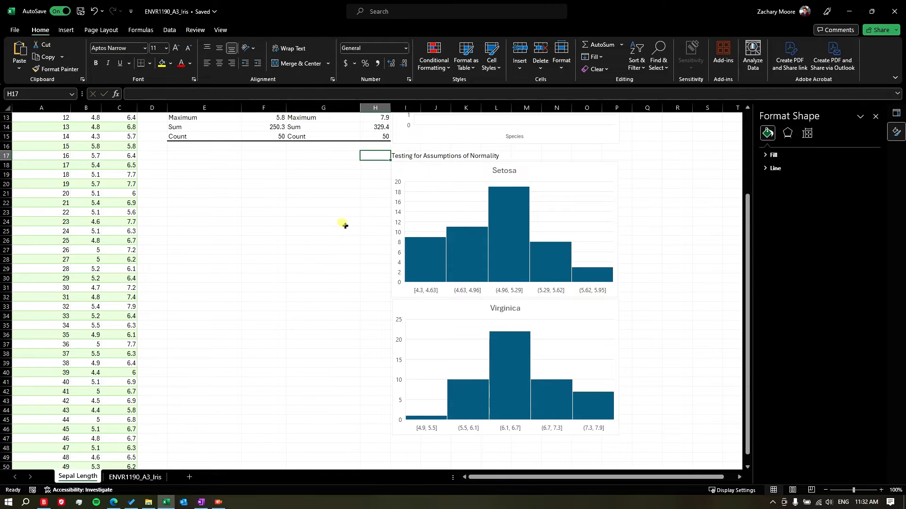
Step: Enter the heading "Test for Assumptions of Equal Variances" in cell E17 below the summary statistics
scroll(344, 224, "up", 4)
key("Left")
key("Left")
key("Left")
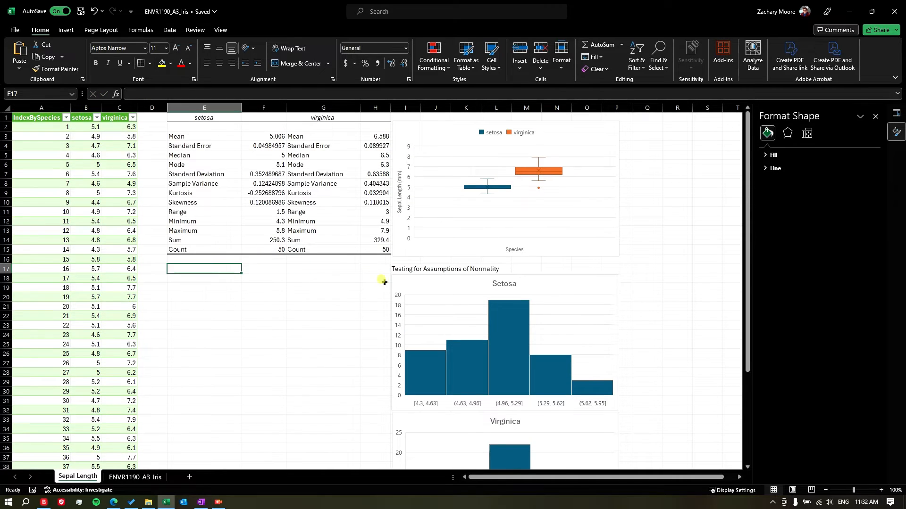
type("TEst")
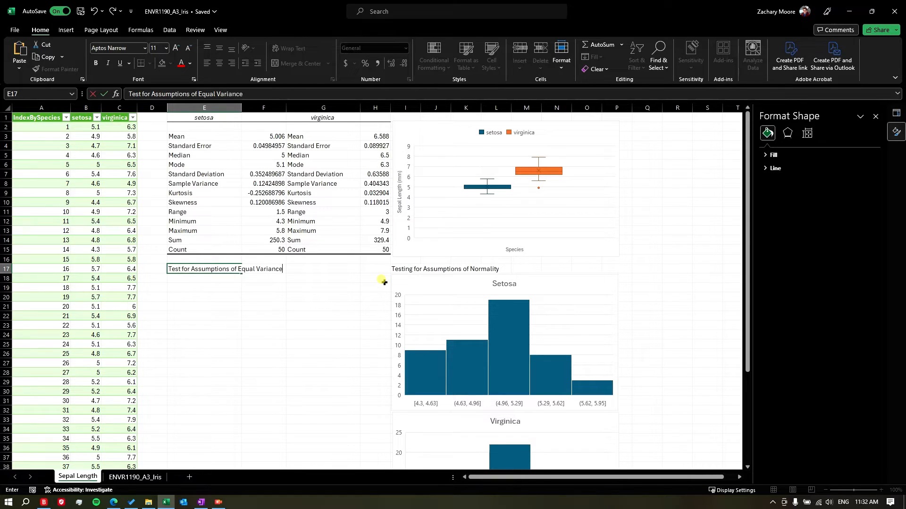
type("s")
key("Return")
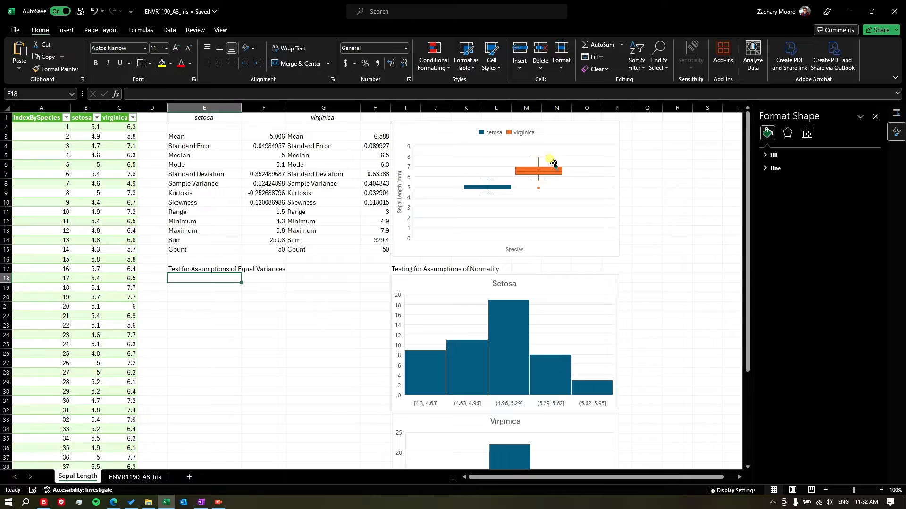
Step: Highlight the Sample Variance row of both species' statistics, E8:H8, with a yellow fill
left_click_drag(225, 188, 374, 187)
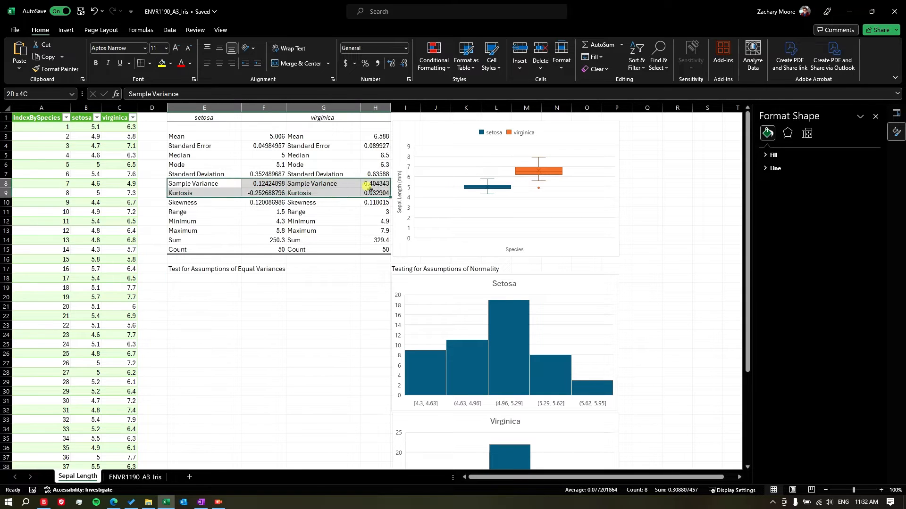
left_click(162, 63)
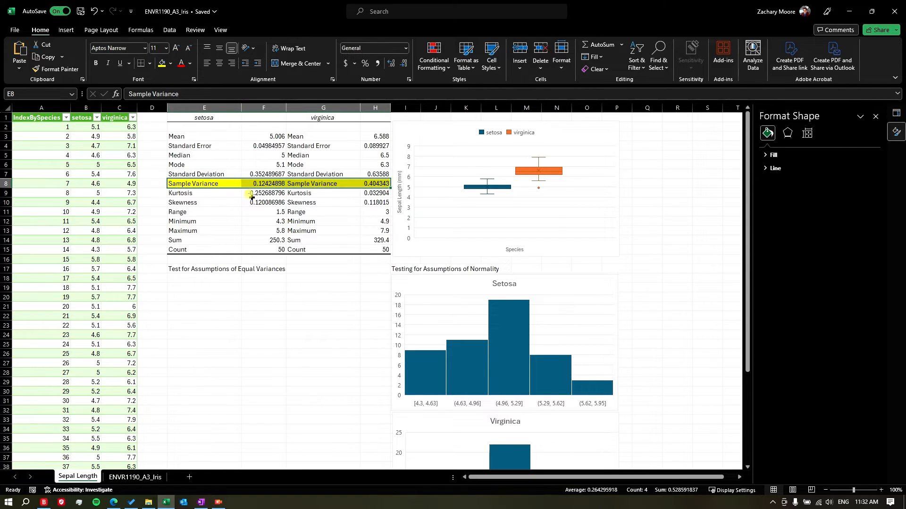
left_click(217, 136)
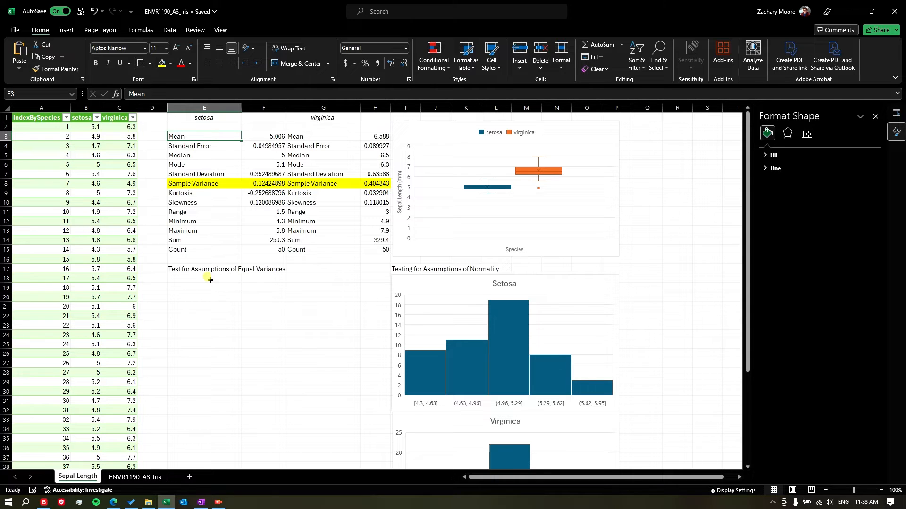
Step: Enter the label "F-test" in cell E18 under the equal variances heading
left_click(89, 125)
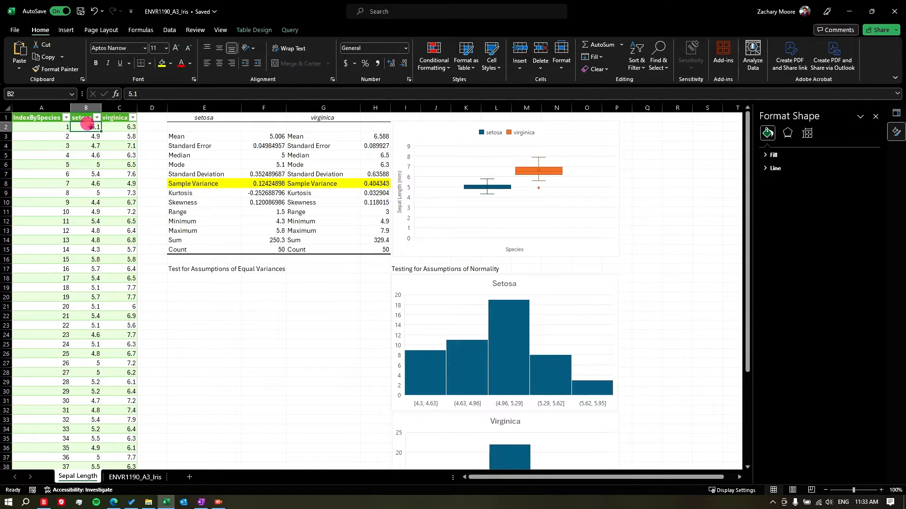
left_click(205, 278)
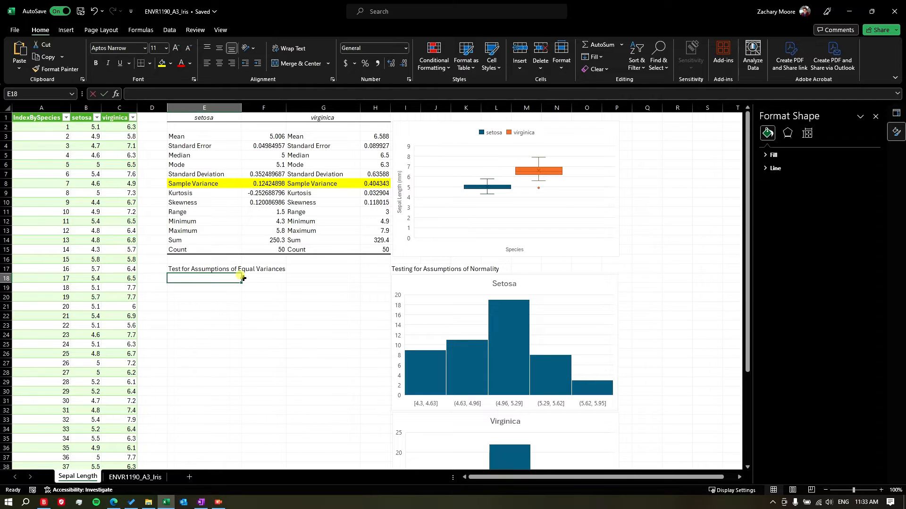
type("F-test")
key("Return")
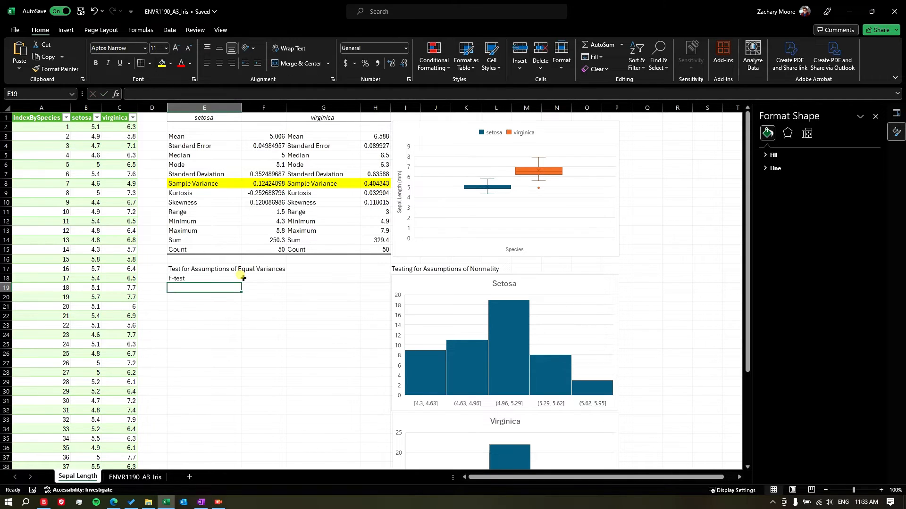
Step: Enter the null hypothesis "H0 = No difference in variance between groups" in cell E19 under the F-test label
type("H0 =")
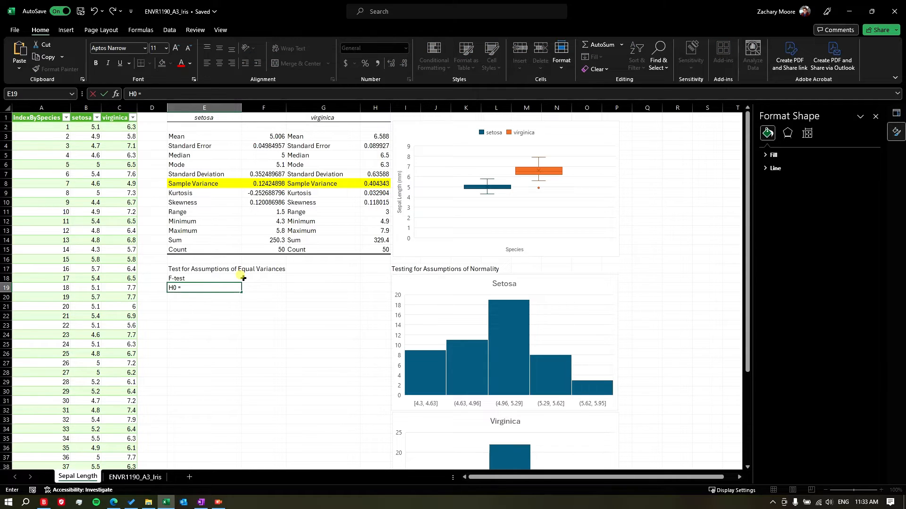
type(" No difference in variance between")
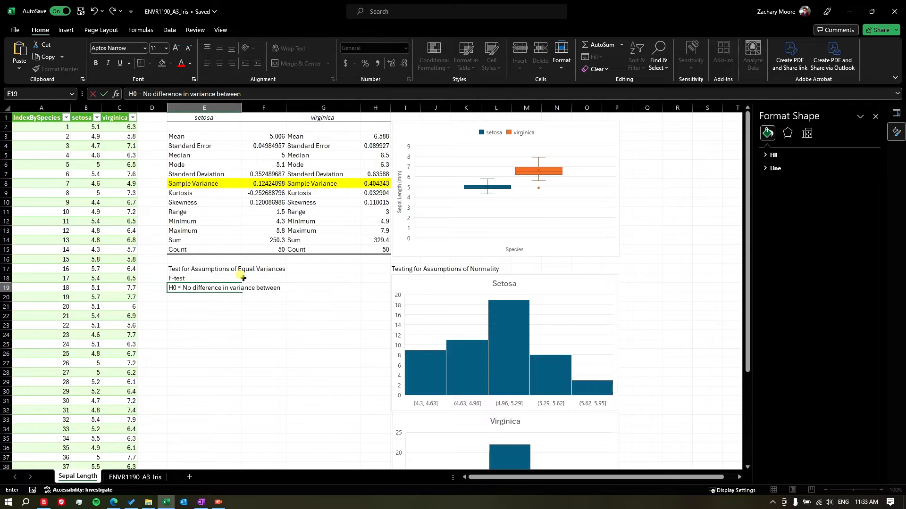
type(" group[s")
key("BackSpace")
key("BackSpace")
key("BackSpace")
key("Return")
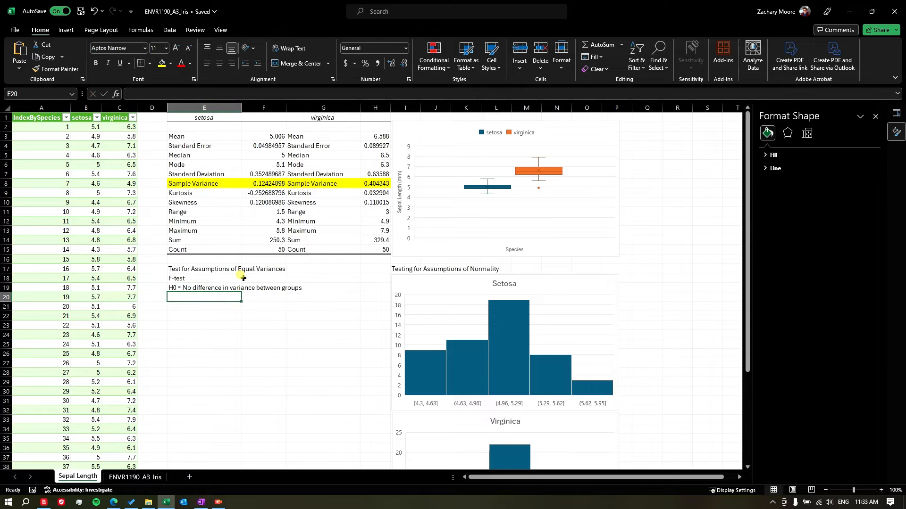
Step: Enter the alternative hypothesis "HA = There is a difference in variance between groups" in cell E20
type("HA")
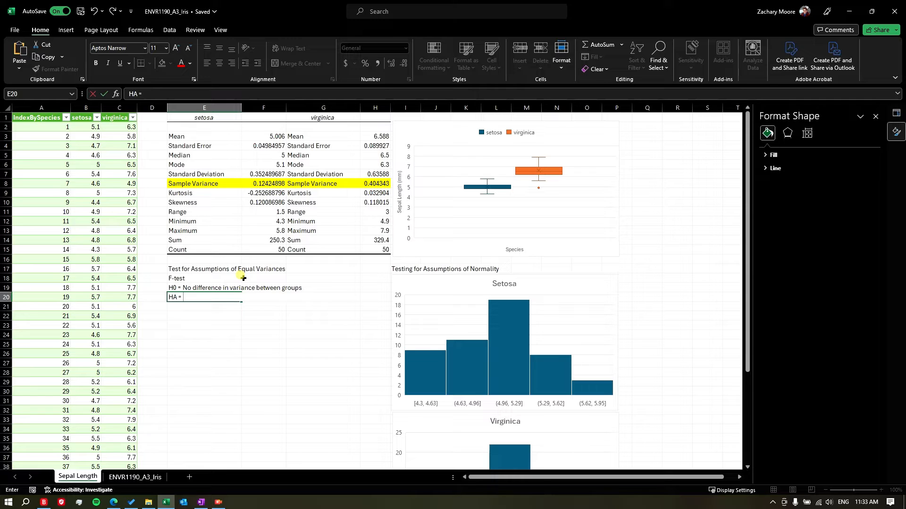
type(" = There is a difference in variance between")
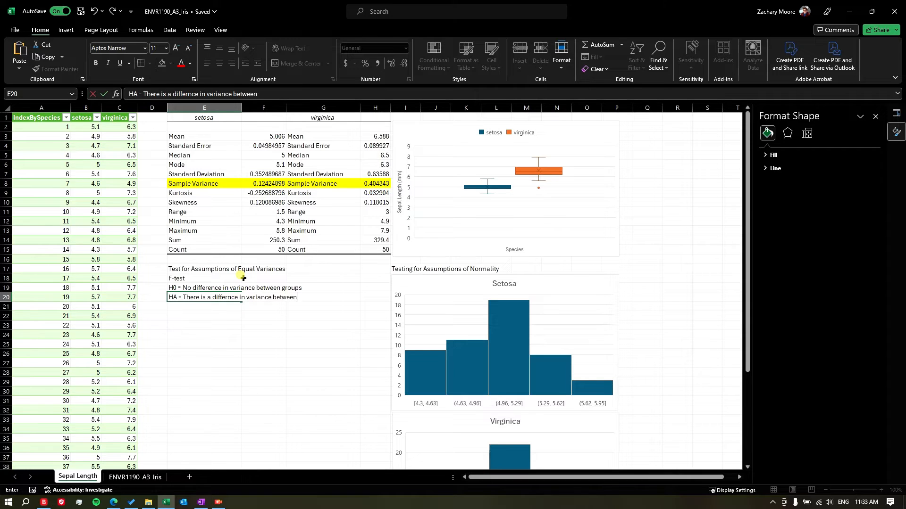
type(" groups")
left_click(224, 298)
type("e")
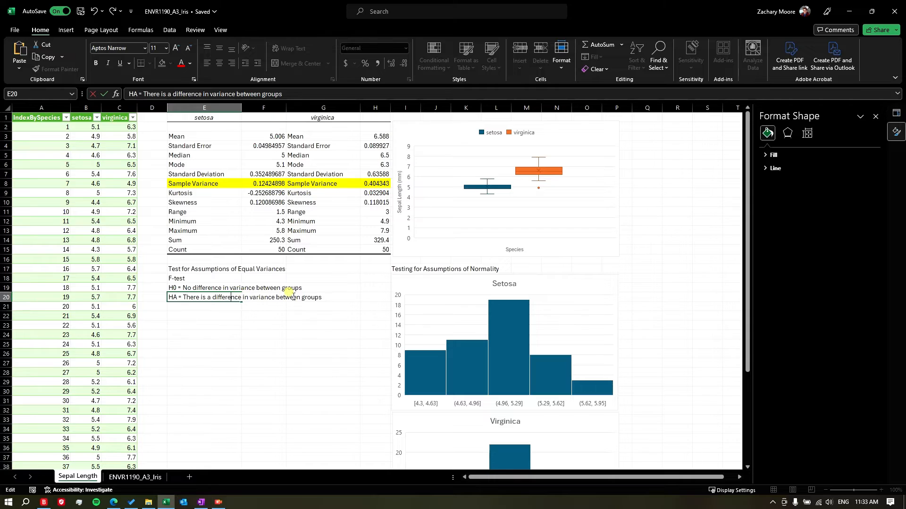
key("Return")
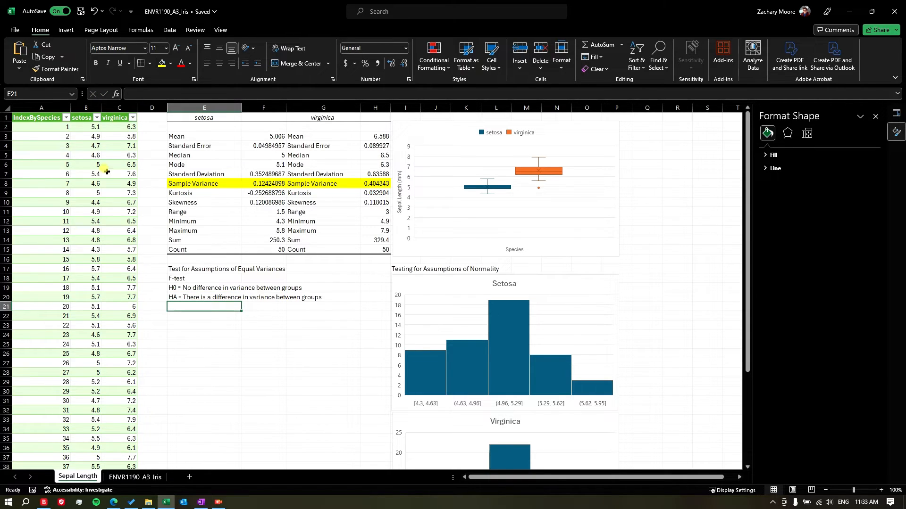
Step: Set up an F-Test Two-Sample for Variances with setosa B1:B51 as Variable 1 and virginica C1:C51 as Variable 2
left_click(167, 29)
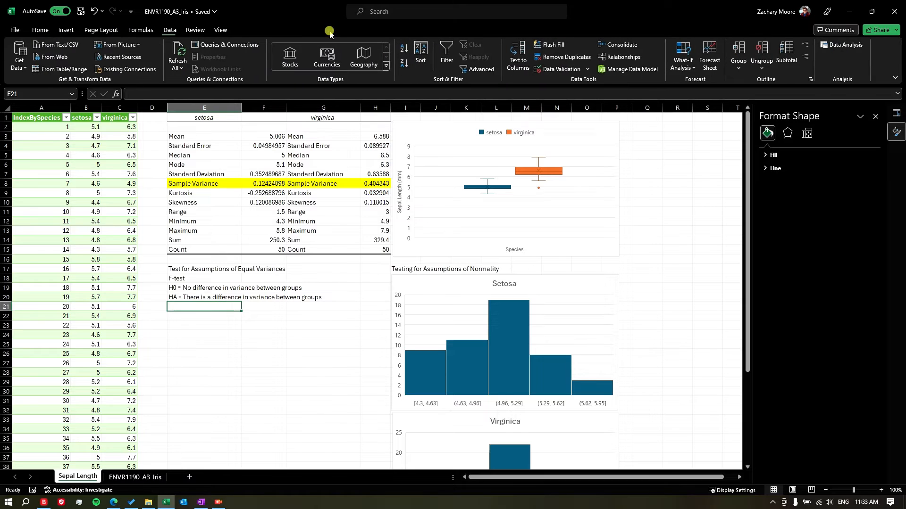
left_click(842, 45)
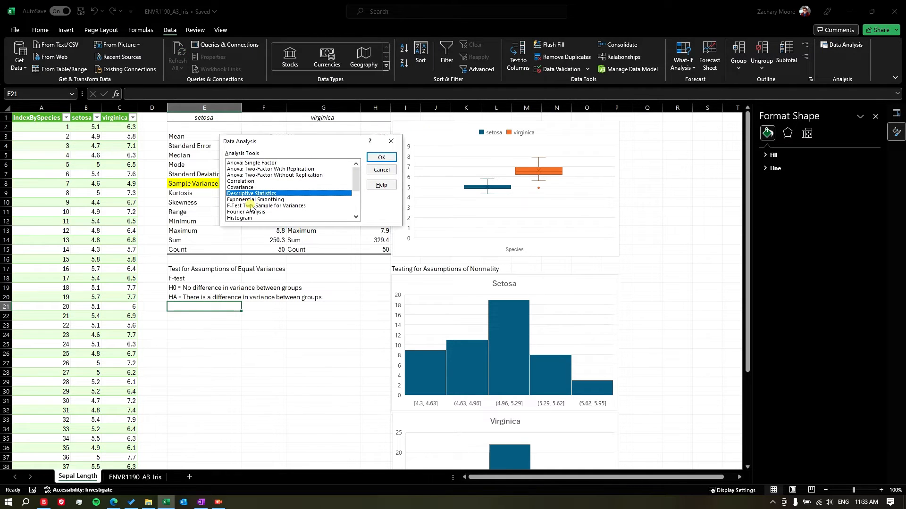
left_click(268, 206)
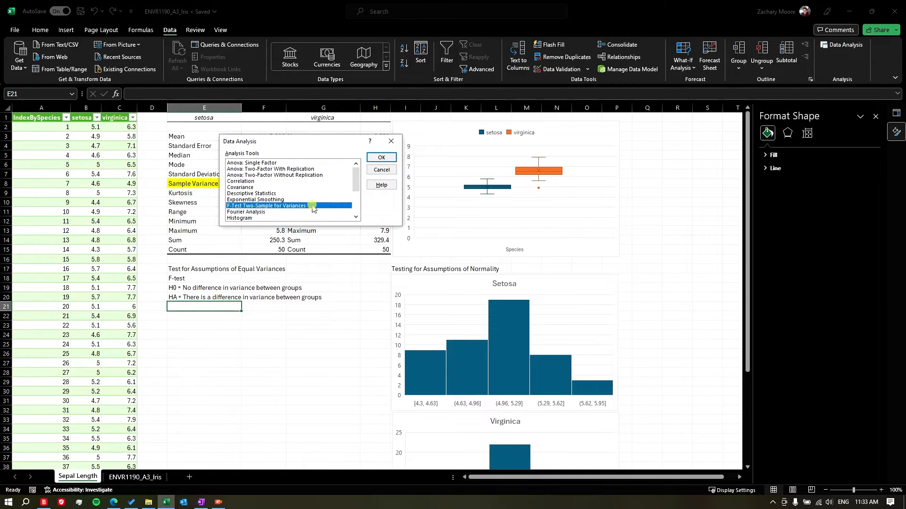
left_click(383, 158)
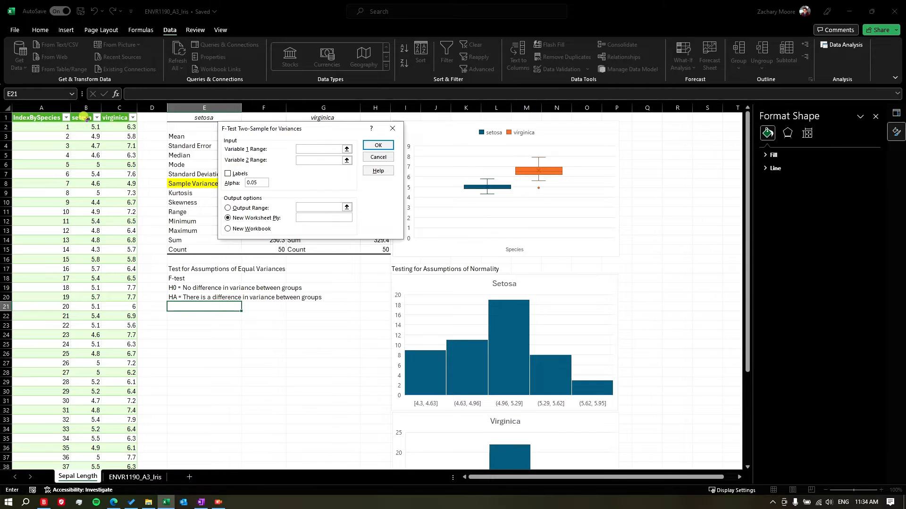
left_click(82, 117)
key("ctrl+shift+Down")
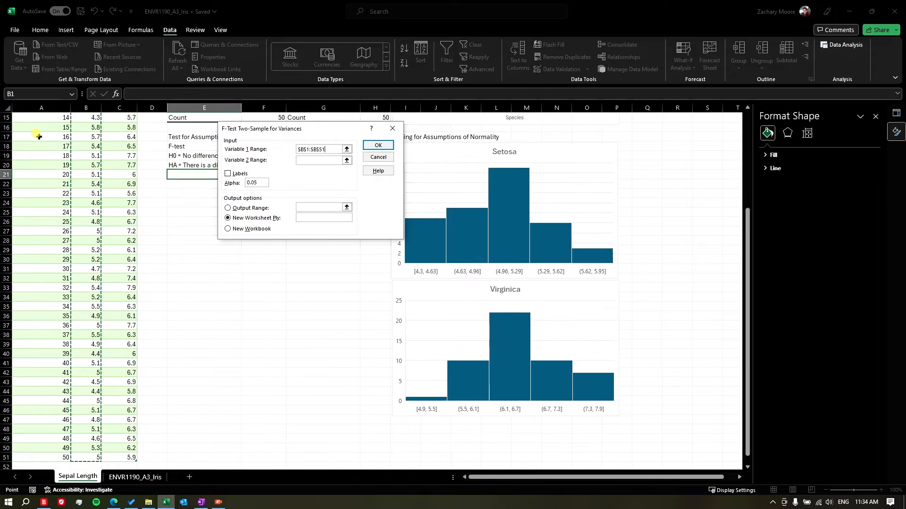
left_click(314, 161)
scroll(168, 170, "up", 5)
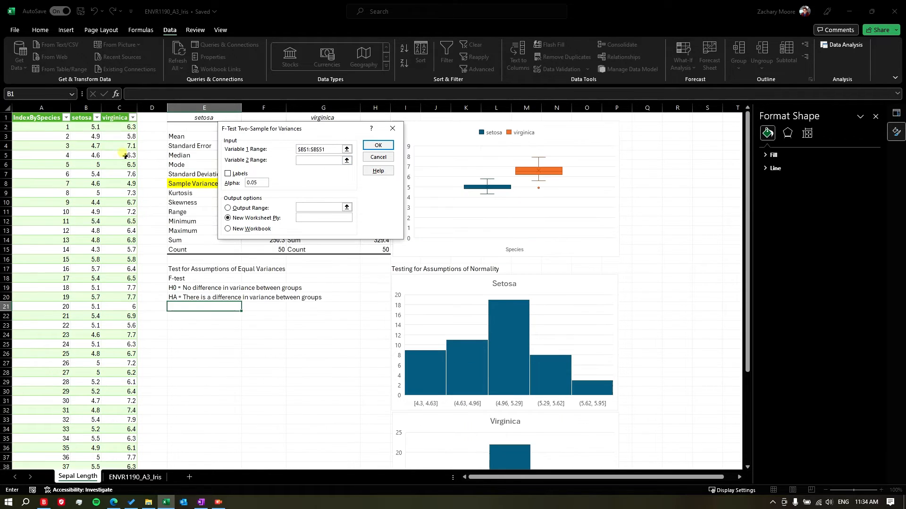
left_click(113, 117)
key("ctrl+shift+Down")
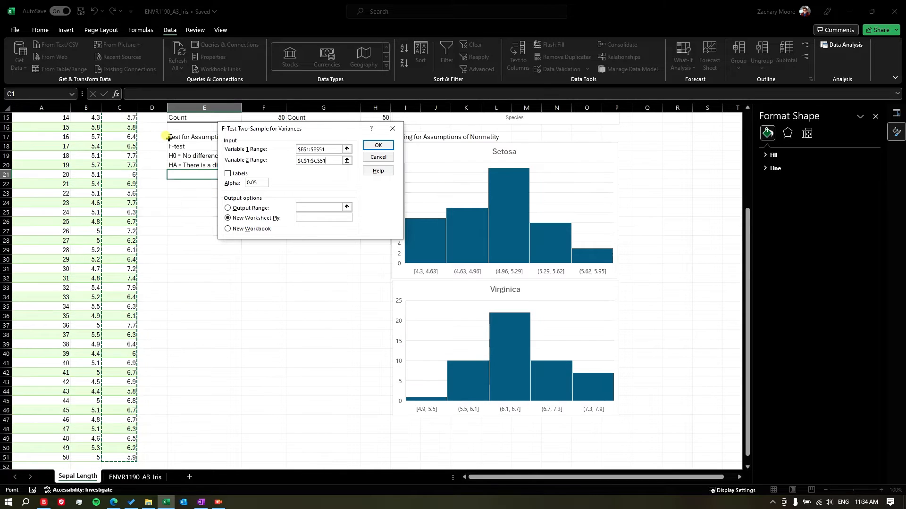
Step: Run the F-test with labels included, alpha 0.05 and the output range starting at cell E22
left_click(232, 175)
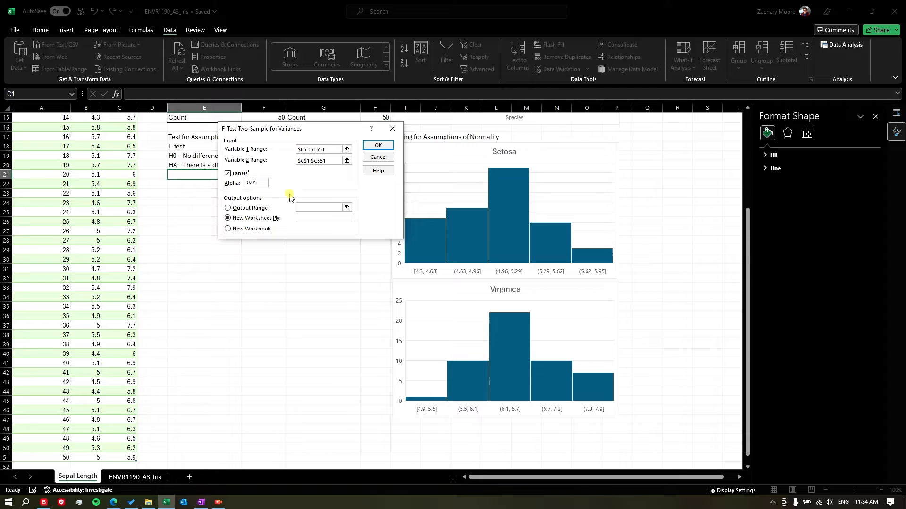
left_click(228, 208)
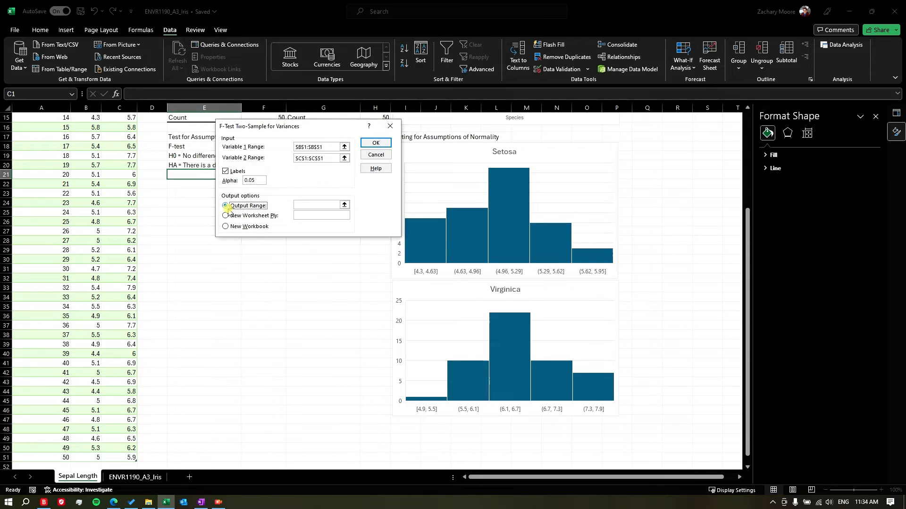
left_click(300, 205)
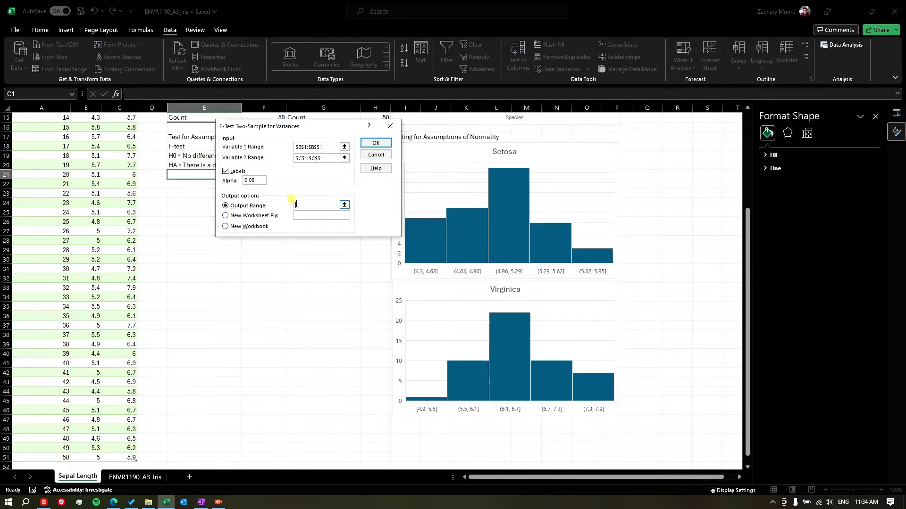
left_click(187, 184)
scroll(187, 184, "up", 5)
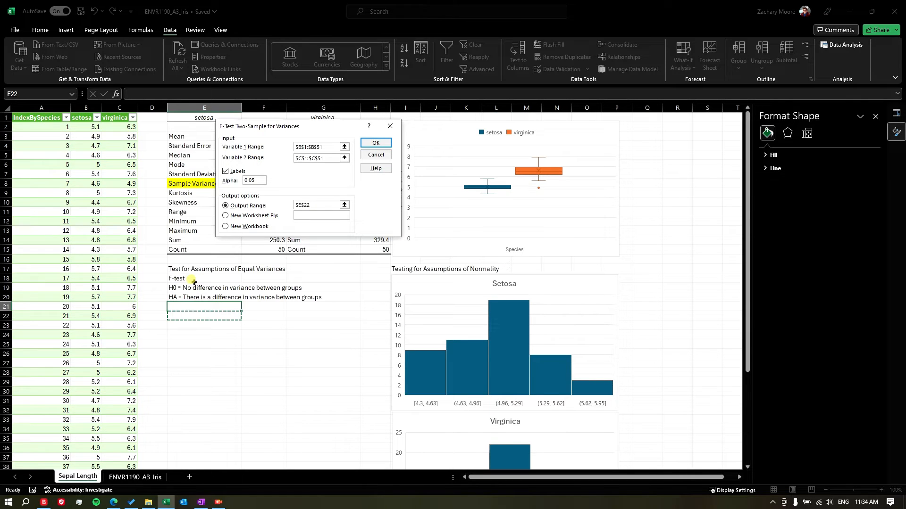
left_click(257, 180)
left_click(376, 142)
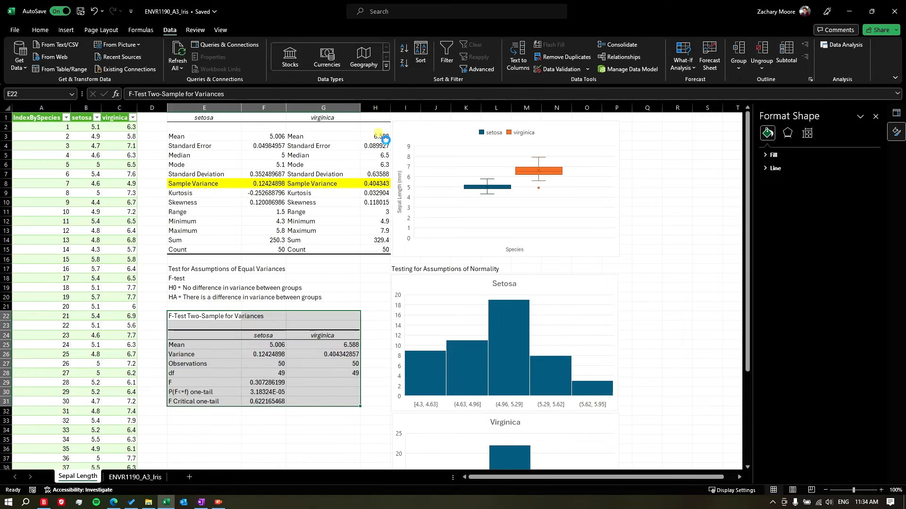
Step: Highlight the P(F<=f) one-tail label and value in E30:F30 with a yellow fill
left_click(260, 389)
left_click_drag(195, 390, 249, 390)
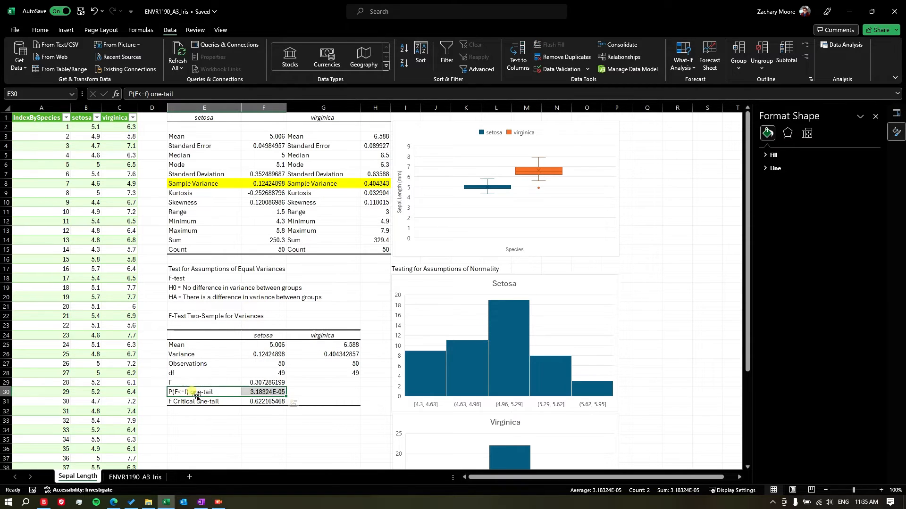
left_click(65, 31)
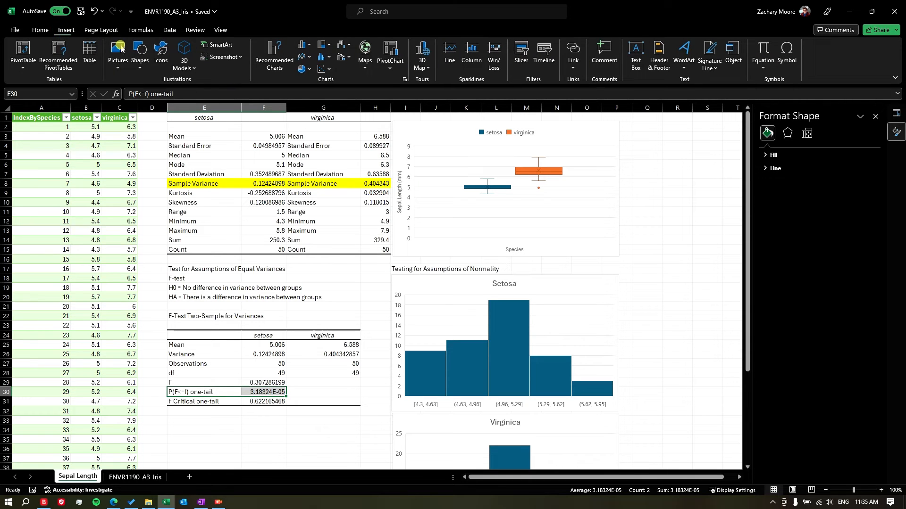
left_click(40, 29)
left_click(162, 63)
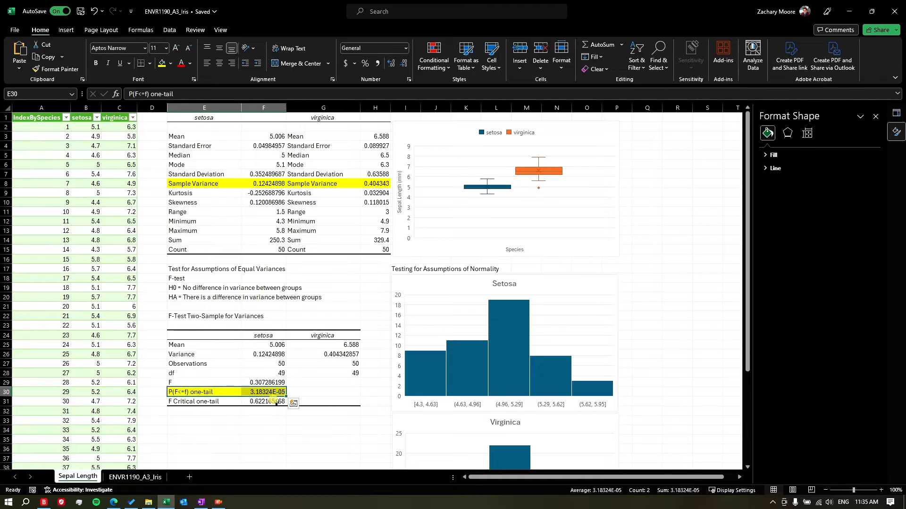
Step: Enter the note "pvalue" in cell H30 beside the P(F<=f) one-tail row and check that row's value
left_click(376, 390)
type("pvalue")
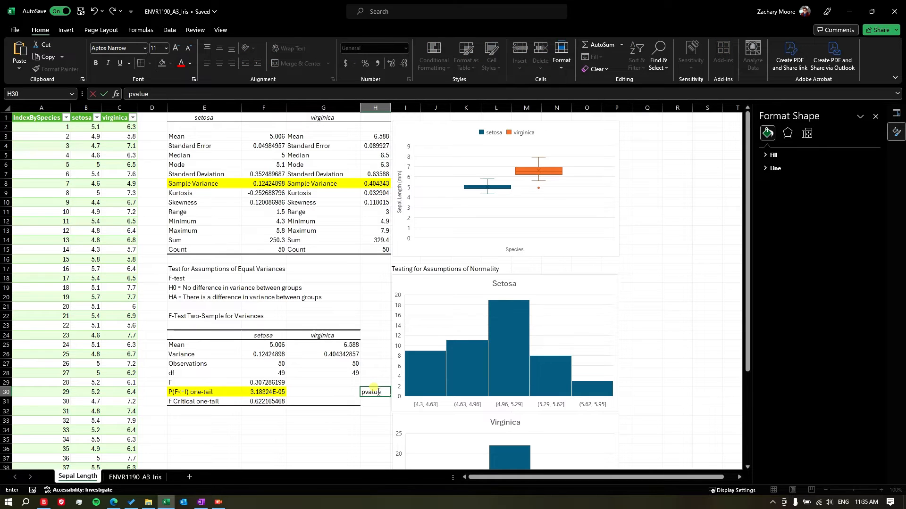
left_click(217, 392)
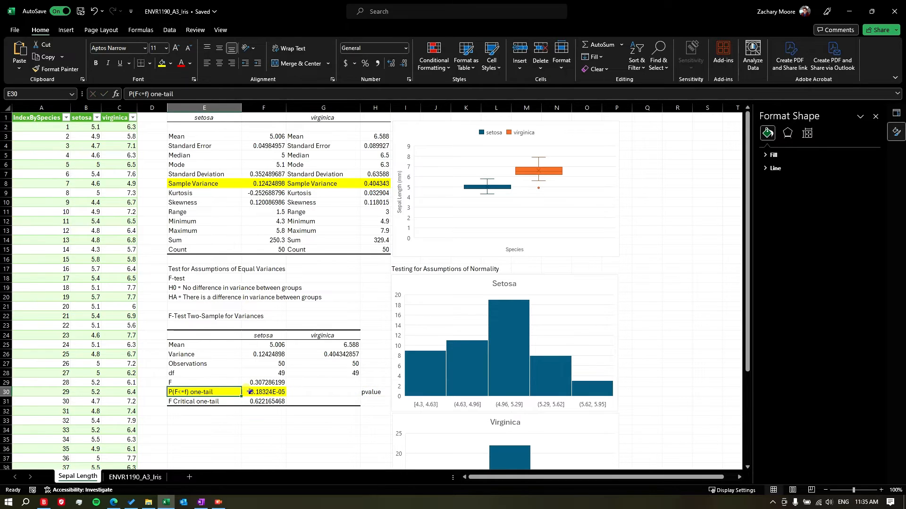
left_click(250, 392)
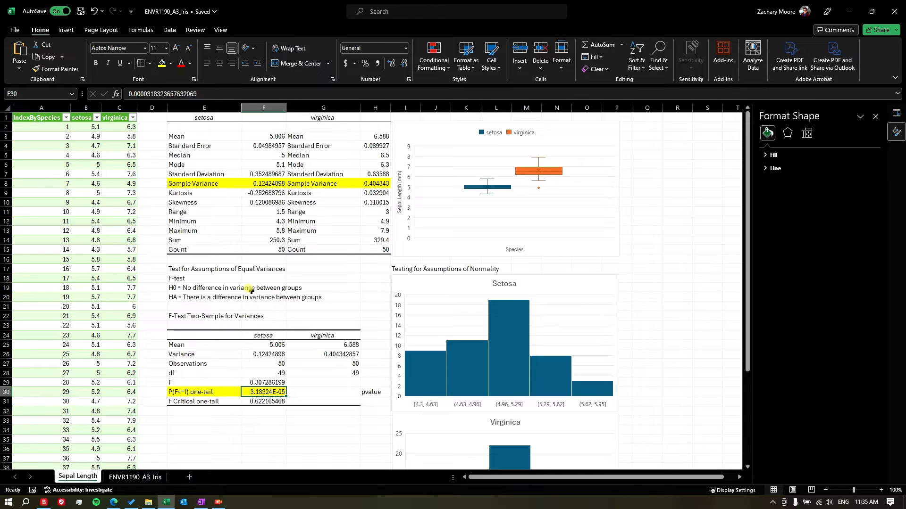
Step: Enter "pvalue < 0.05" in cell E33 below the F-test output table
left_click(227, 418)
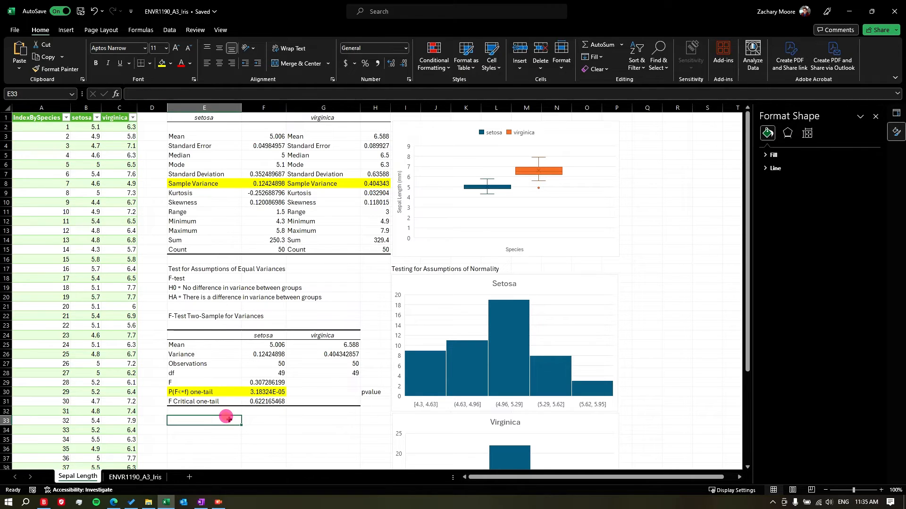
type("pvalue < 0.05")
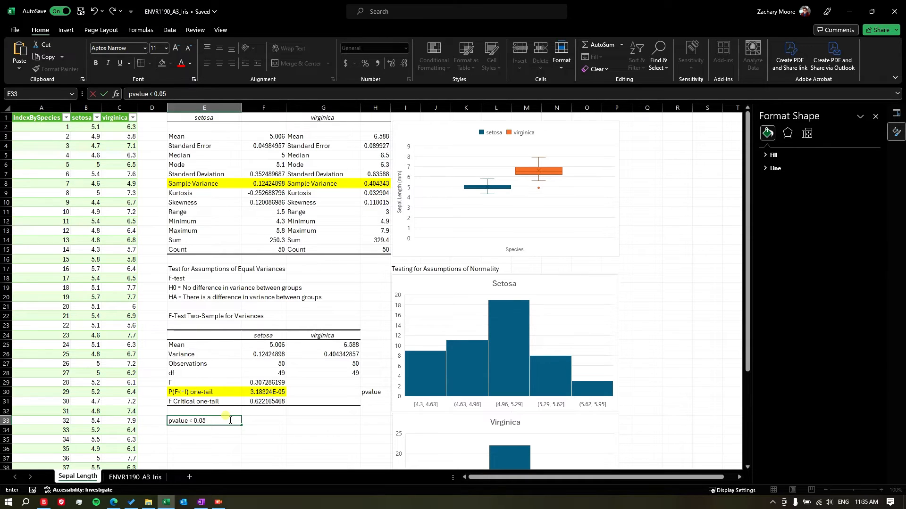
key("Return")
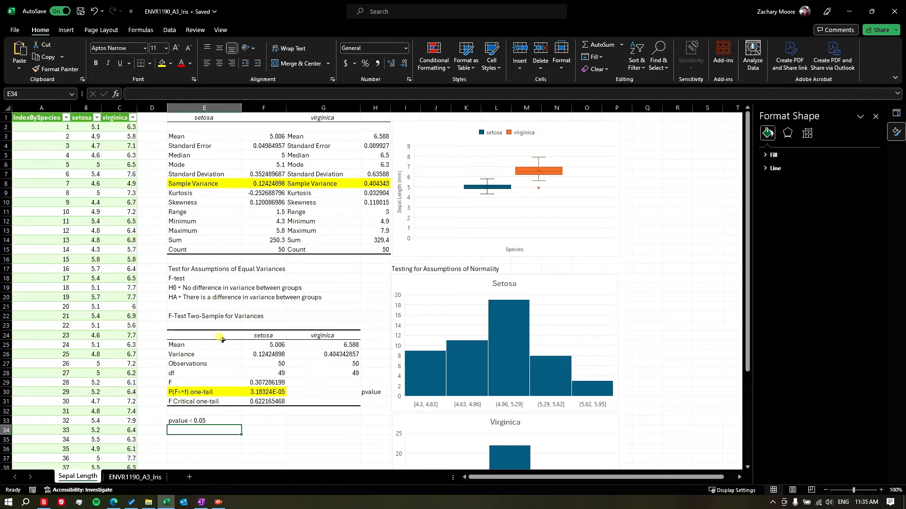
Step: Review the null hypothesis and p-value, and enter "Reject the NULL" in E34 and "Accept the Alternative" in E35
left_click(191, 287)
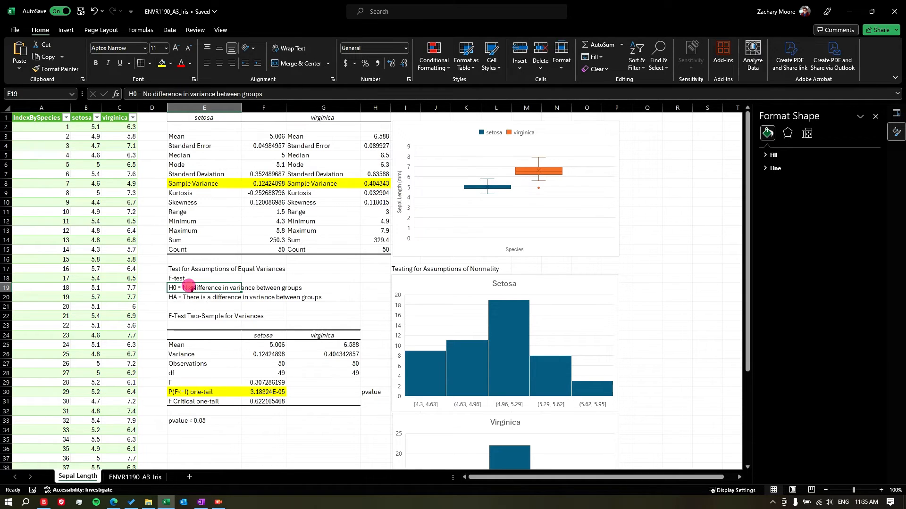
left_click(269, 394)
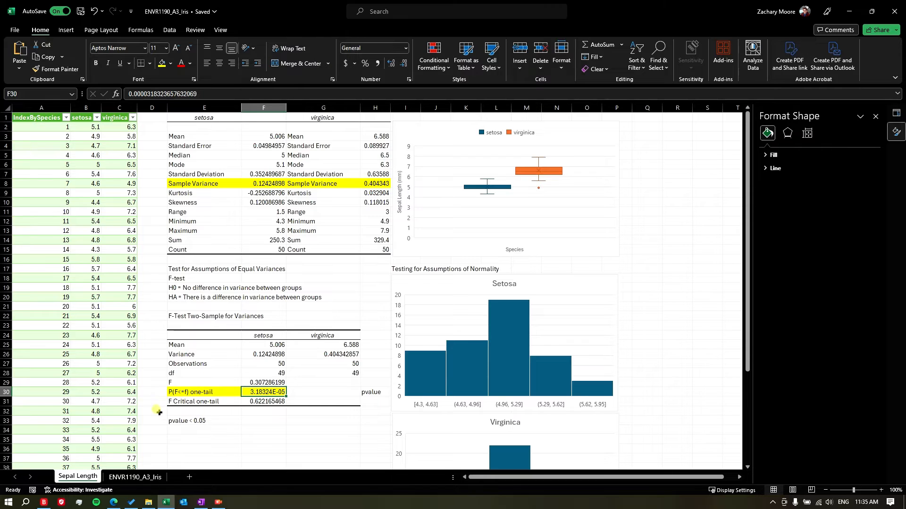
left_click(189, 431)
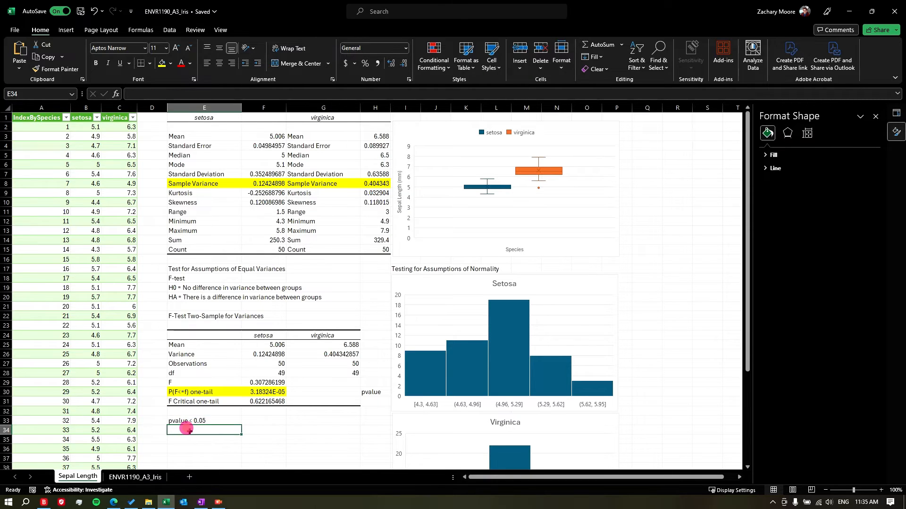
type("Reject th")
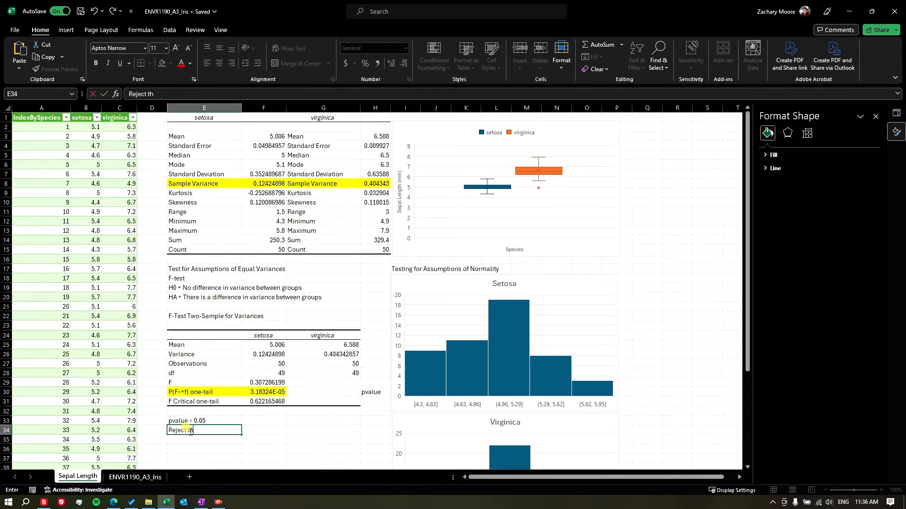
type("e NULL")
key("Return")
type("Accept")
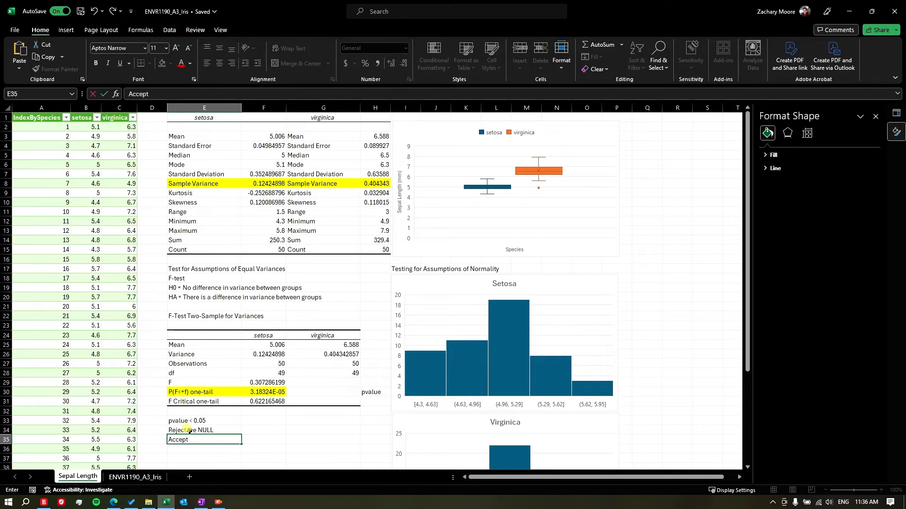
type(" the Alternative")
key("Return")
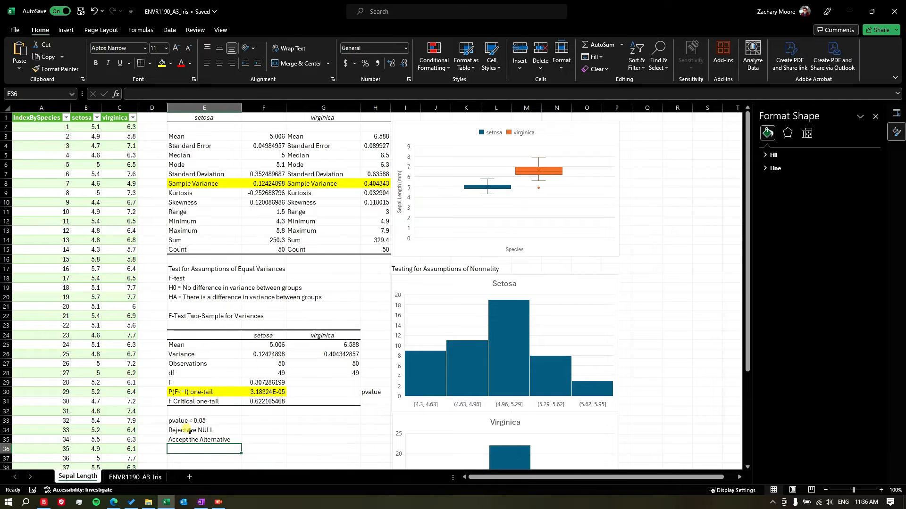
Step: Enter the conclusion "There IS a difference in variance between groups." in cell E36
type("There I")
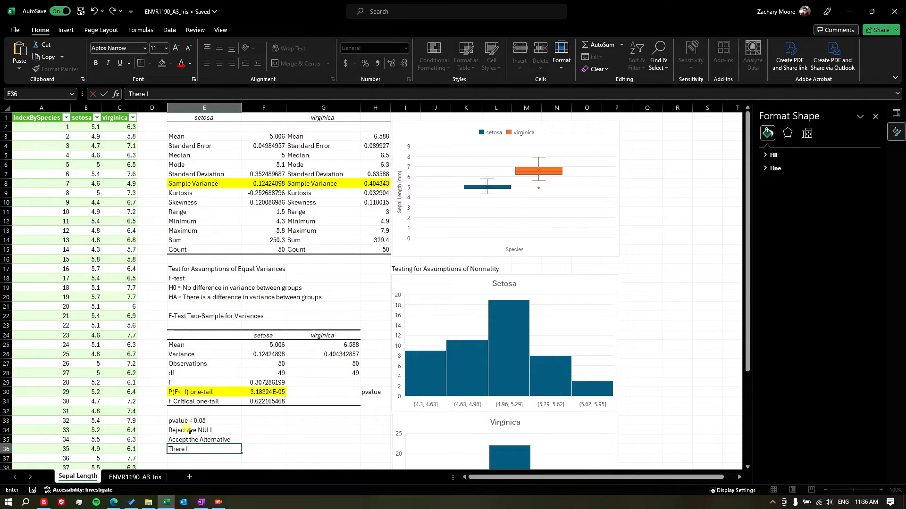
type("S a difference in variance be")
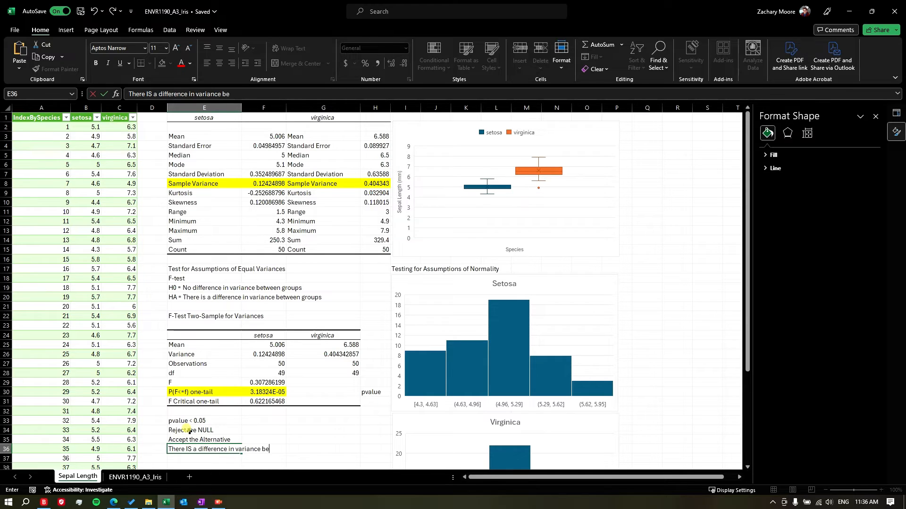
type("tween groups.")
key("Return")
Step: Enter "We need to use a t-test assuming unequal variances" in cell E38 below the F-test conclusions
scroll(189, 431, "down", 4)
left_click(241, 344)
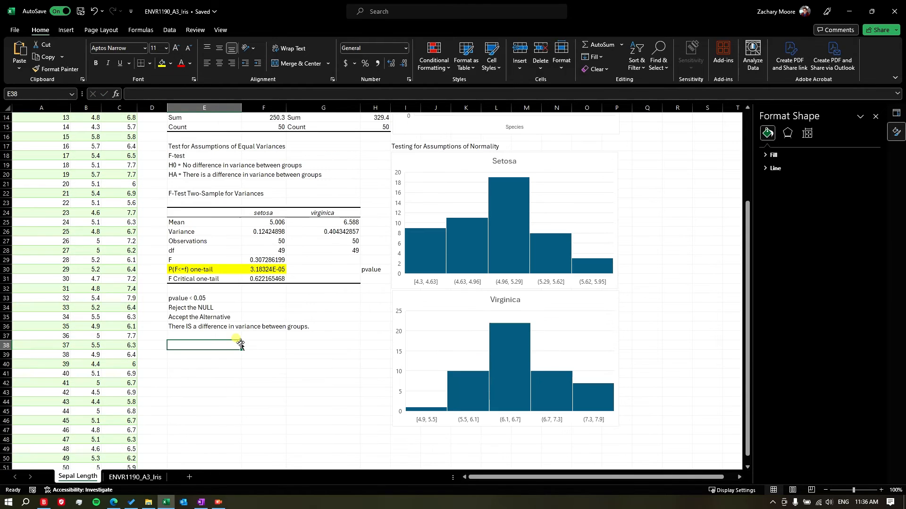
type("We need t")
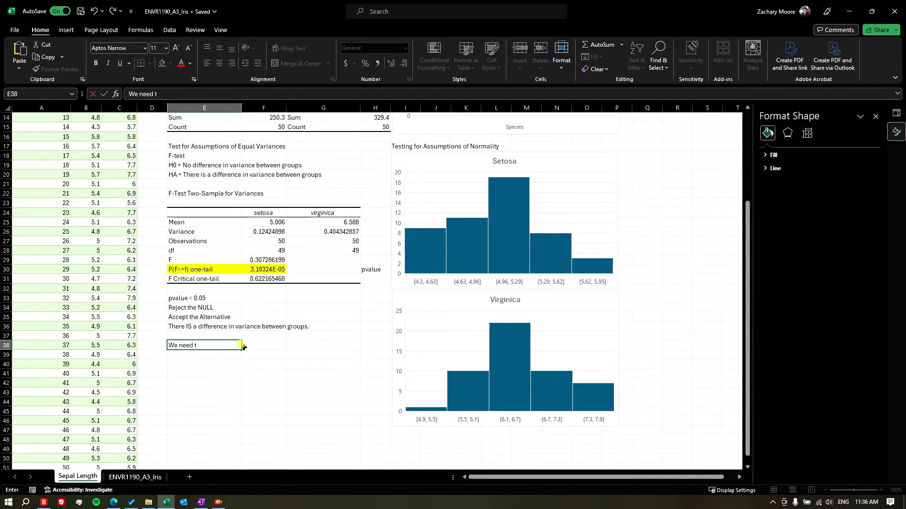
type("o use a t-test assumping un")
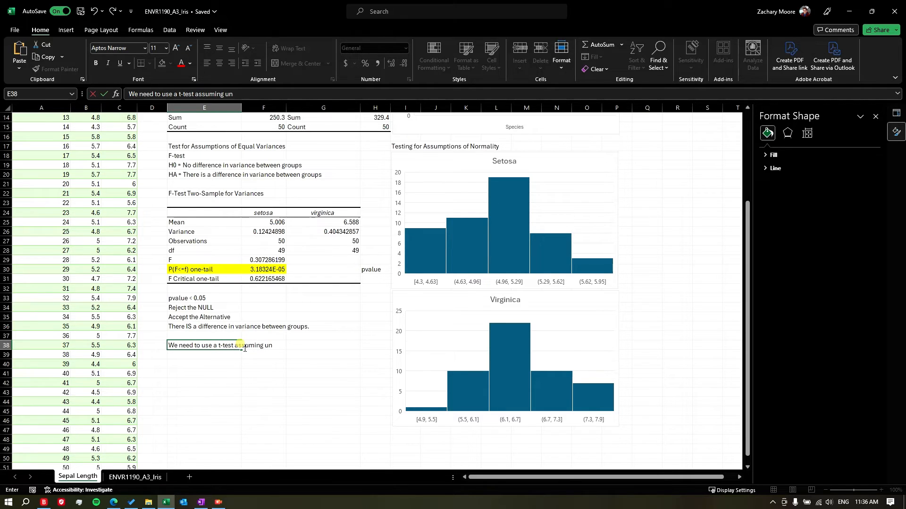
type("qqual varaiiances")
key("Return")
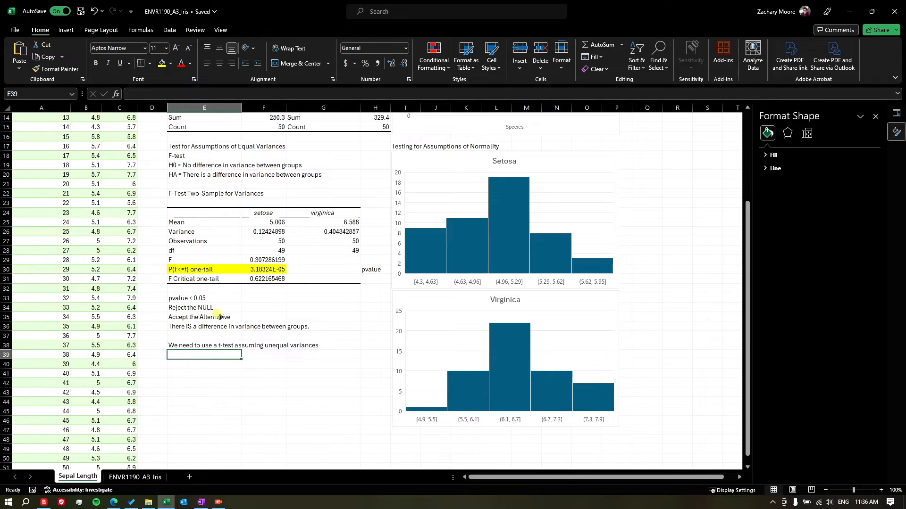
Step: Start the Data Analysis tool "t-Test: Two-Sample Assuming Unequal Variances" for the species data
scroll(219, 317, "up", 5)
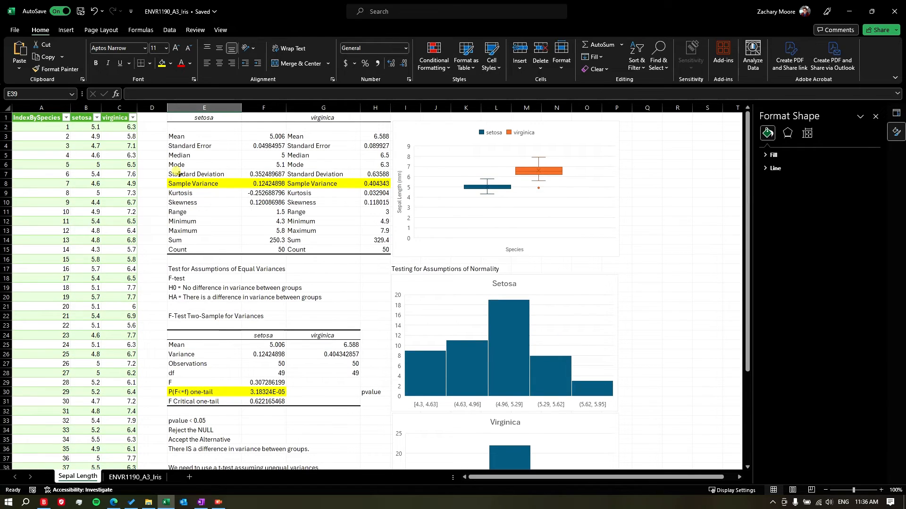
left_click(99, 143)
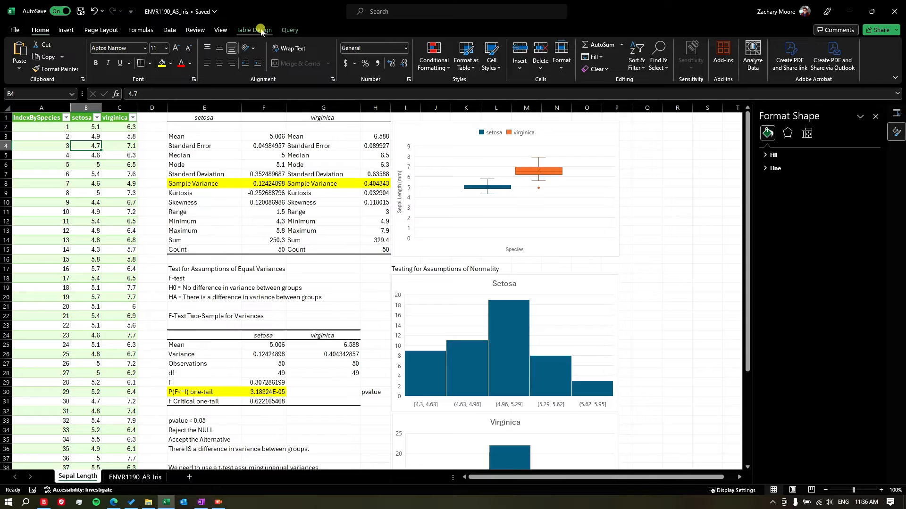
left_click(170, 30)
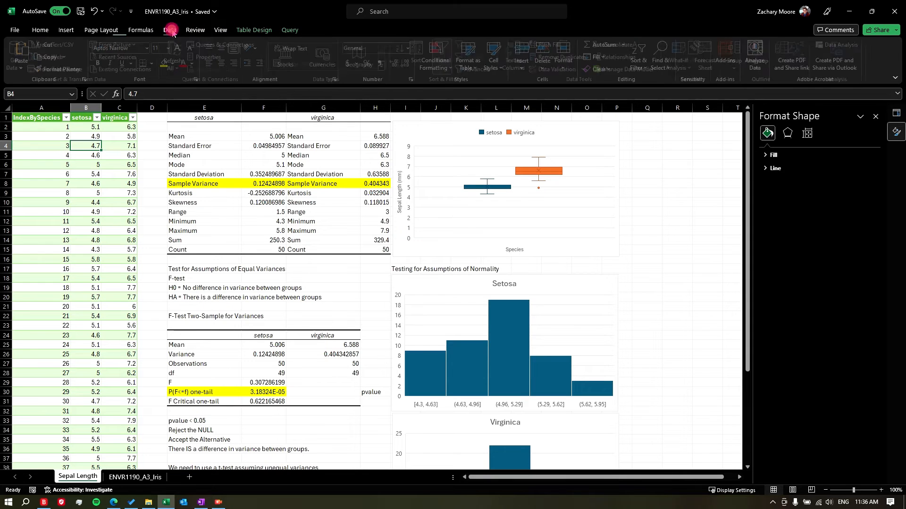
left_click(847, 47)
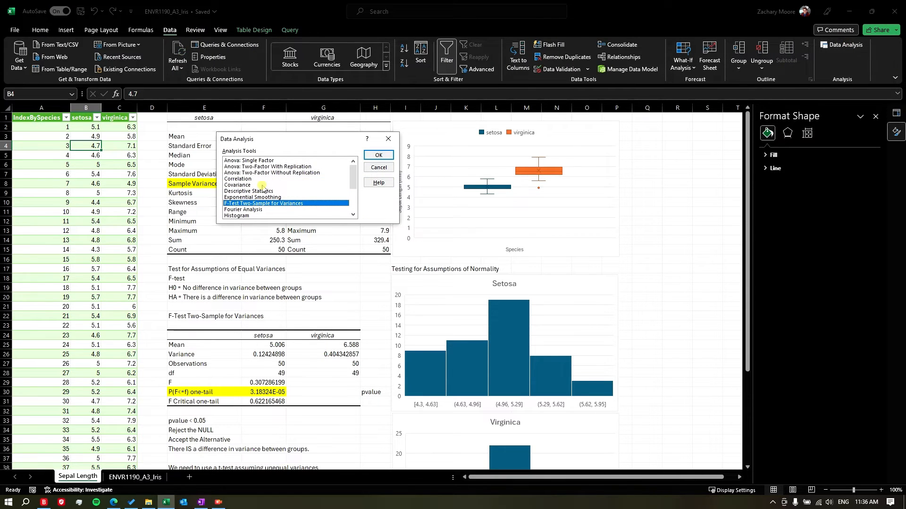
scroll(262, 191, "down", 3)
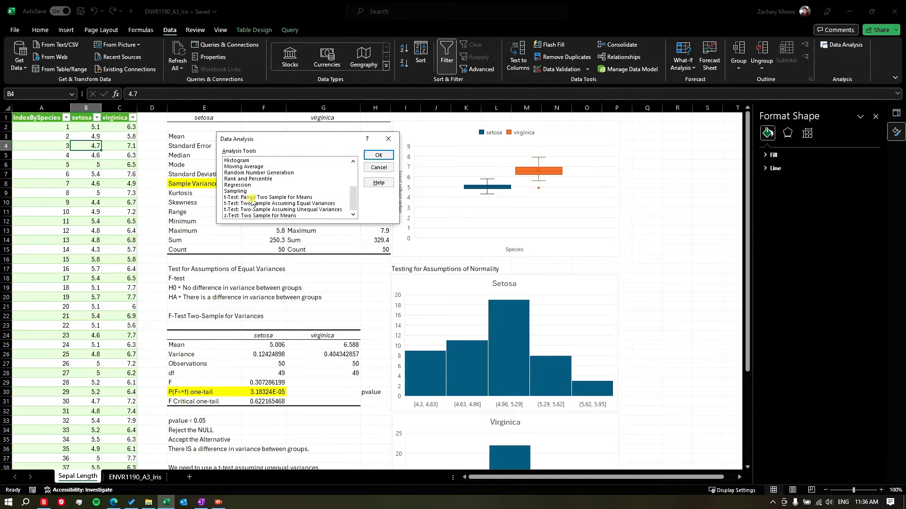
left_click(322, 210)
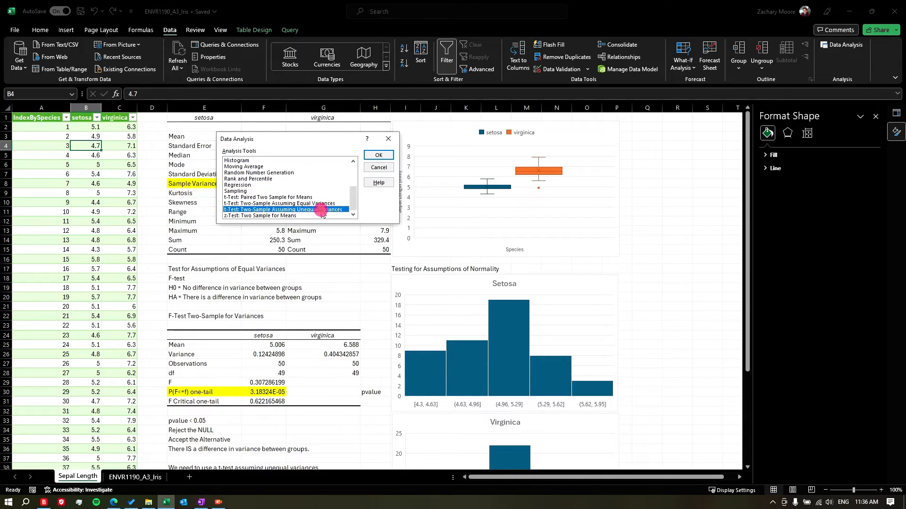
left_click(370, 155)
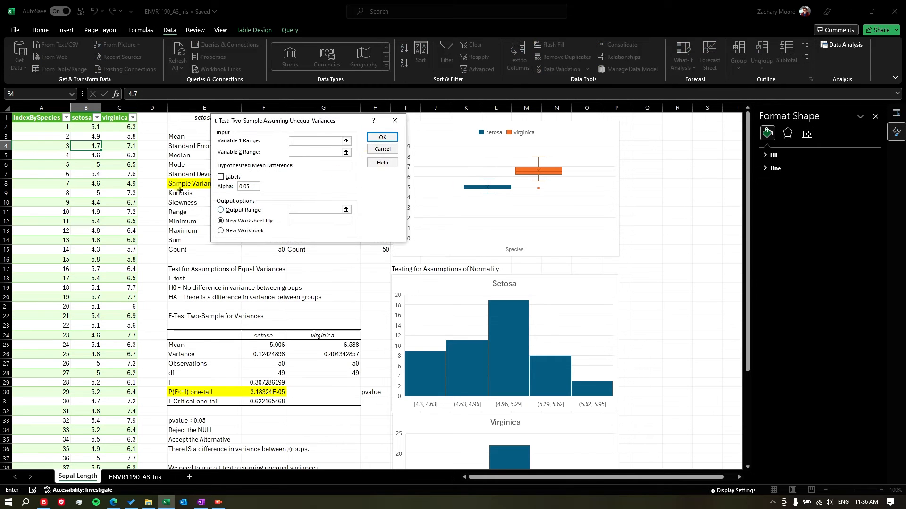
Step: Set the t-test's Variable 1 range to the setosa data B1:B51 and its Variable 2 range to the virginica data C1:C51
left_click(86, 117)
key("ctrl+shift+Down")
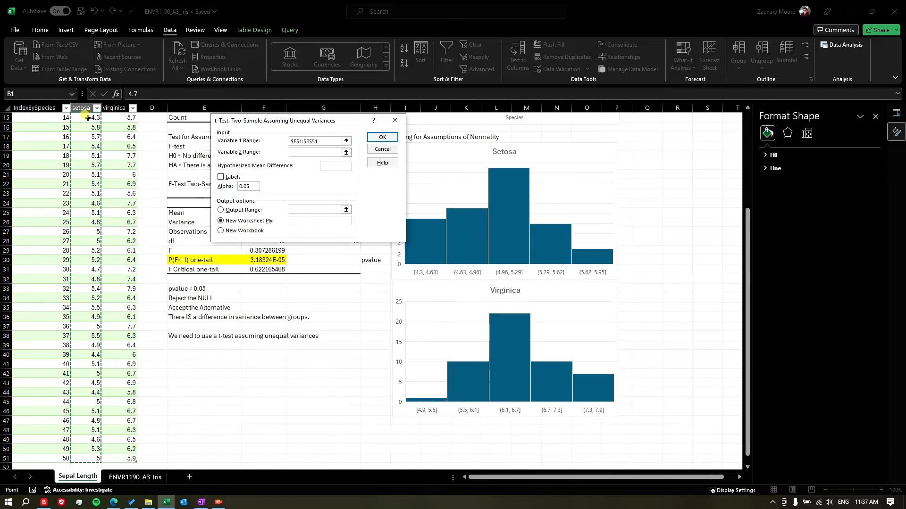
scroll(142, 147, "up", 5)
left_click(293, 150)
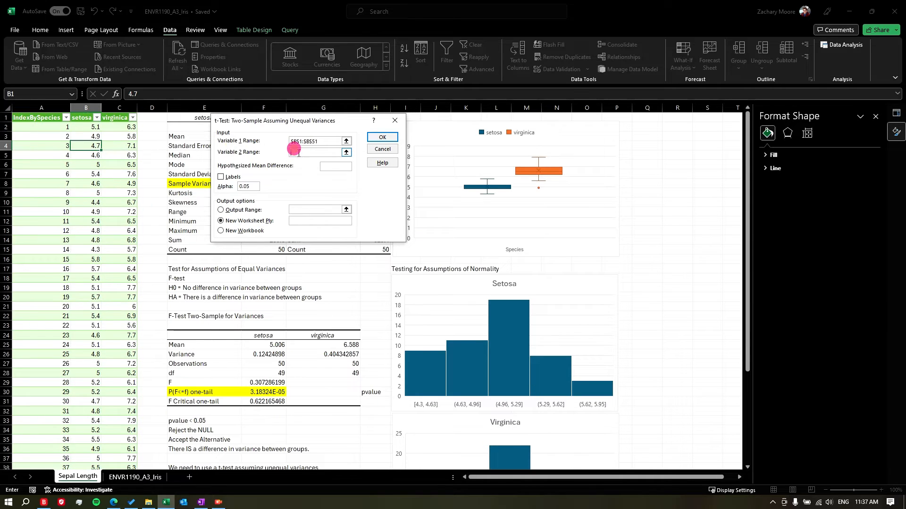
left_click(114, 118)
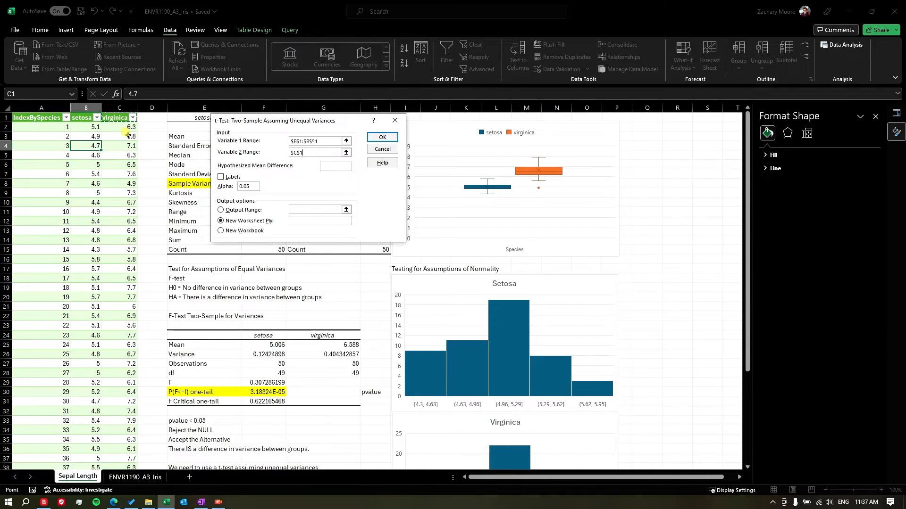
key("ctrl+shift+Down")
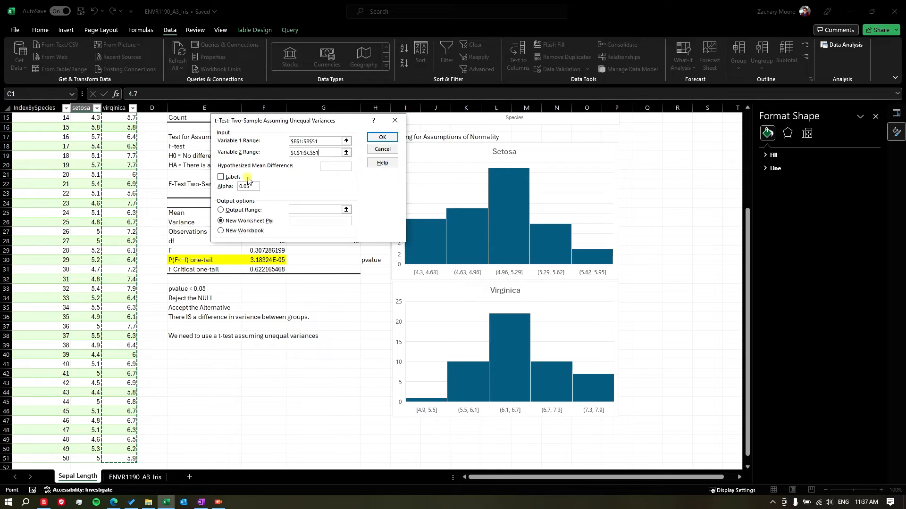
Step: Run the t-test with labels included, a hypothesized mean difference of 0 and the output range at E43
left_click(221, 177)
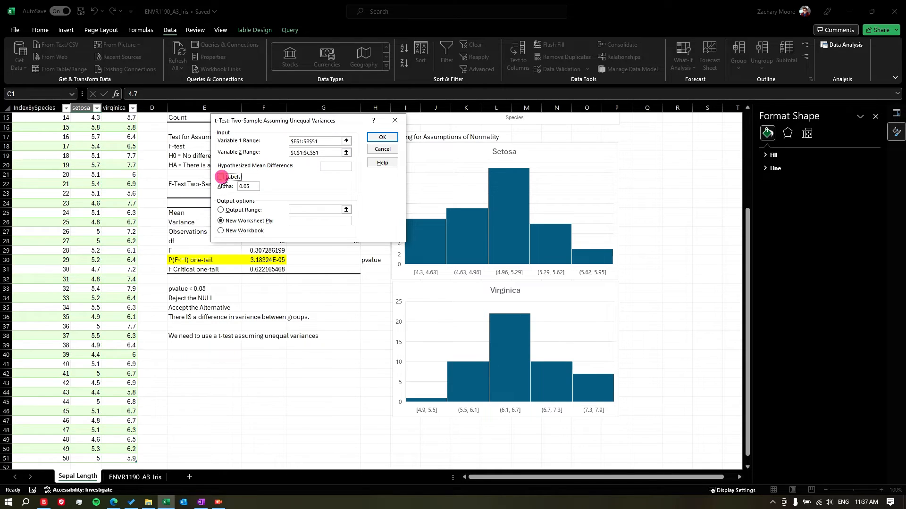
left_click(341, 166)
left_click(218, 208)
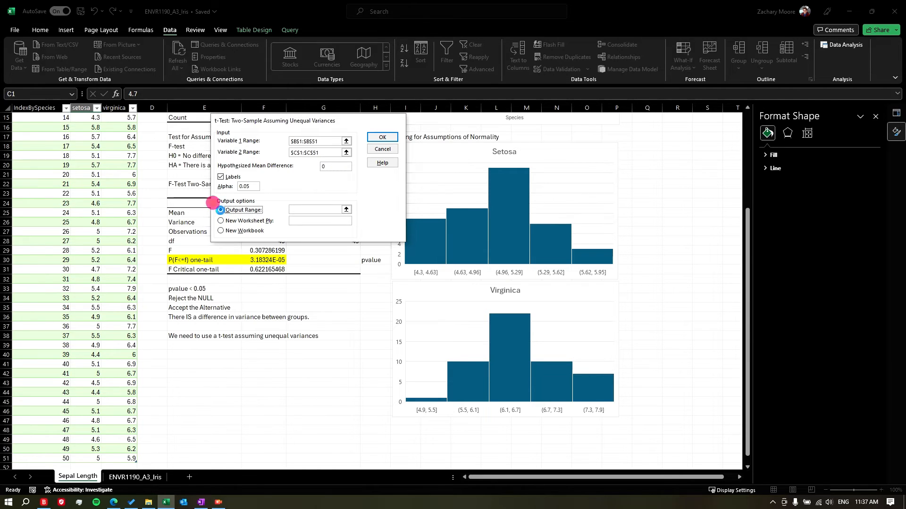
left_click(292, 207)
left_click(195, 382)
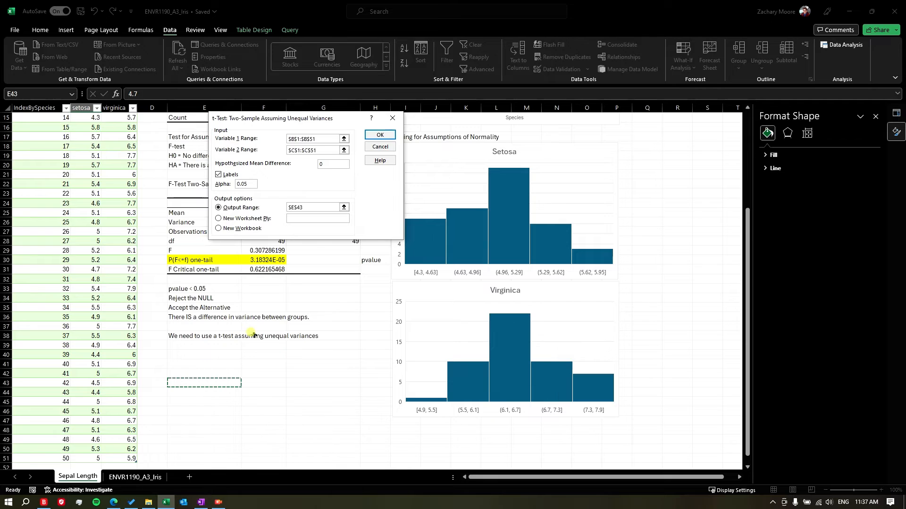
left_click(373, 135)
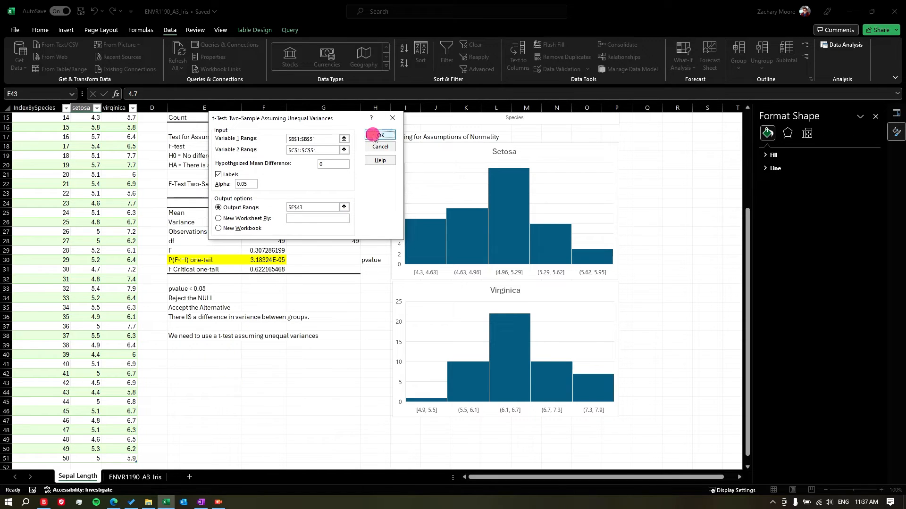
Step: Enter the heading "Test for differences between means" in cell E40 above the t-test output
left_click(215, 355)
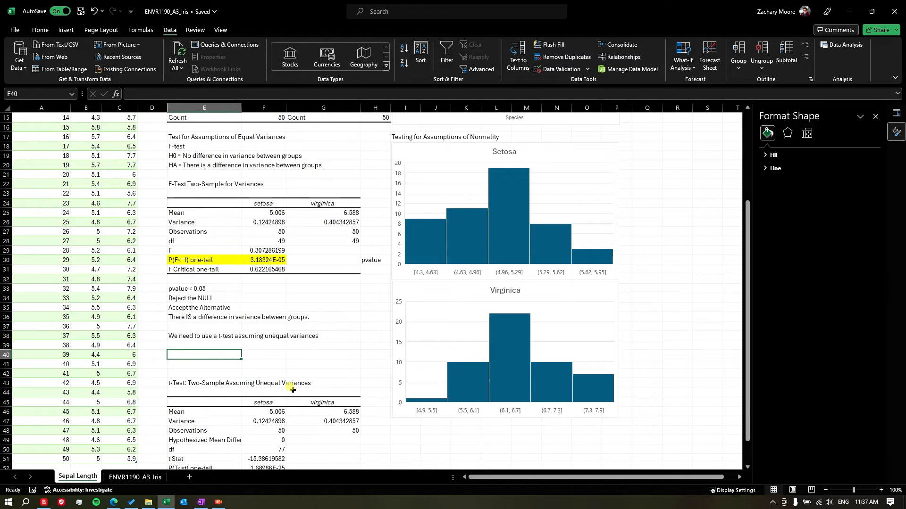
type("Test f")
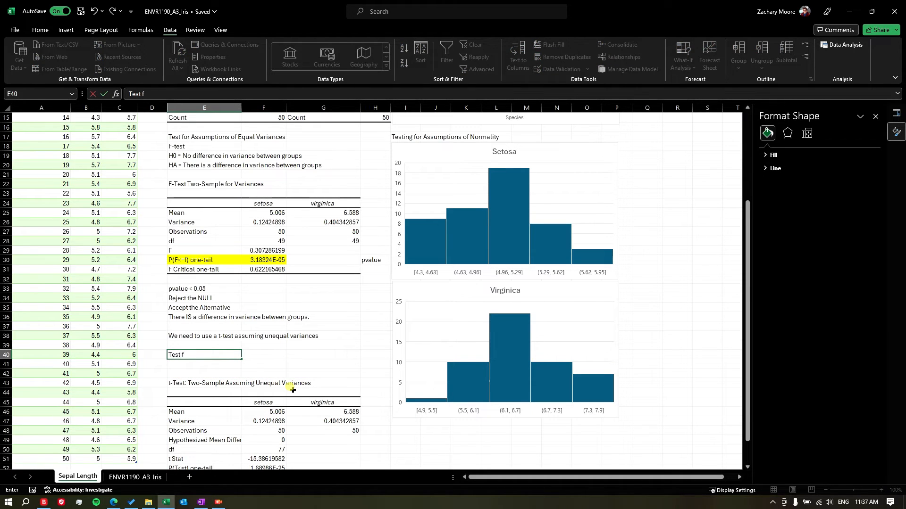
type("or differences betwe")
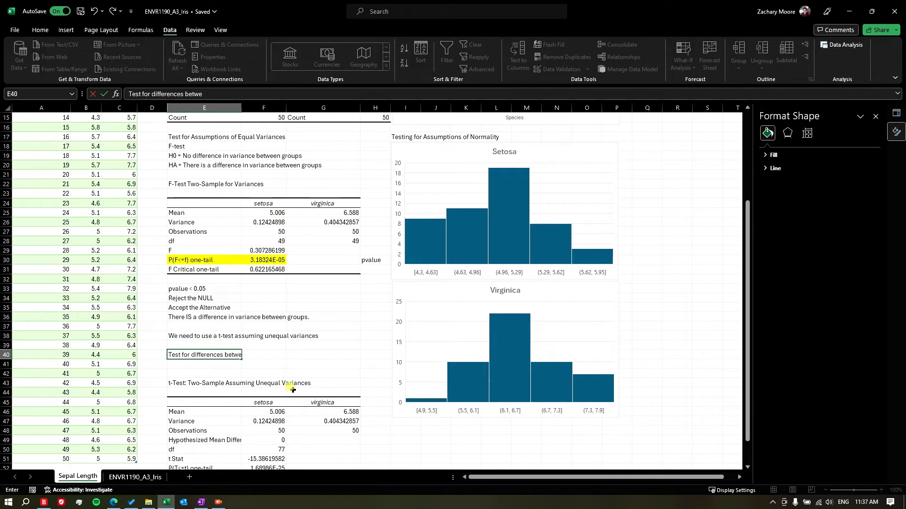
type("en means")
key("Return")
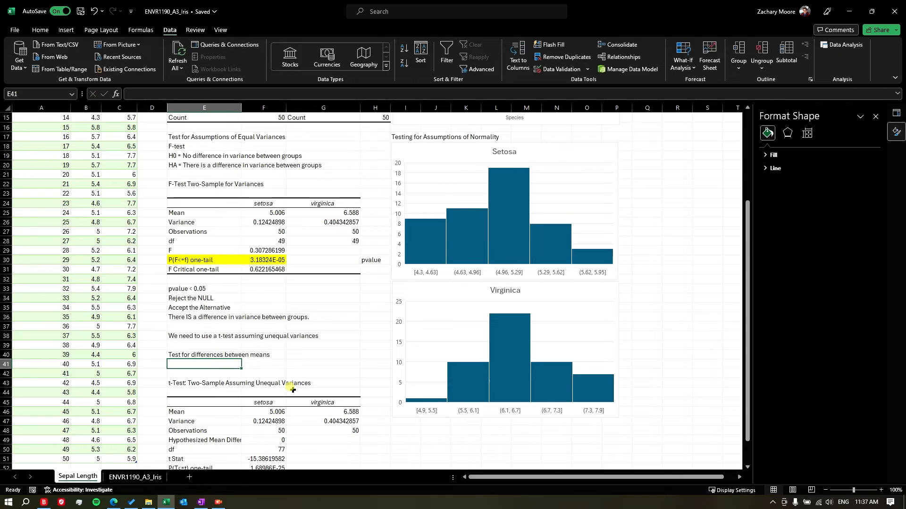
Step: Enter the hypotheses "H0 = no difference between means" in E41 and "HA = is a difference between means" in E42
type("H0")
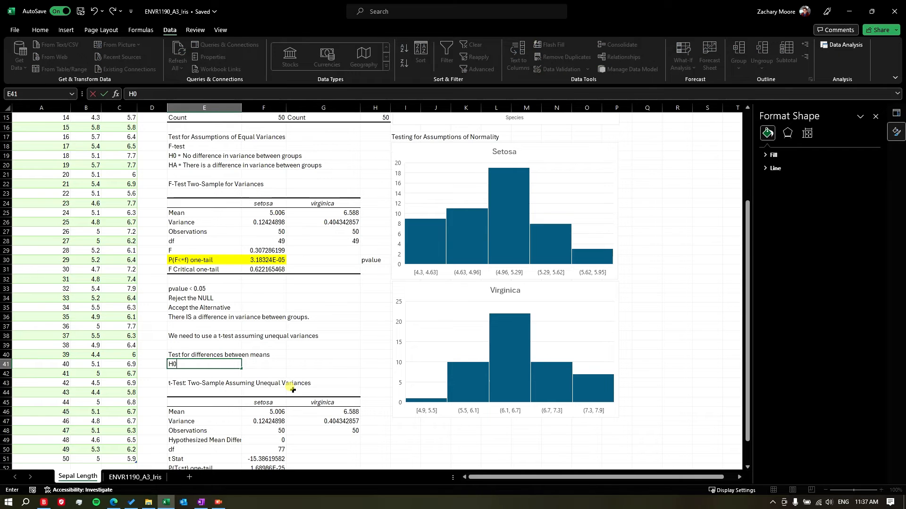
type(" = no difference betwe")
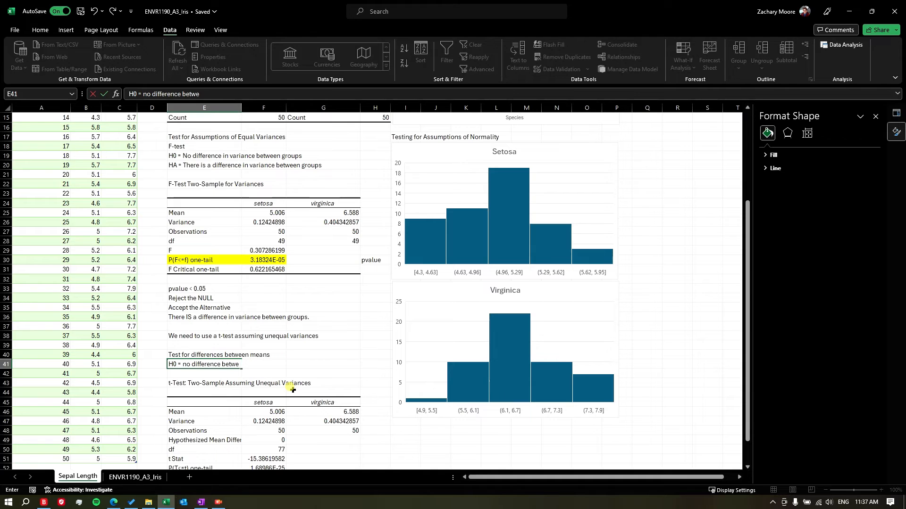
type("en means")
key("Return")
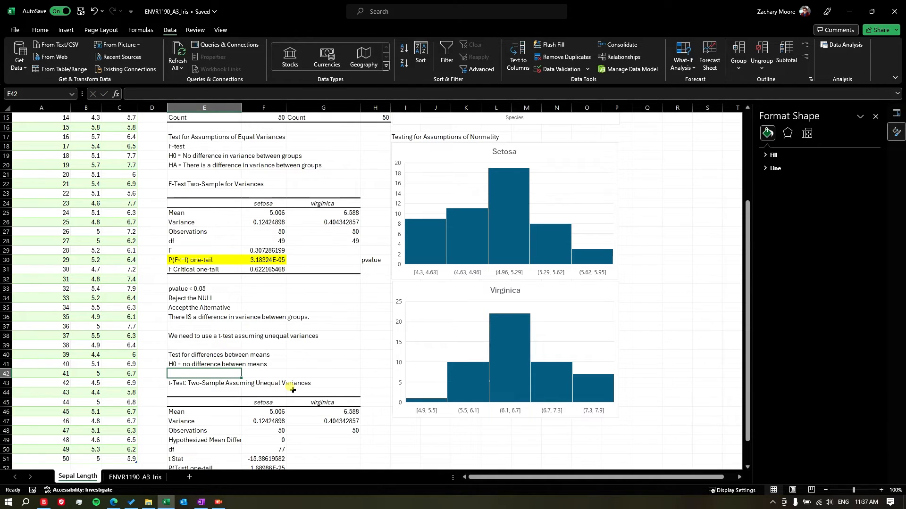
type("HA")
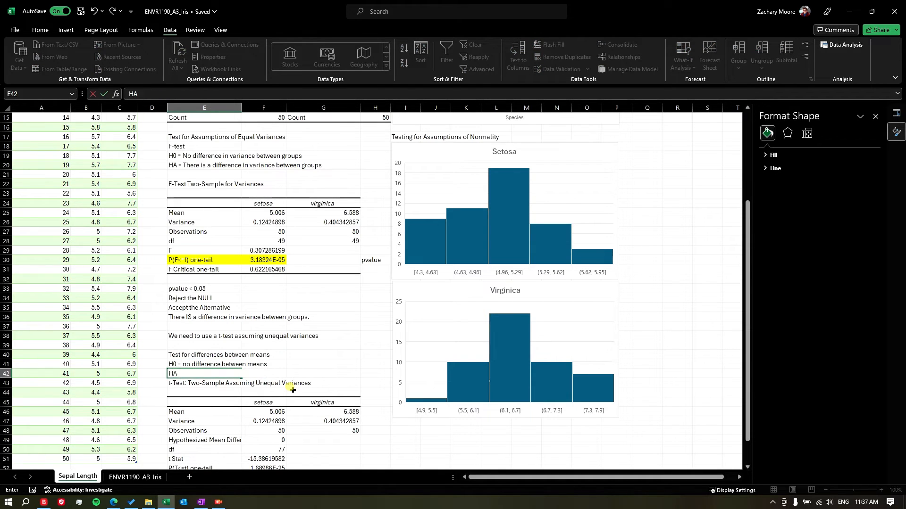
type("S= is a difference between")
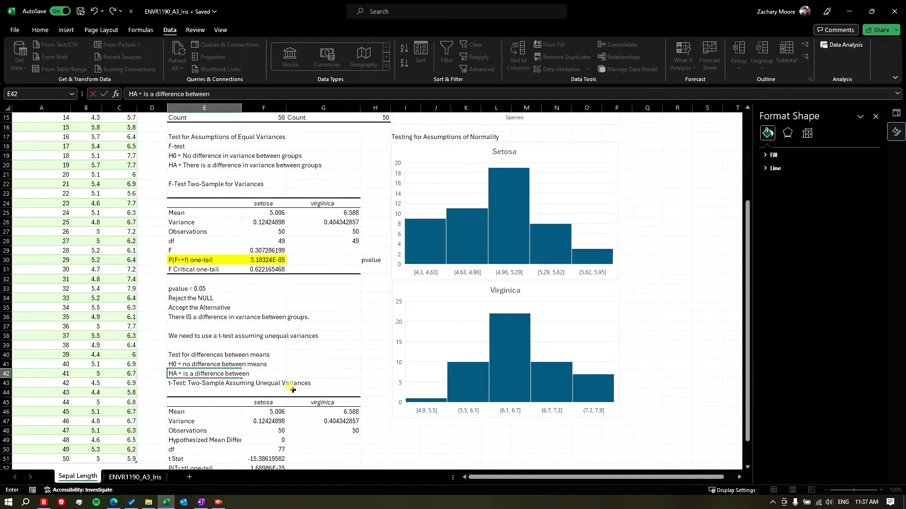
type(" means")
Step: Highlight the t-test's P(T<=t) one-tail label and value in E52:F52 with a yellow fill
scroll(296, 377, "down", 4)
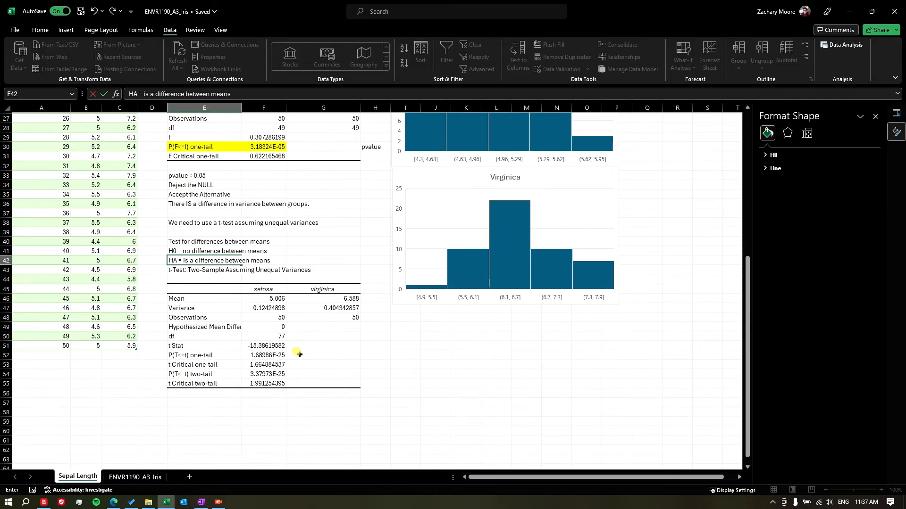
left_click(262, 365)
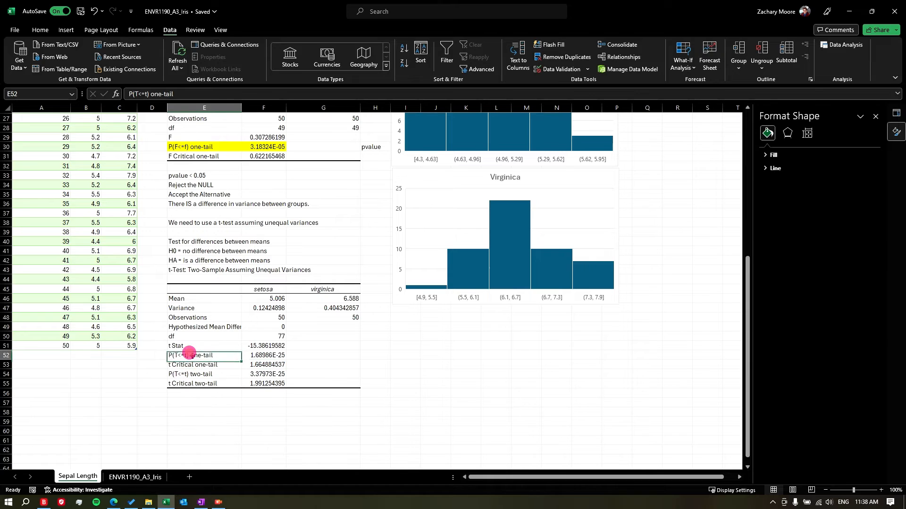
left_click(258, 355)
left_click_drag(196, 355, 264, 355)
left_click(66, 30)
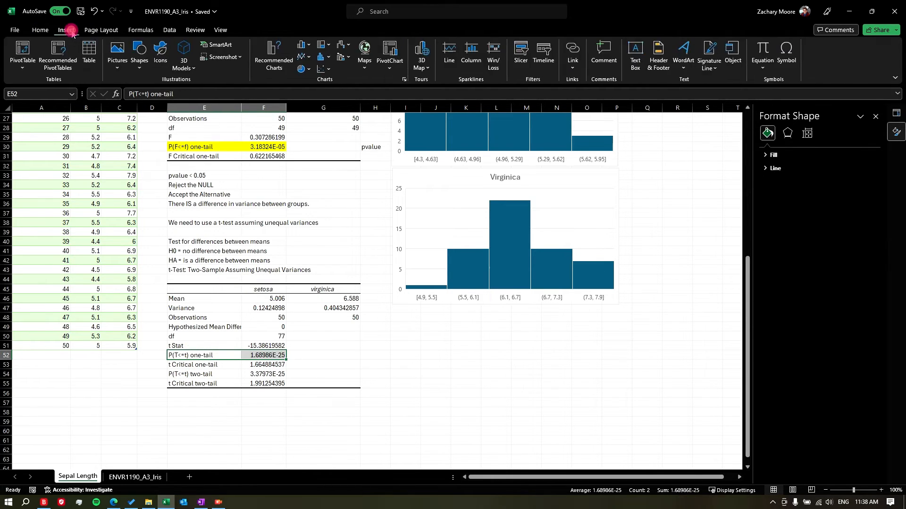
left_click(40, 30)
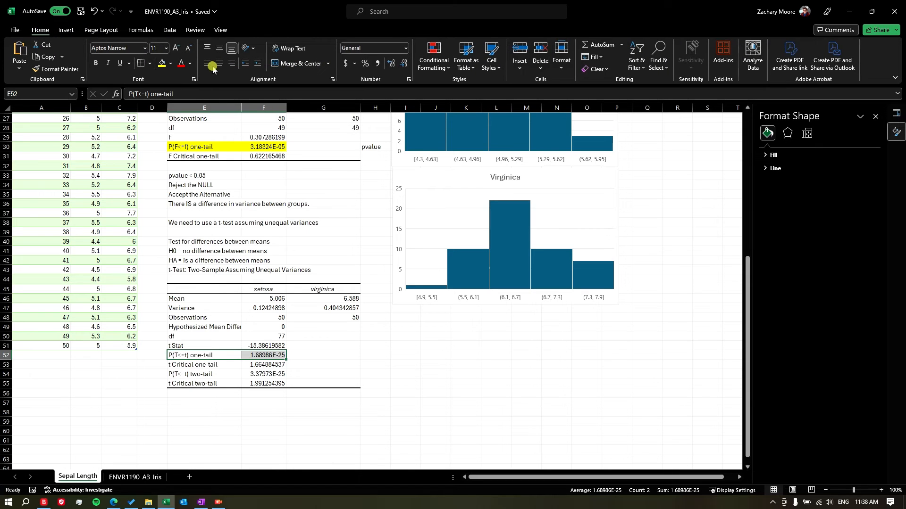
left_click(162, 64)
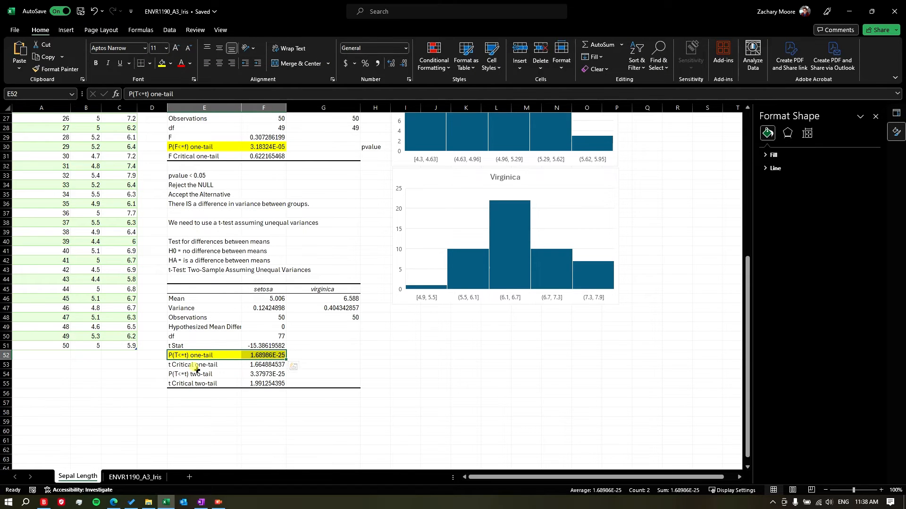
Step: Highlight the t-test's P(T<=t) two-tail label and value in E54:F54 with a yellow fill and enter "pvalue" in H54
left_click_drag(196, 374, 272, 375)
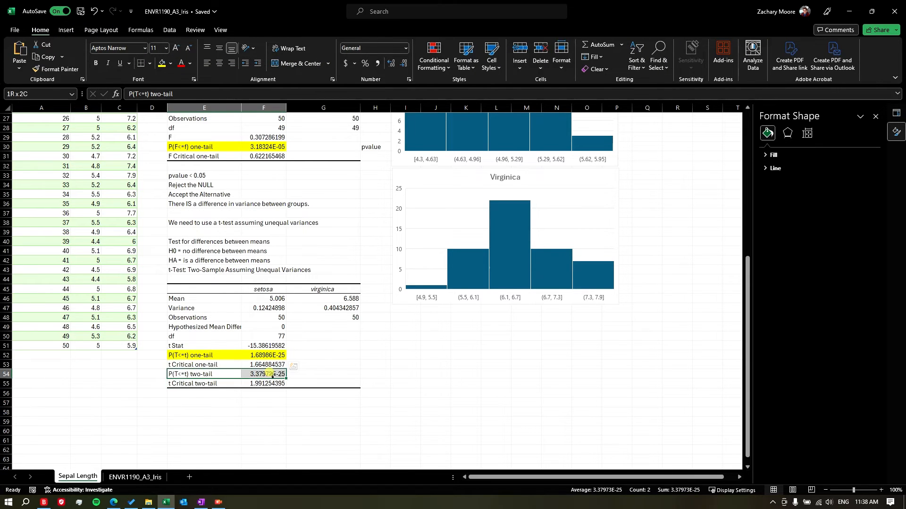
left_click(162, 64)
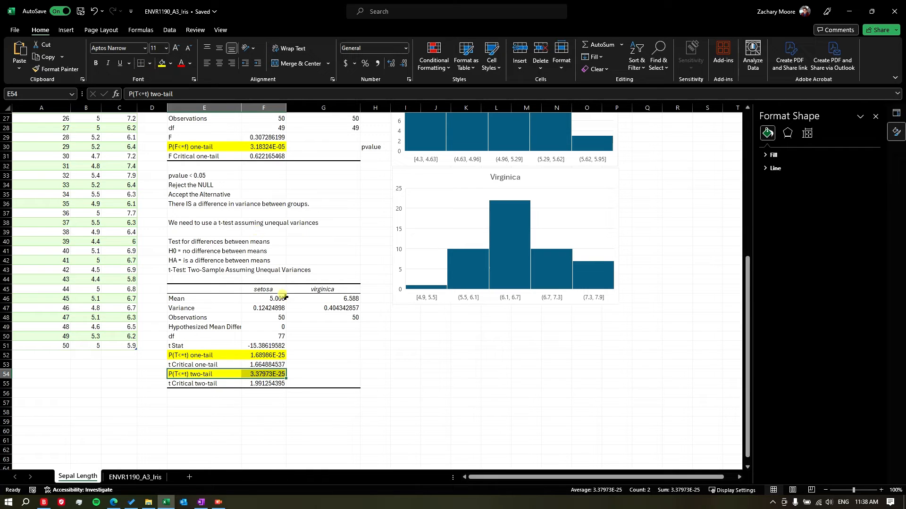
left_click(377, 356)
left_click(379, 375)
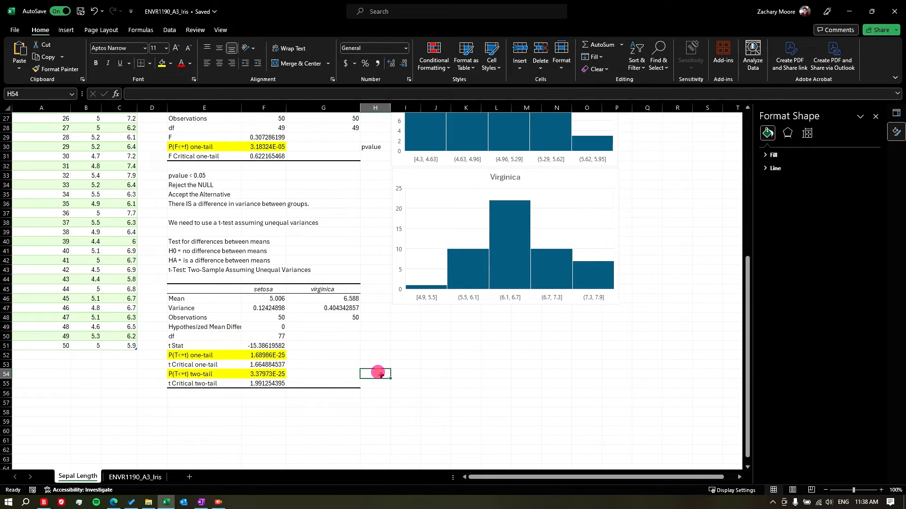
key("Left")
key("Left")
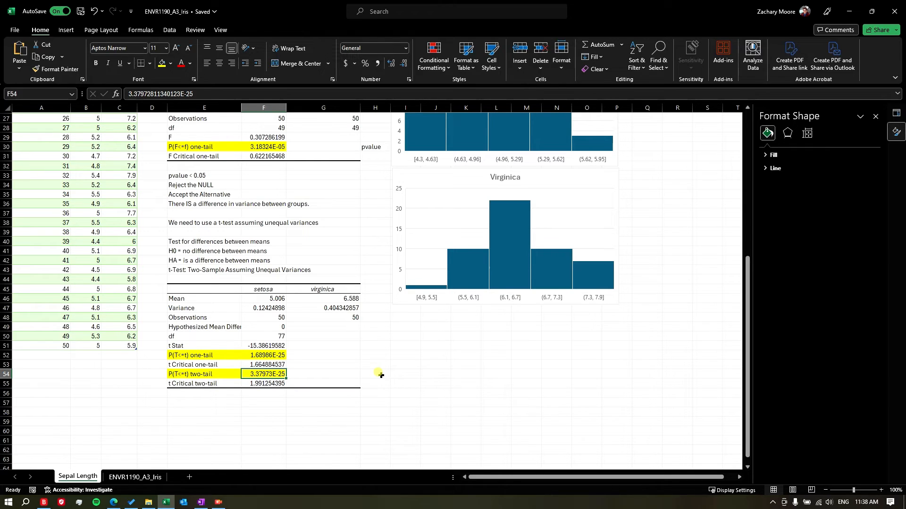
left_click(381, 375)
type("pvalue")
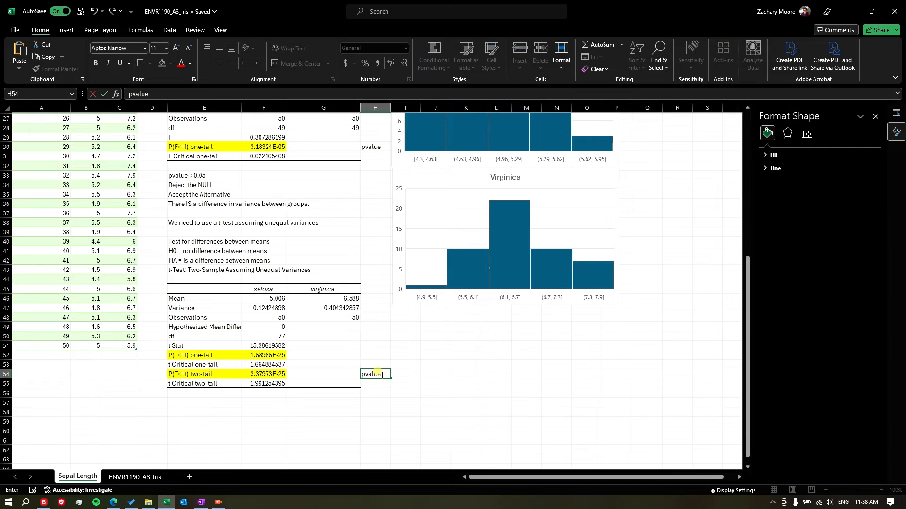
key("Return")
Step: Enter "pvalue < 0.05" in E57 and "Reject the NULL" in E58 below the t-test output
key("Return")
key("Left")
key("Left")
key("Left")
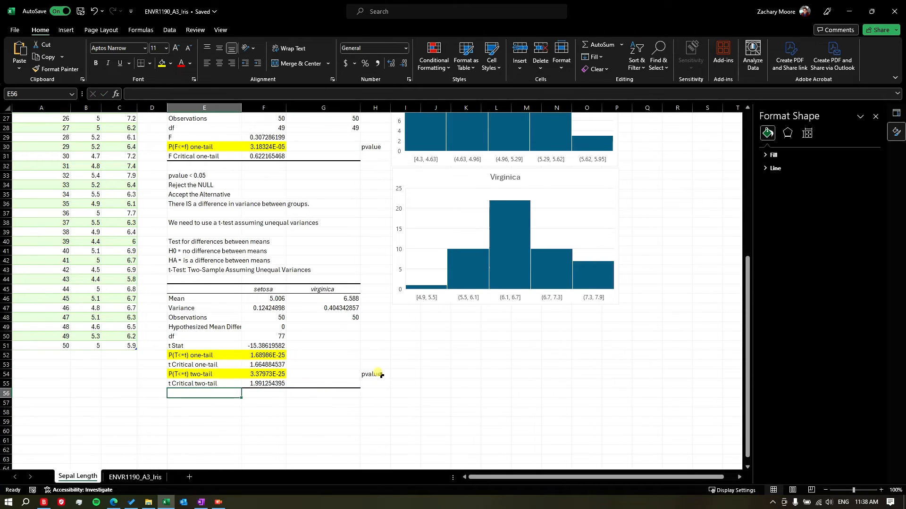
key("Down")
left_click(380, 375)
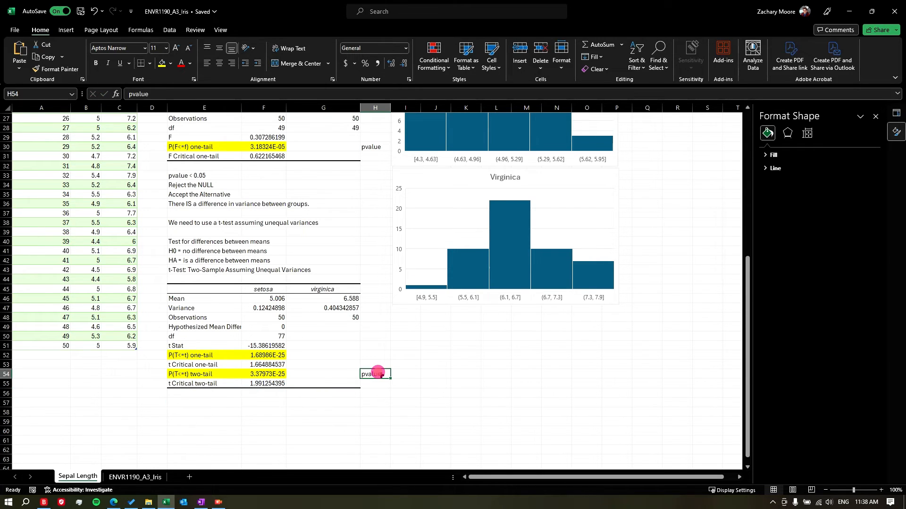
left_click(268, 374)
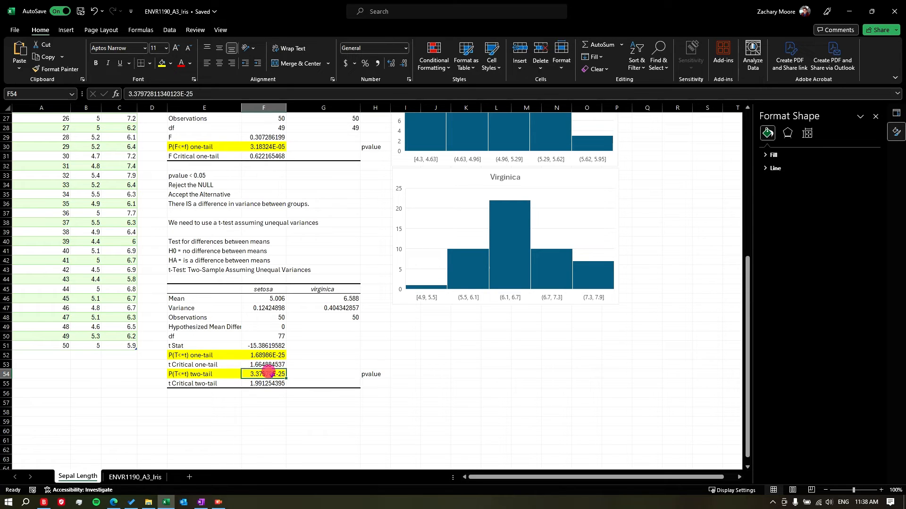
left_click(196, 252)
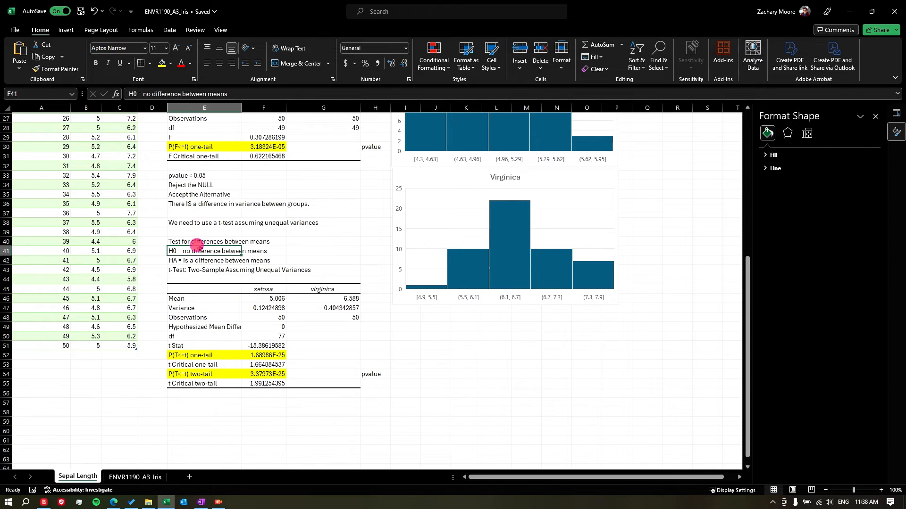
left_click(260, 375)
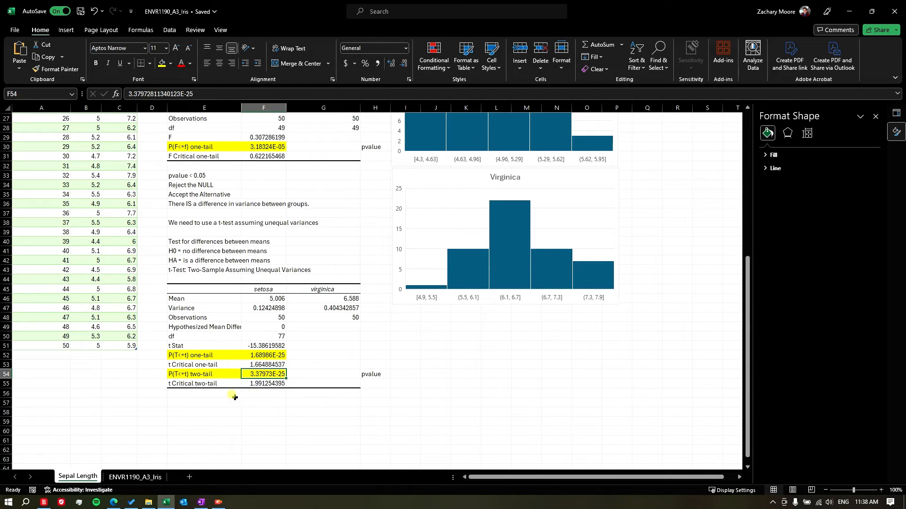
left_click(200, 402)
type("pvalue < 0.05")
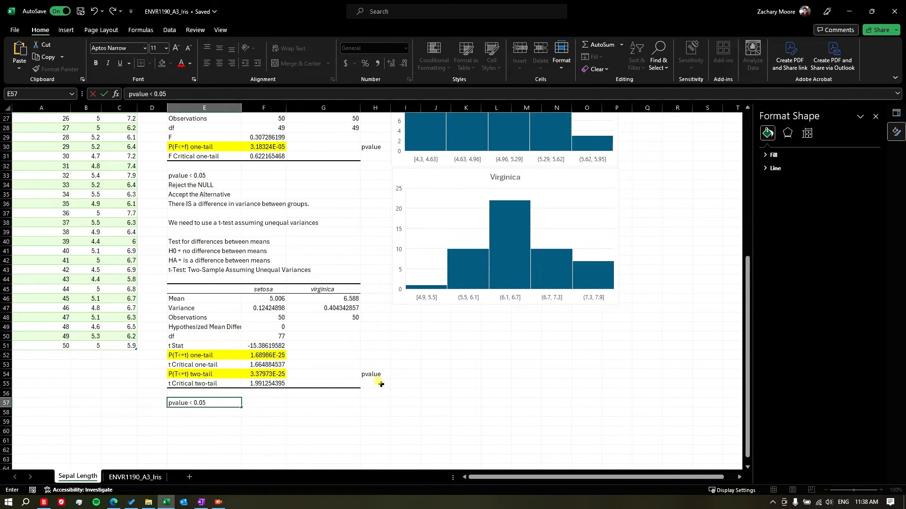
key("Return")
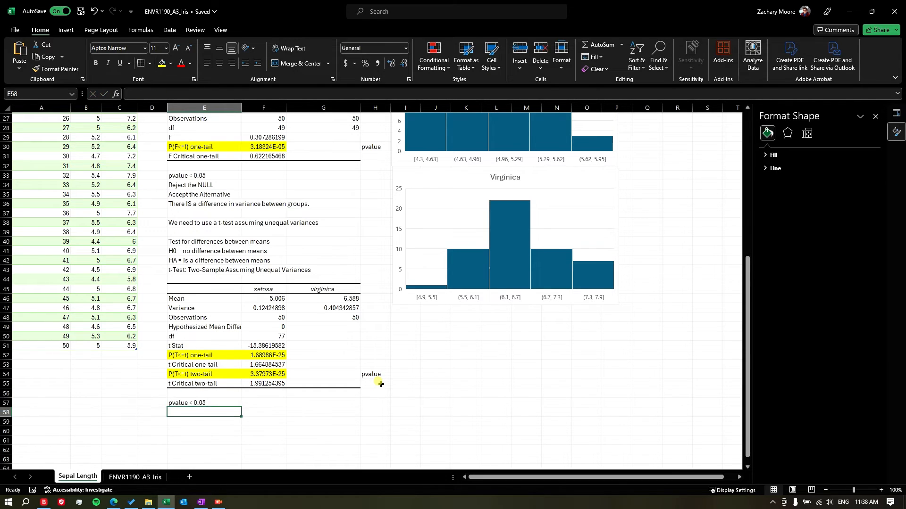
type("Rej")
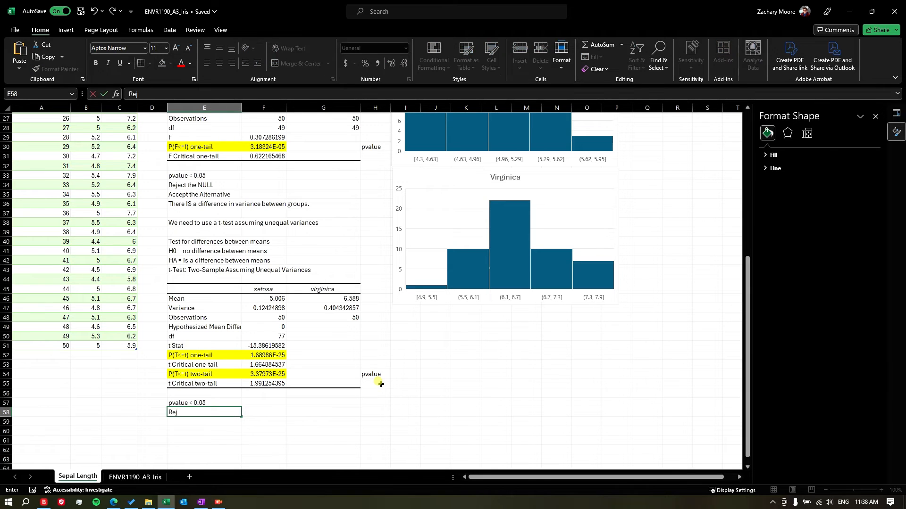
type("ect the NULL")
key("Return")
Step: Enter "Accept the Alternative" in E59 and "There IS a difference between means" in E60
type("A")
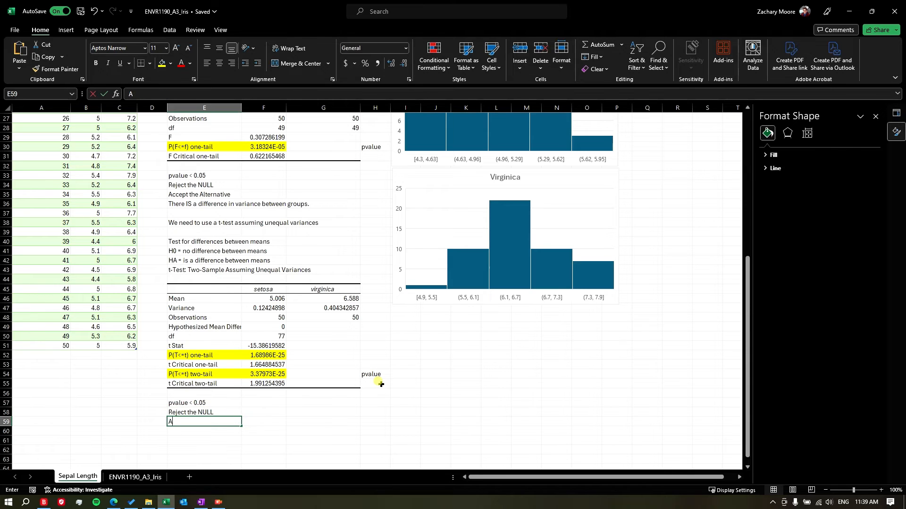
type("ccept the Alternative")
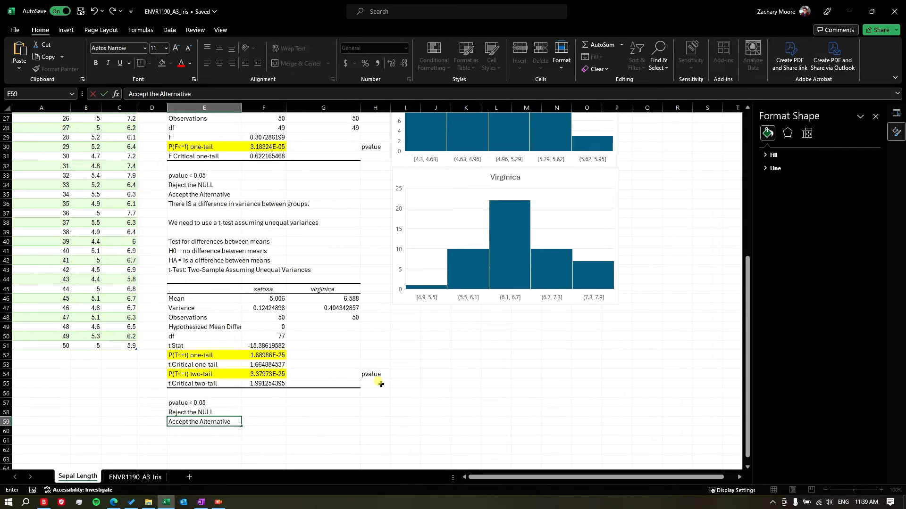
key("Return")
type("T")
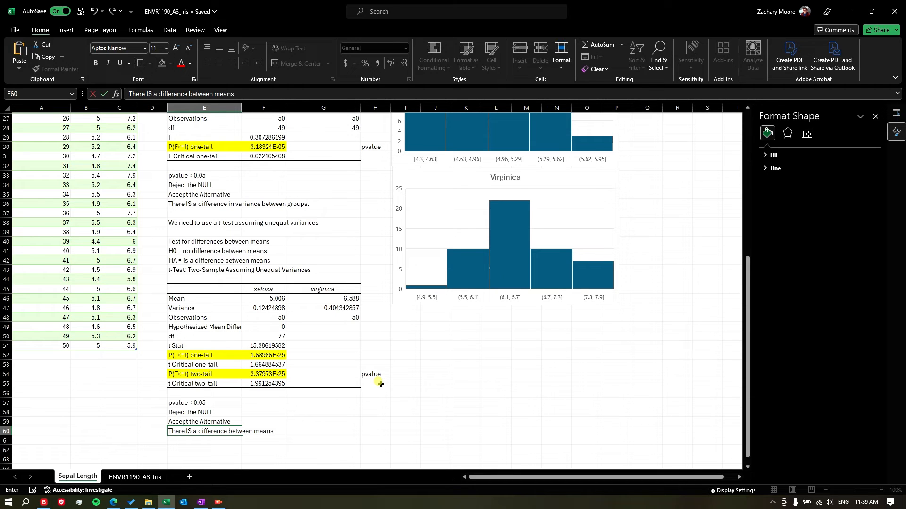
key("Return")
key("Return")
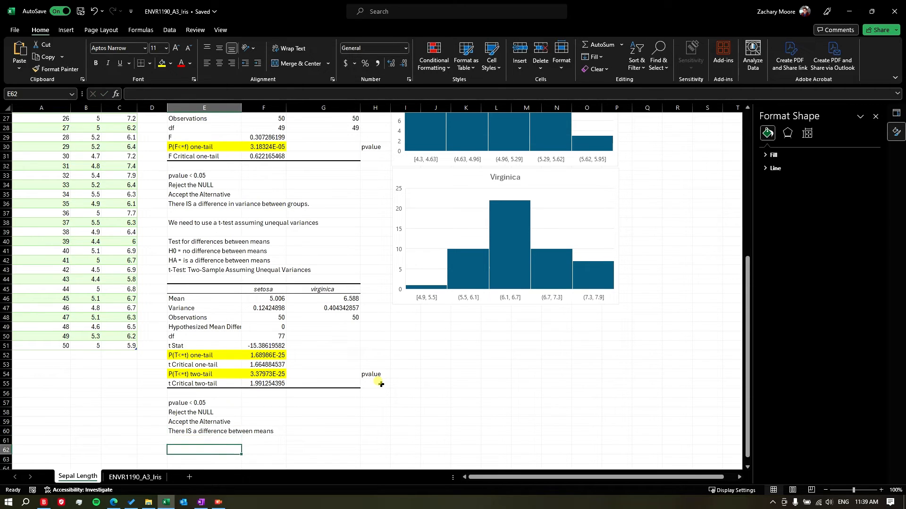
Step: Review the two-tail p-value, the written conclusions and the box plot comparing setosa and virginica on the Sepal Length sheet
left_click(277, 373)
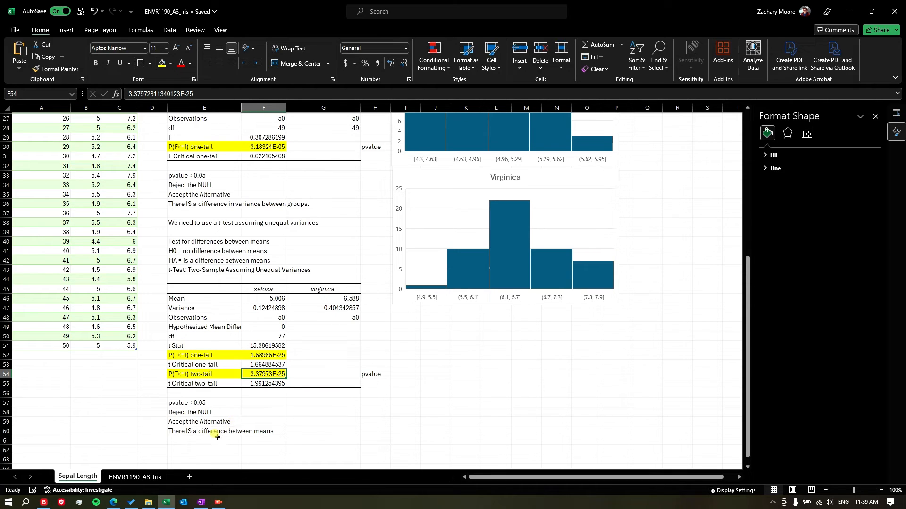
left_click(366, 372)
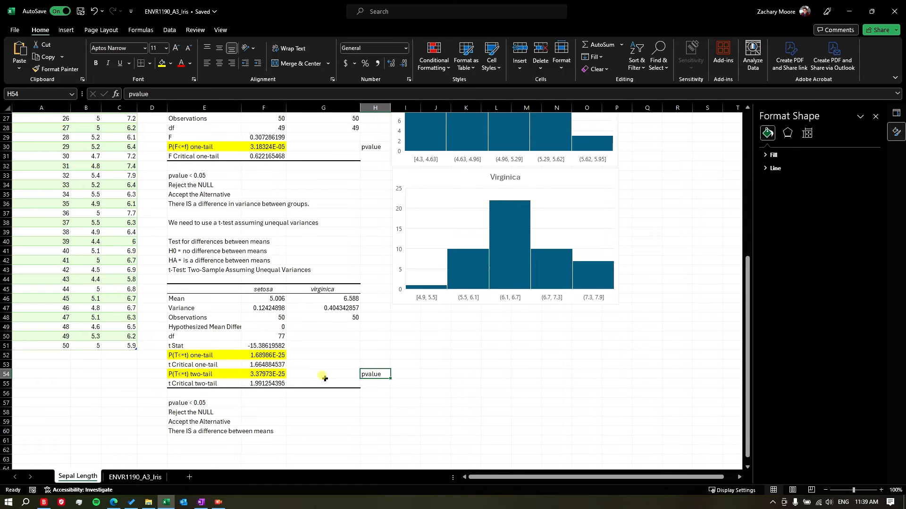
scroll(250, 383, "down", 4)
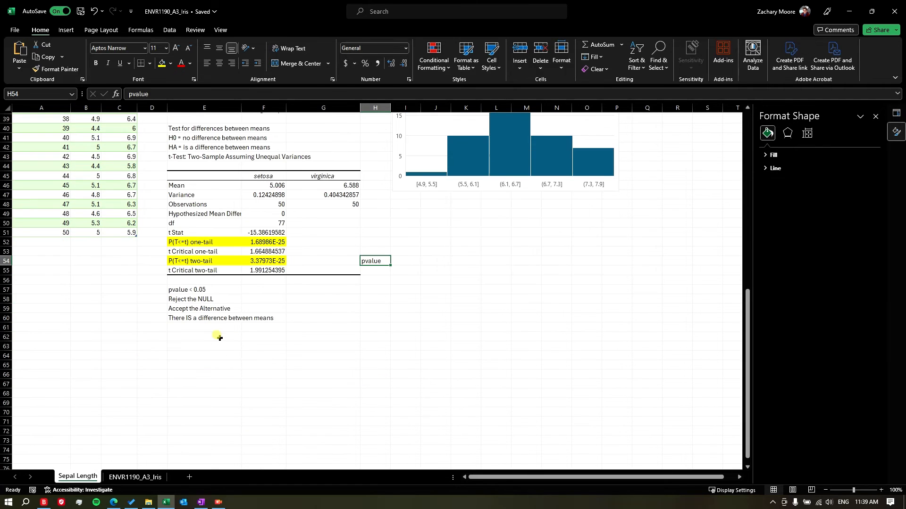
scroll(220, 336, "up", 4)
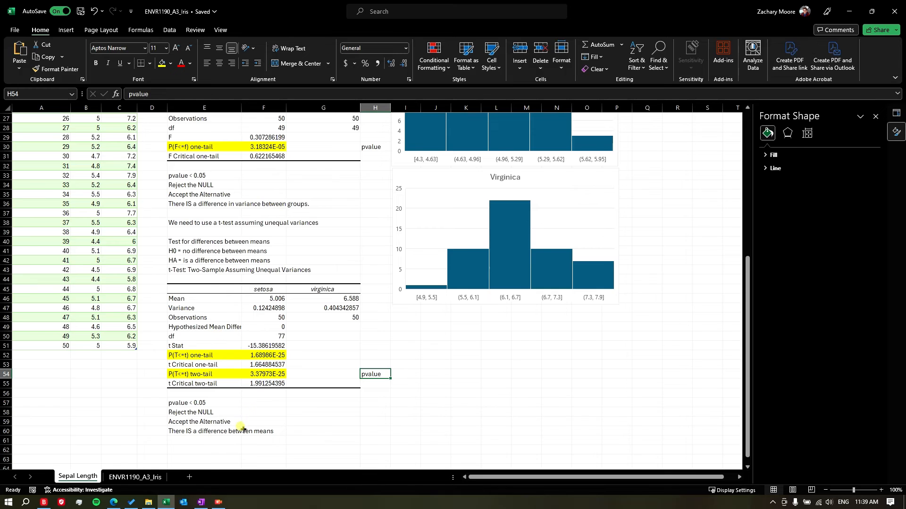
scroll(253, 393, "up", 8)
scroll(254, 392, "up", 1)
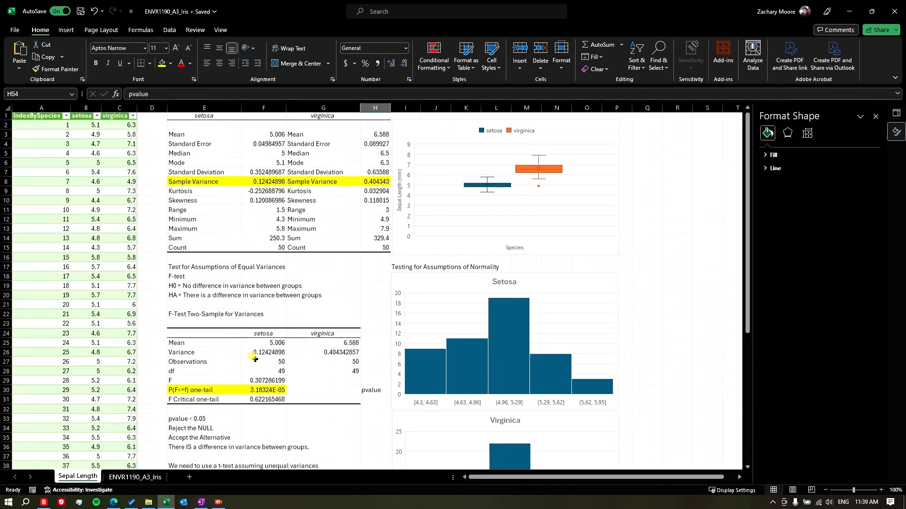
left_click(418, 128)
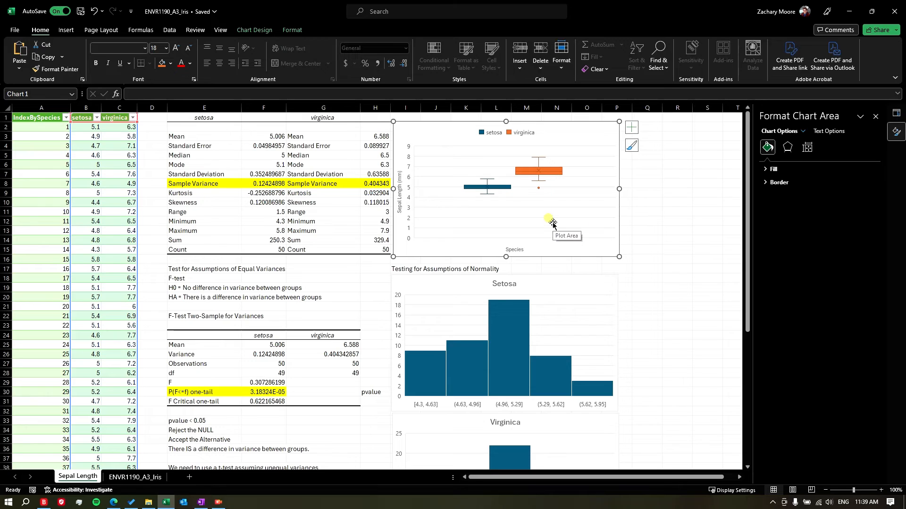
mouse_move(498, 191)
scroll(113, 278, "down", 6)
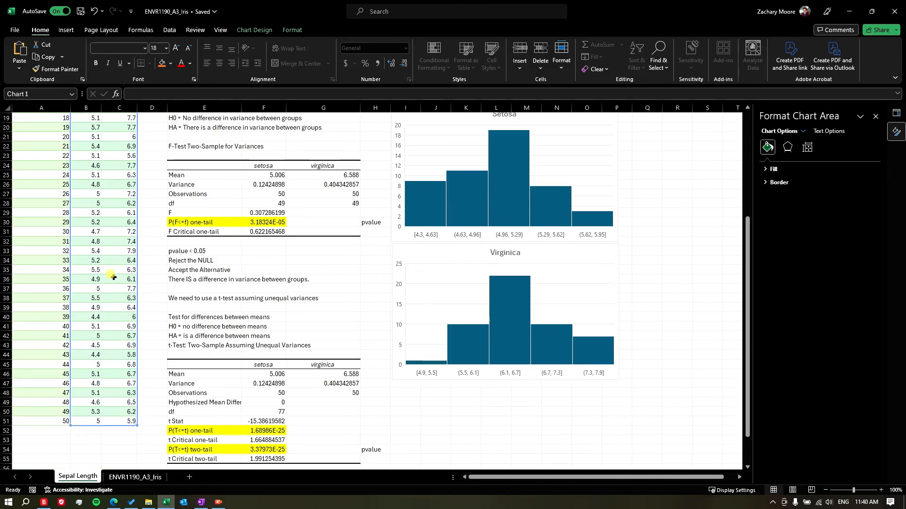
scroll(189, 314, "down", 8)
scroll(243, 320, "up", 14)
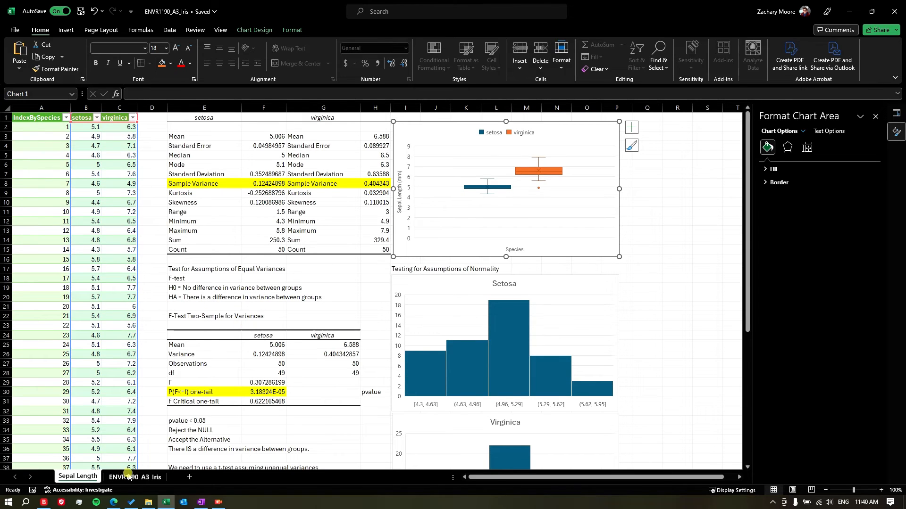
Step: Open the Sepal Length table's query in the Power Query Editor and duplicate it
left_click(104, 269)
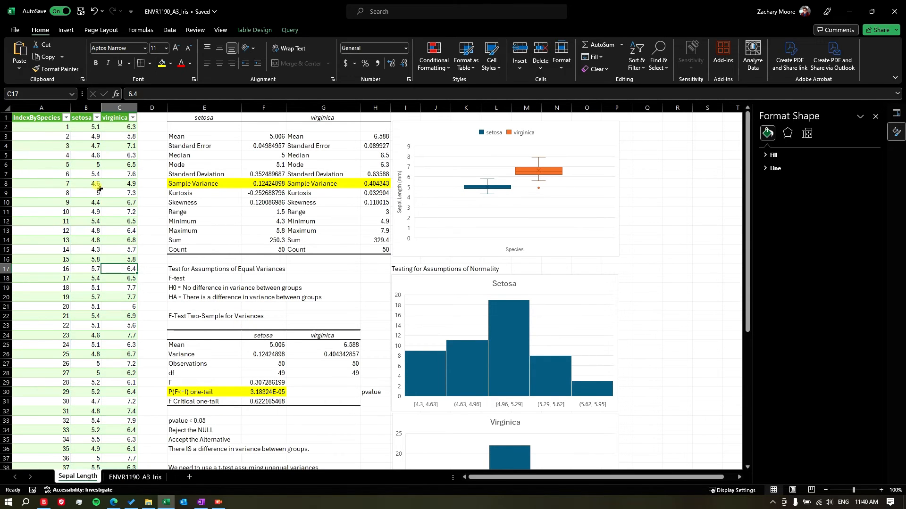
left_click(90, 127)
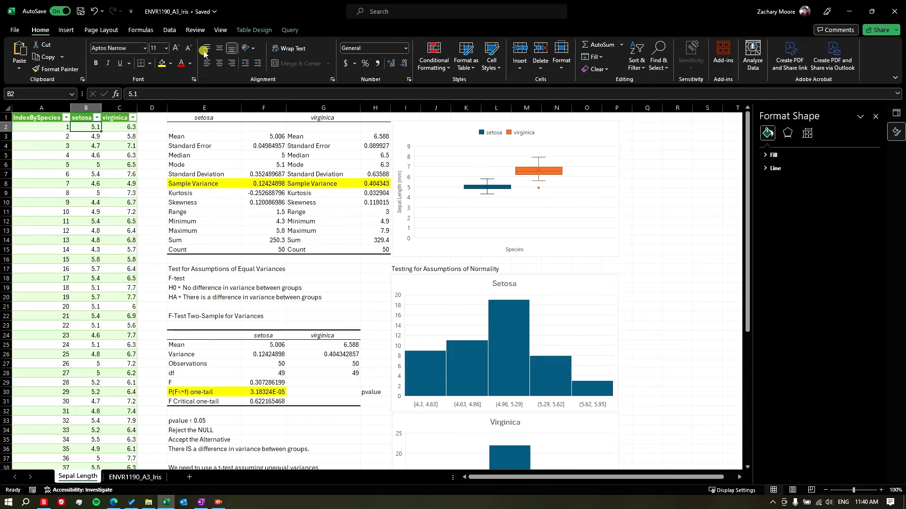
left_click(290, 31)
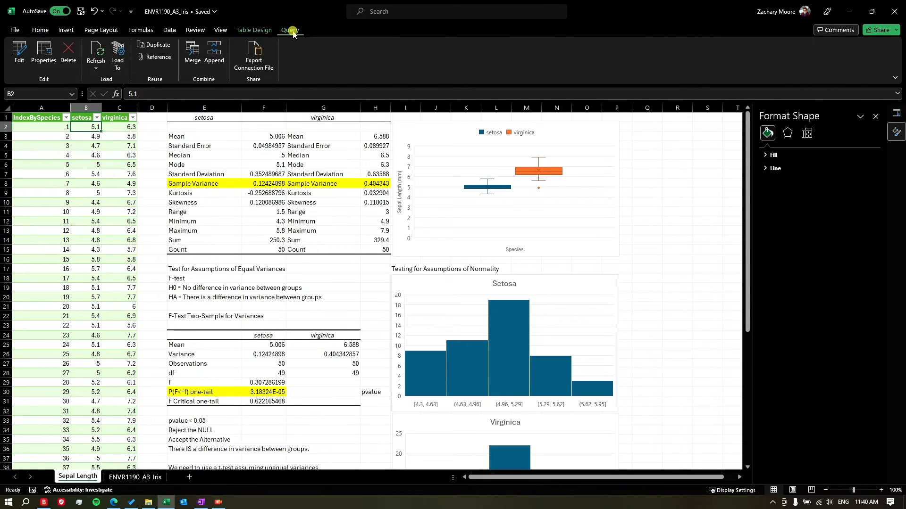
left_click(19, 53)
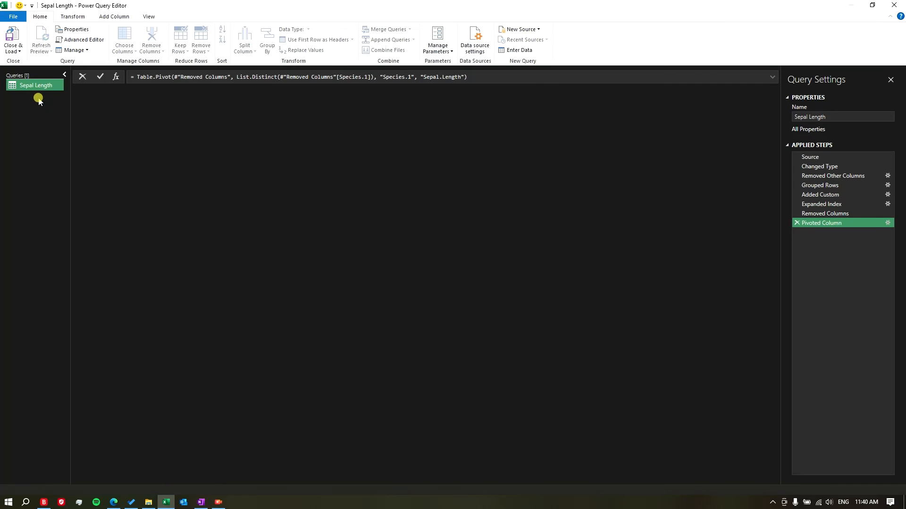
right_click(42, 89)
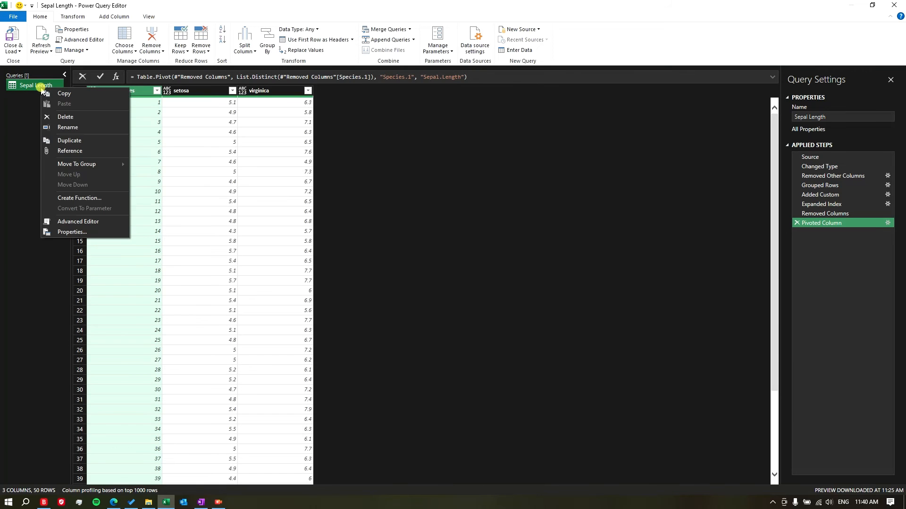
left_click(62, 138)
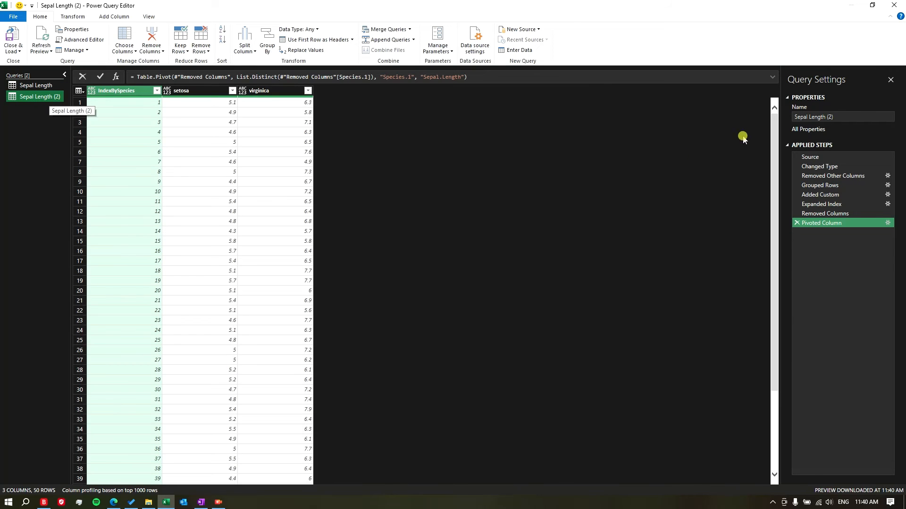
Step: Rename the duplicated query as "Petal Width"
left_click(842, 116)
left_click_drag(833, 116, 810, 117)
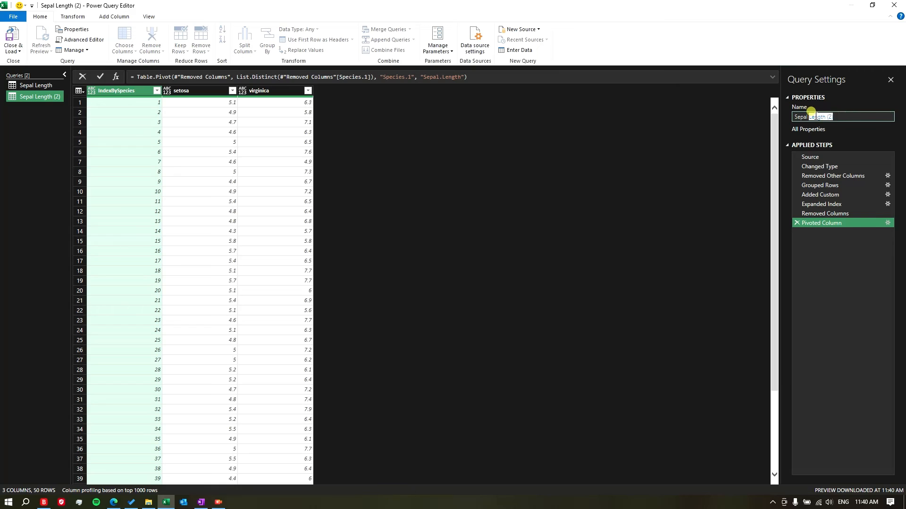
key("BackSpace")
left_click(845, 178)
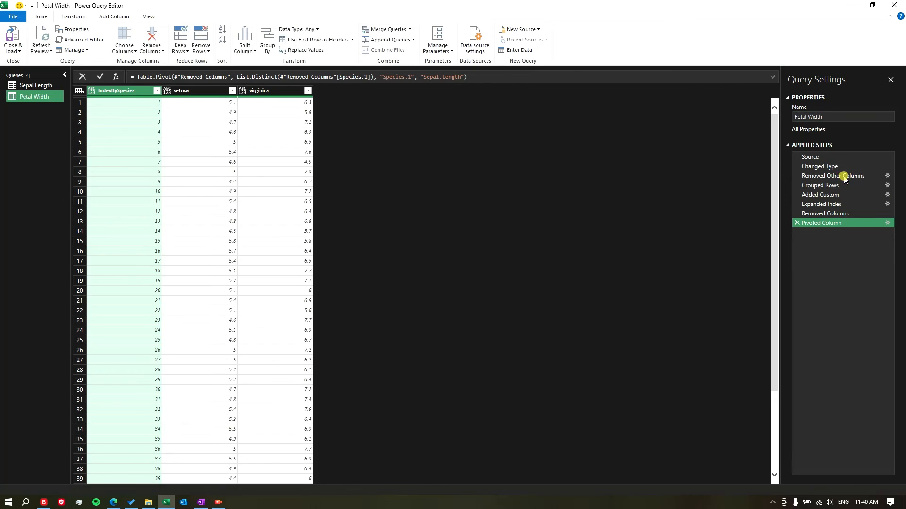
Step: Edit the Petal Width query's Removed Other Columns step to keep Petal.Width instead of Sepal.Length, alongside Species
left_click(844, 179)
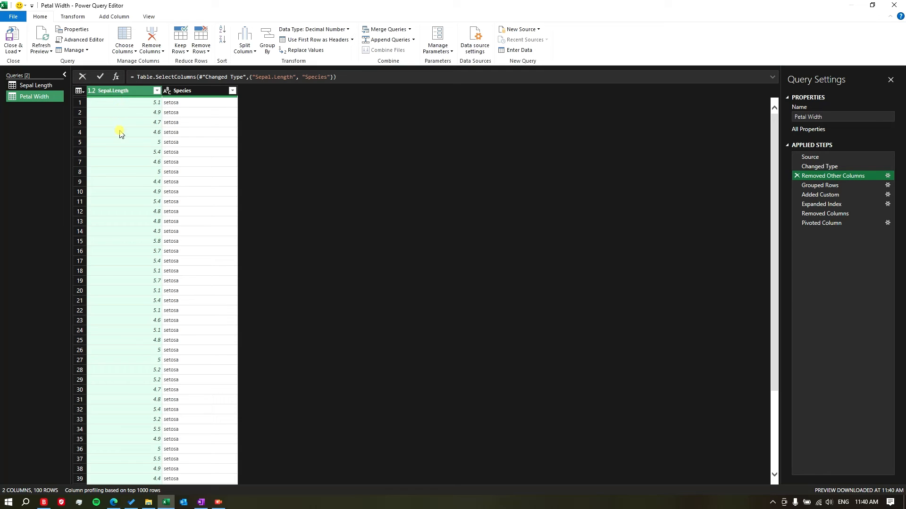
left_click(887, 176)
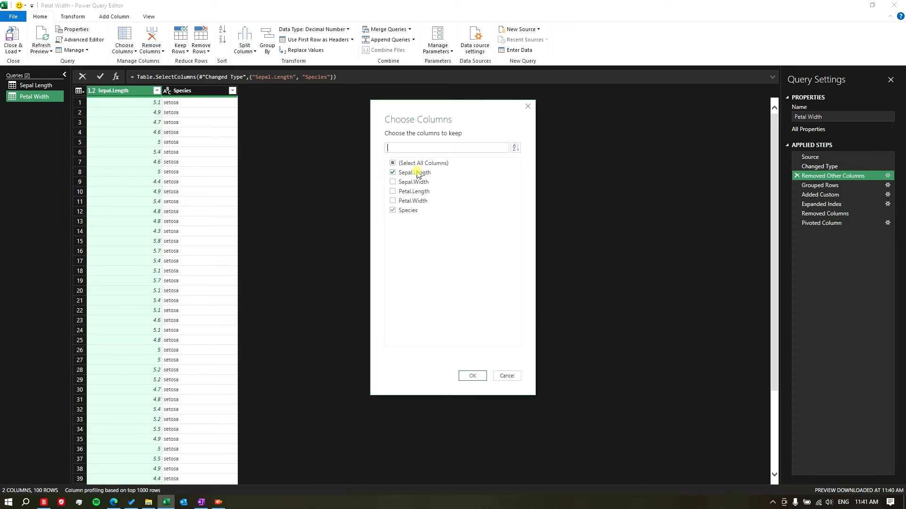
left_click(392, 173)
left_click(393, 203)
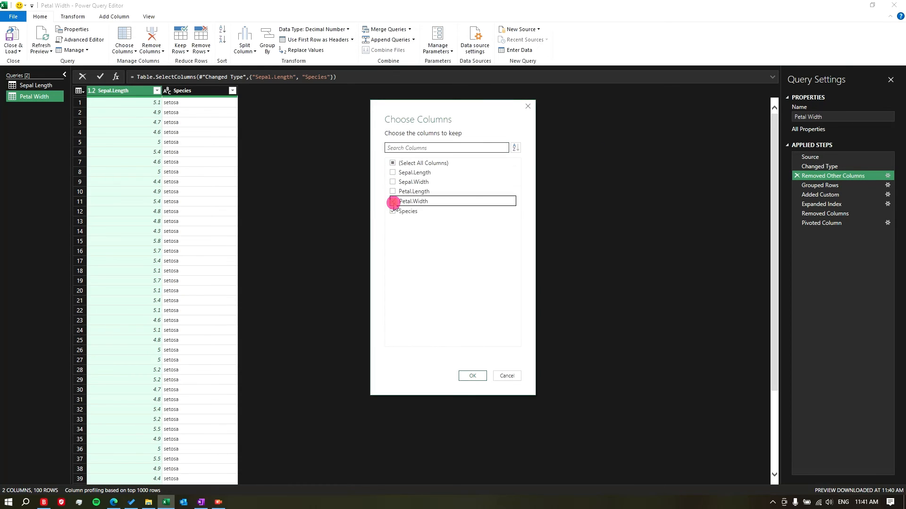
left_click(473, 376)
left_click(472, 377)
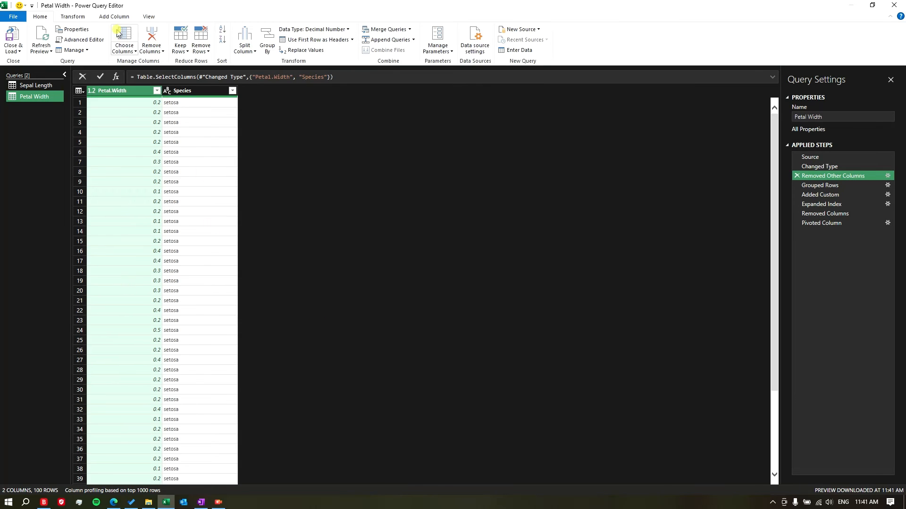
scroll(147, 259, "down", 10)
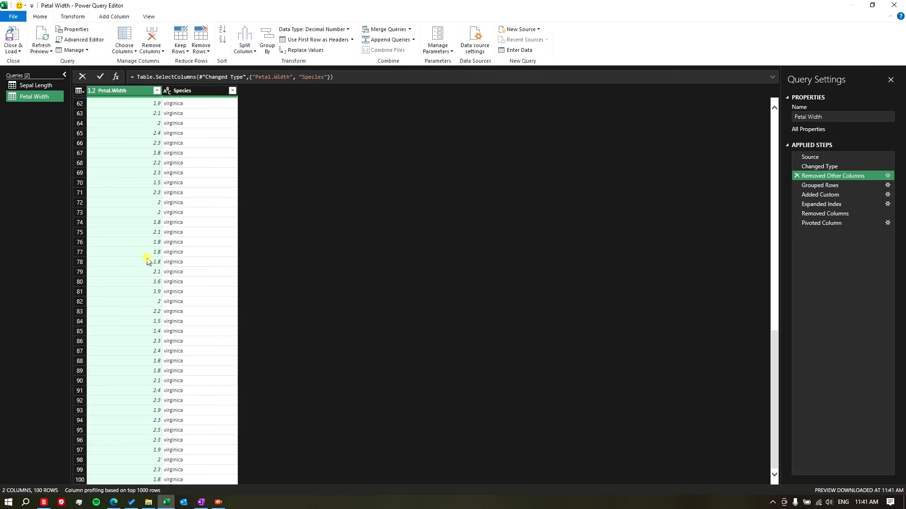
scroll(147, 259, "up", 10)
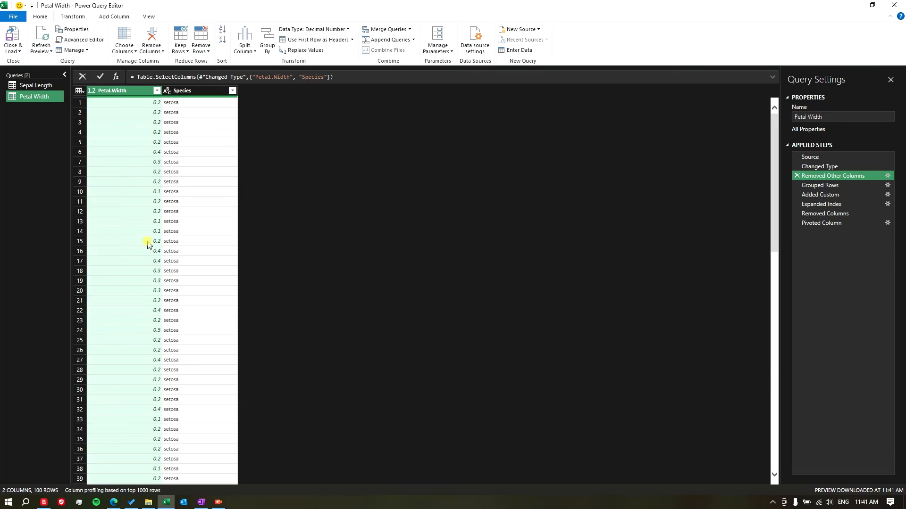
Step: Insert a step after Removed Other Columns that renames the Petal.Width column to Sepal.Length
left_click(832, 186)
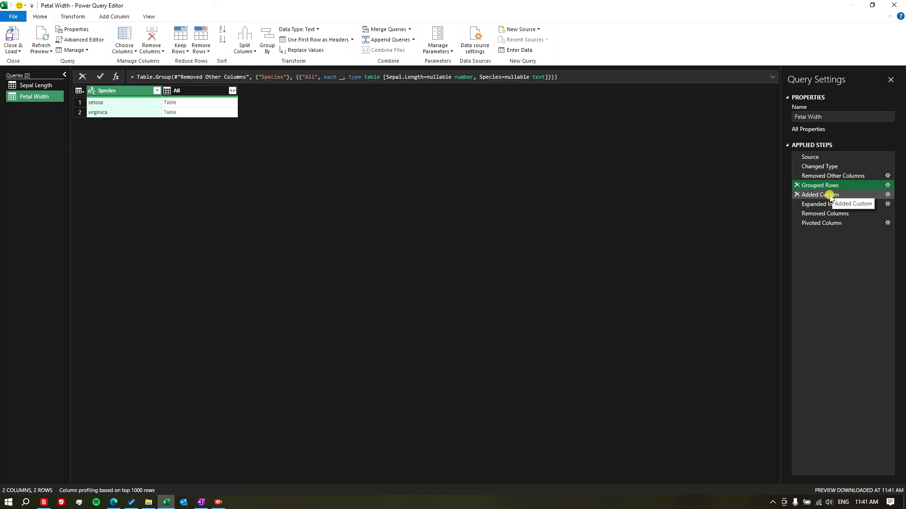
left_click(829, 196)
left_click(833, 205)
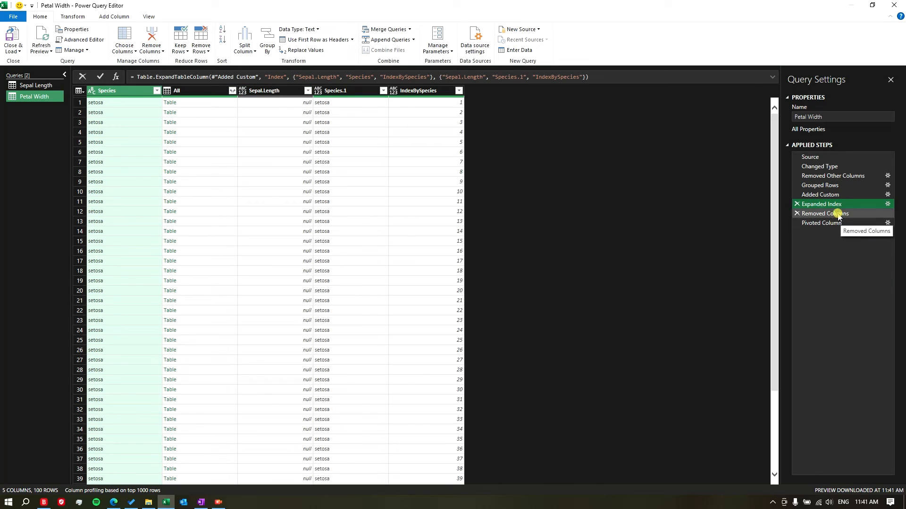
left_click(830, 176)
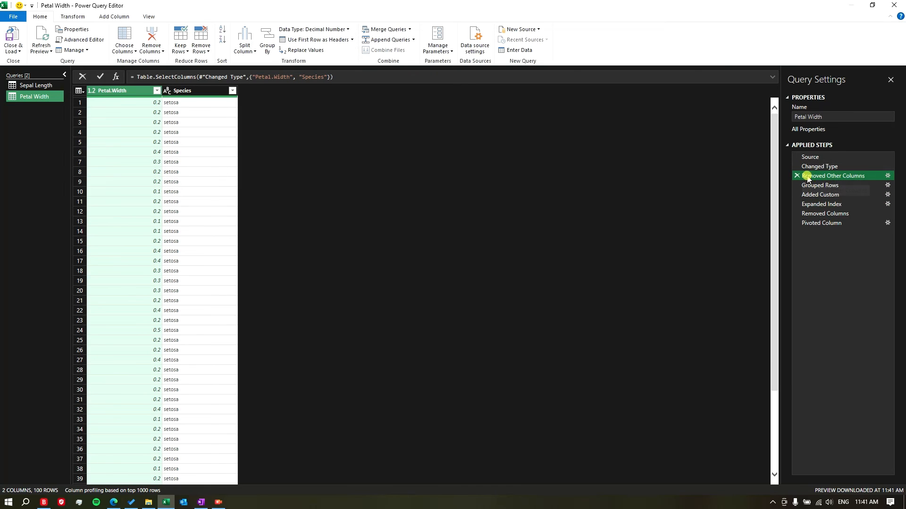
double_click(117, 92)
type("Sep")
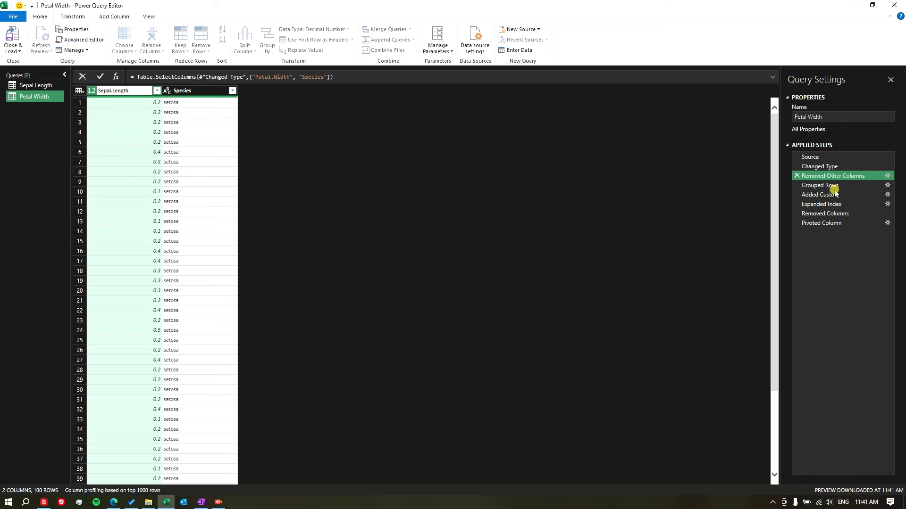
left_click(544, 213)
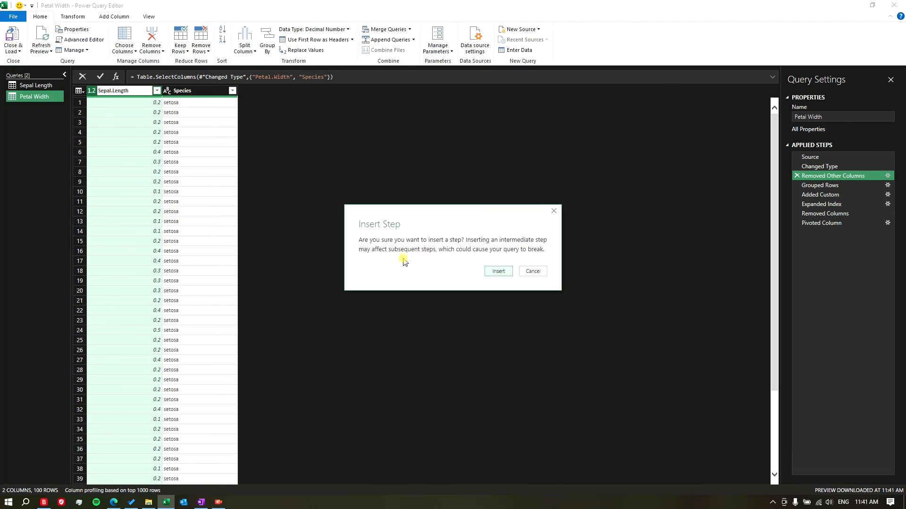
left_click(497, 272)
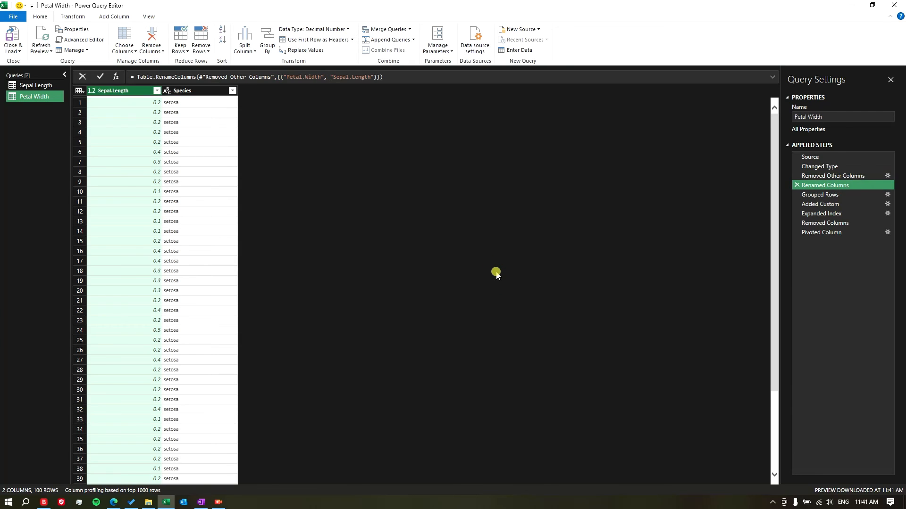
Step: Check the Petal Width query's Pivoted Column result and load the query into the workbook on its own sheet
left_click(824, 232)
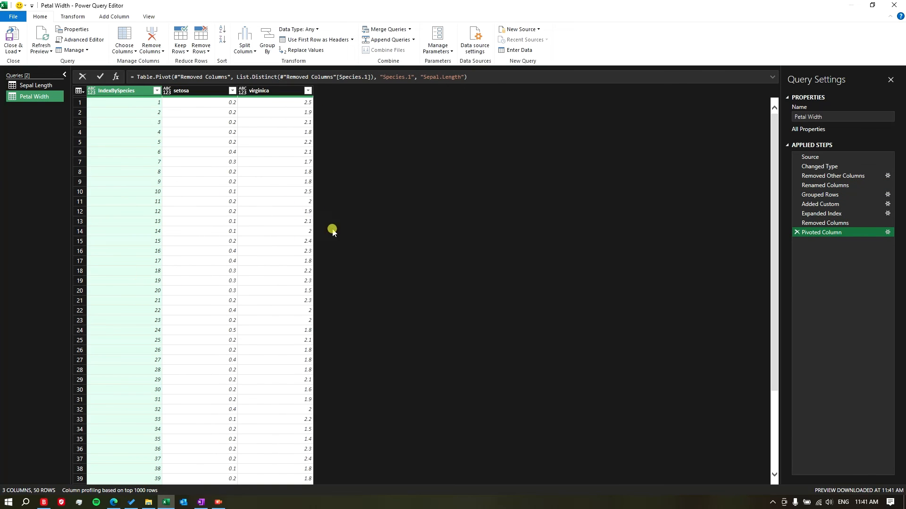
scroll(236, 262, "down", 4)
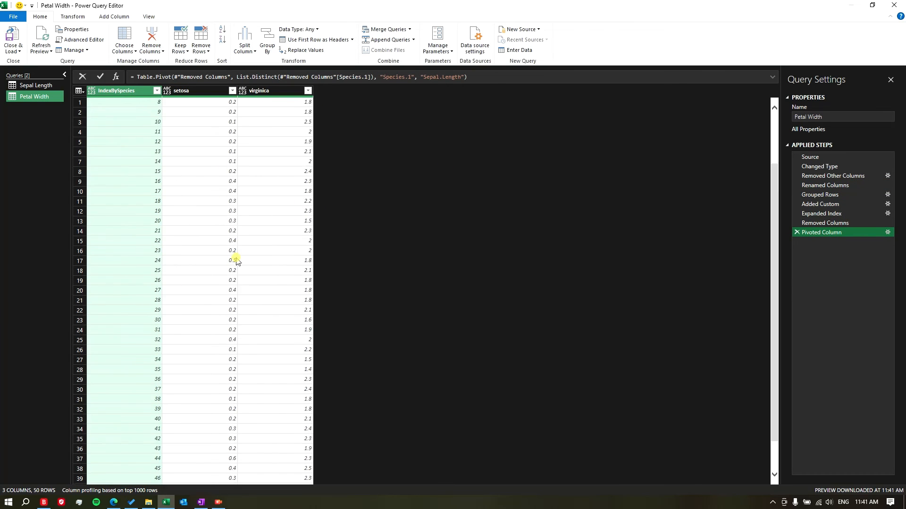
scroll(236, 262, "up", 4)
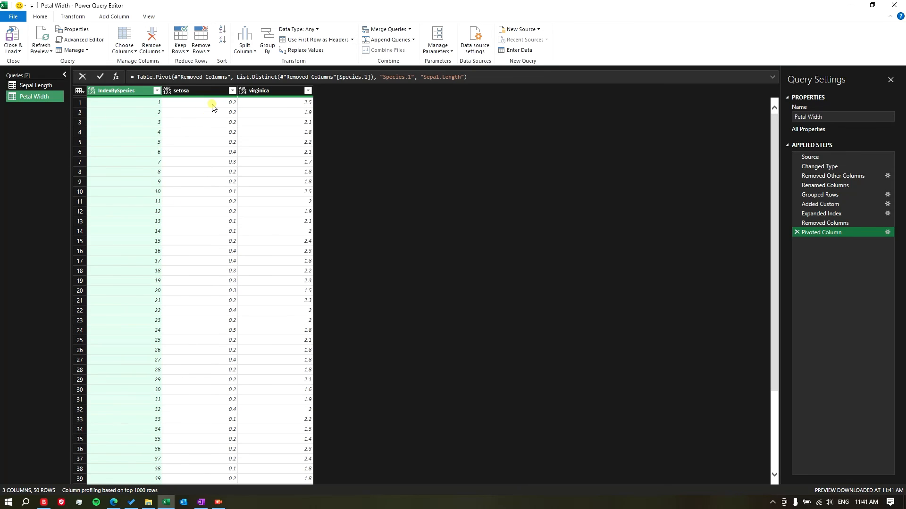
left_click(11, 37)
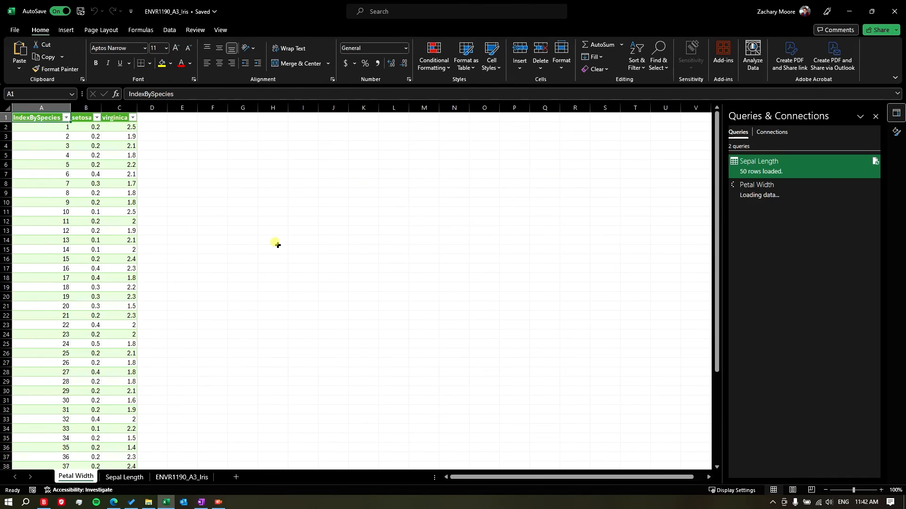
scroll(96, 202, "down", 12)
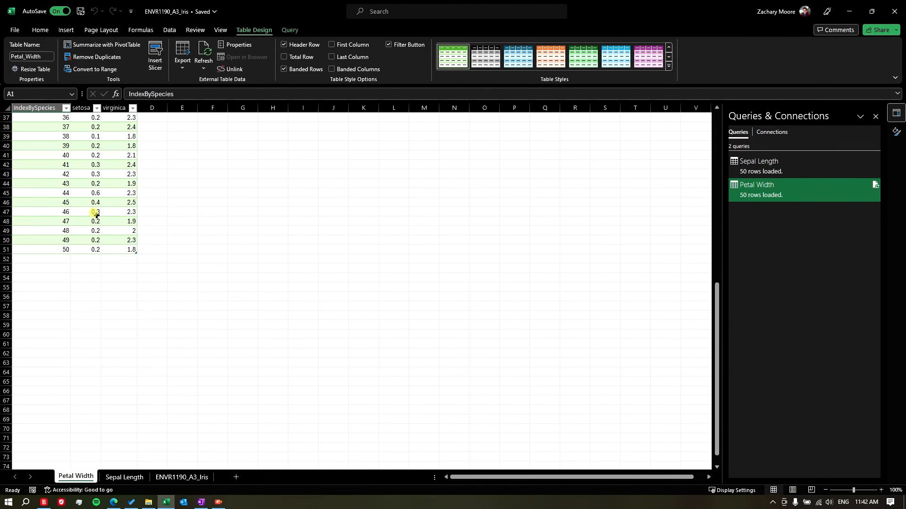
scroll(96, 200, "up", 12)
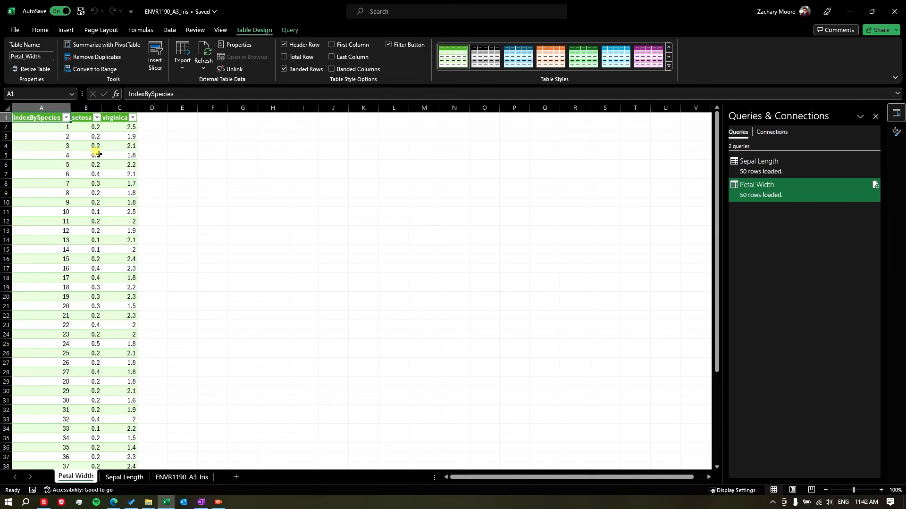
left_click(187, 116)
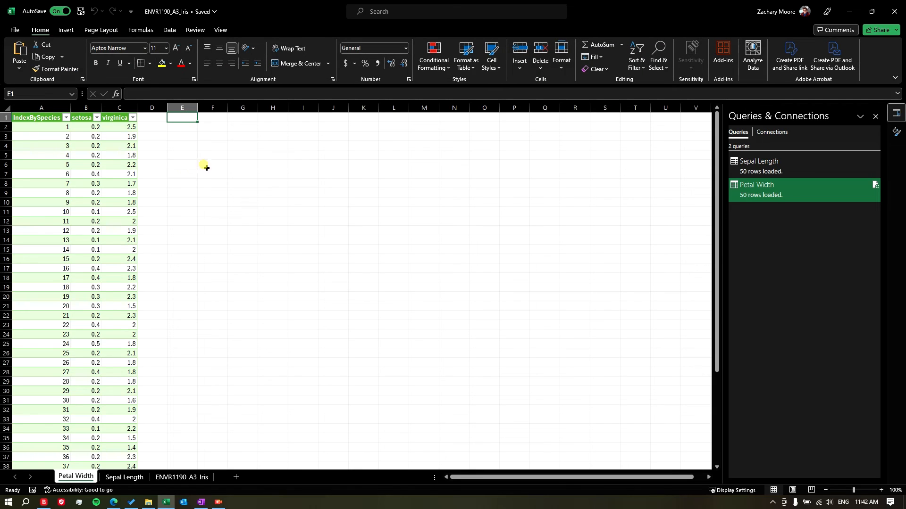
left_click(332, 116)
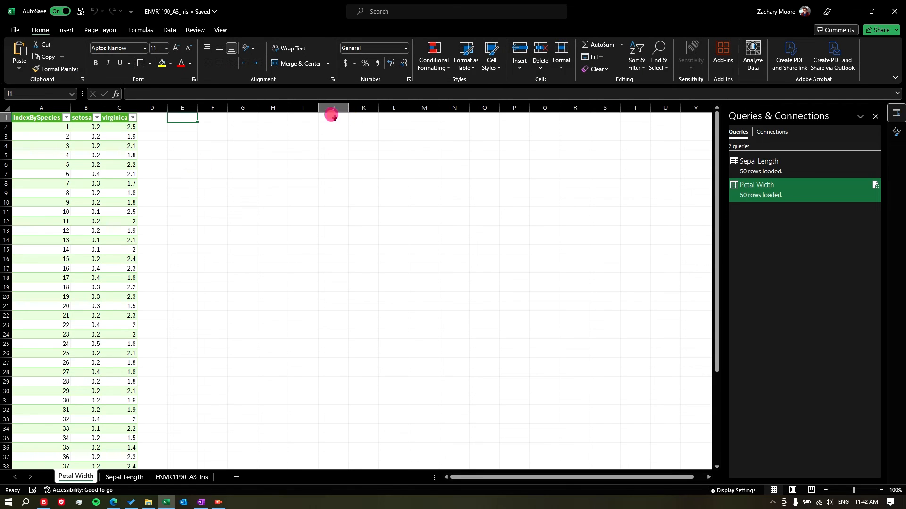
left_click(170, 249)
left_click(333, 249)
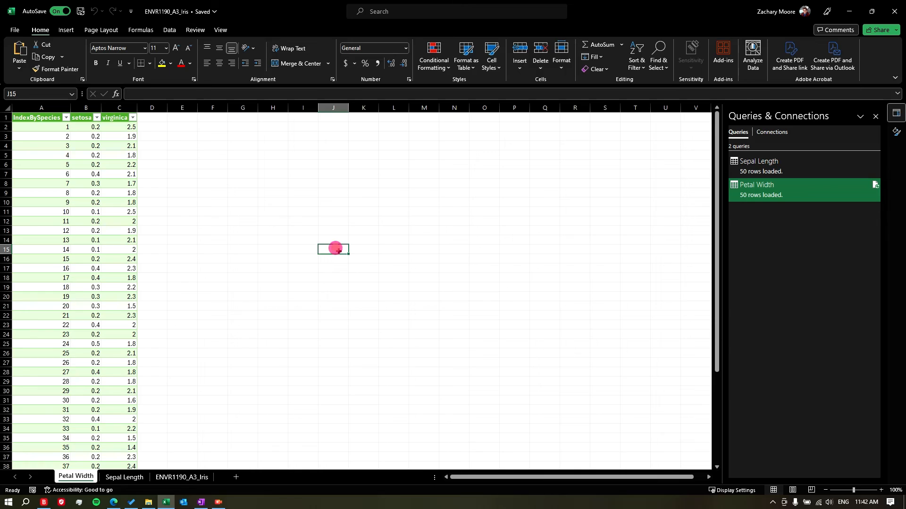
left_click(181, 388)
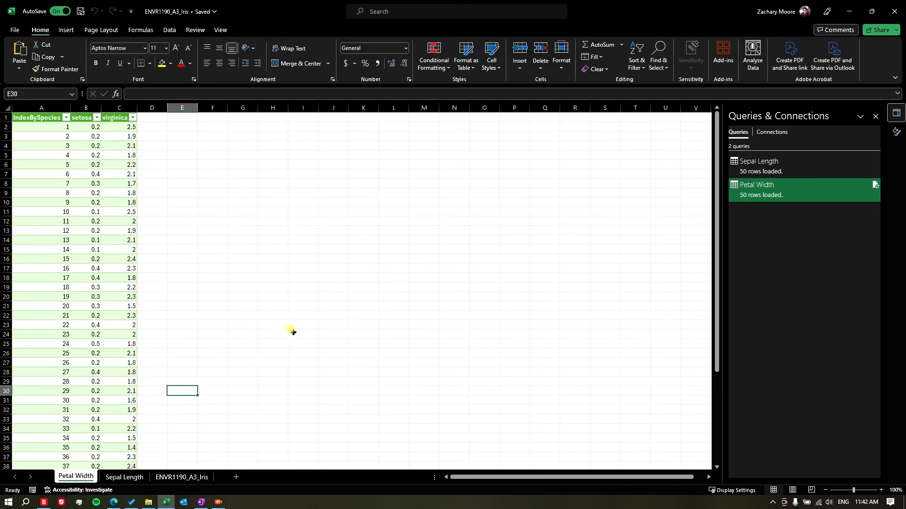
Step: Insert a histogram of the setosa values in B2:B51 on the Petal Width sheet and place it at about K2:R16
left_click(89, 126)
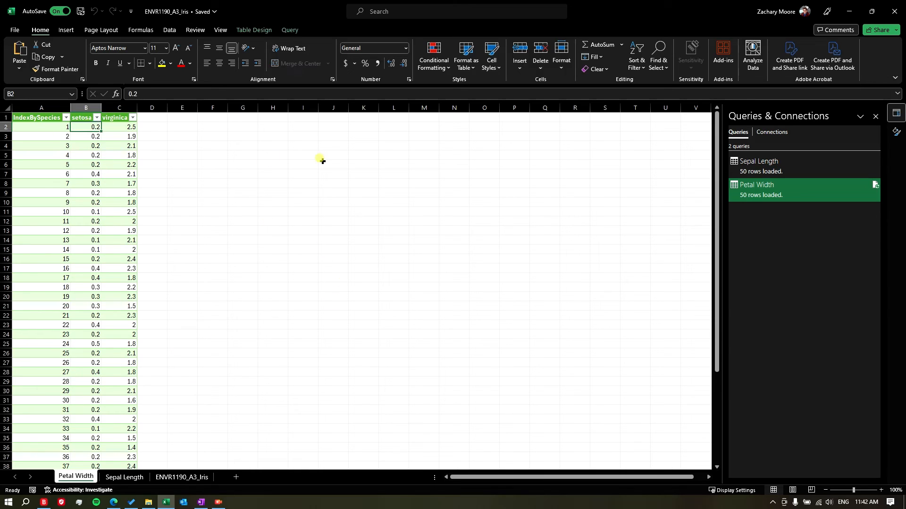
key("ctrl+shift+Down")
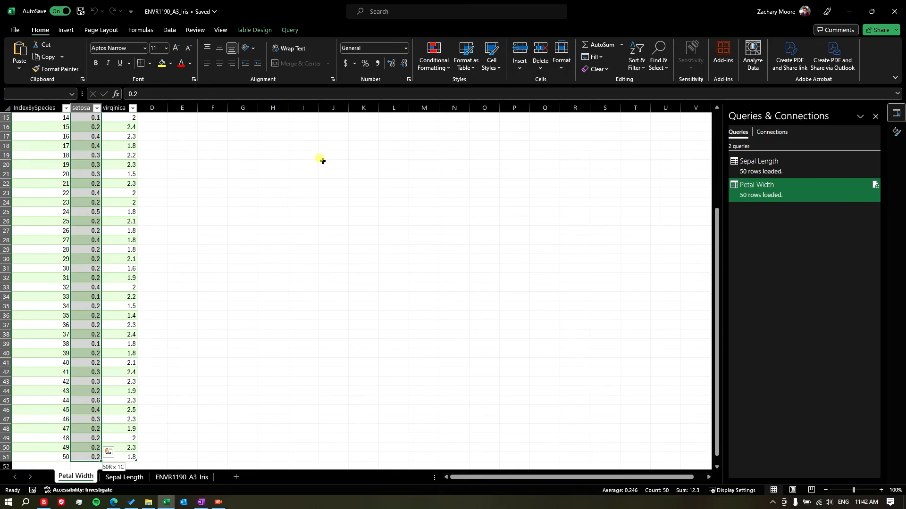
left_click(67, 29)
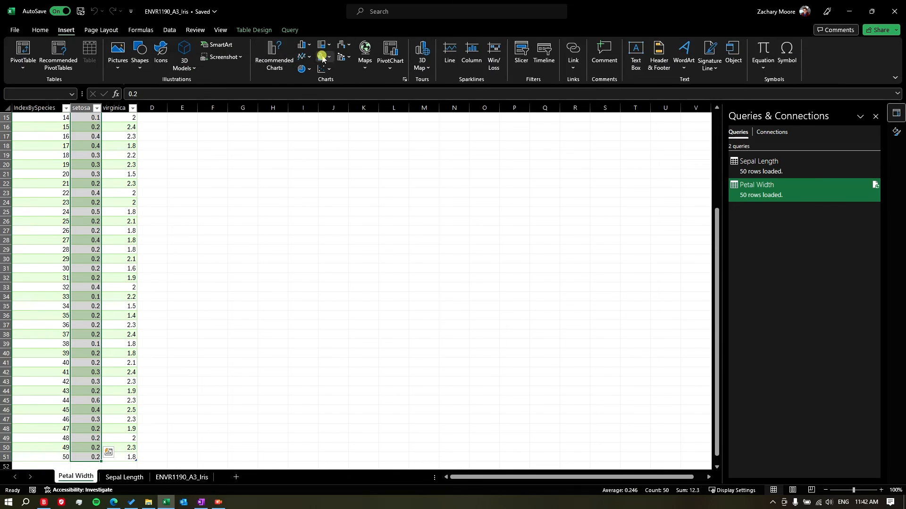
left_click(301, 57)
left_click(325, 87)
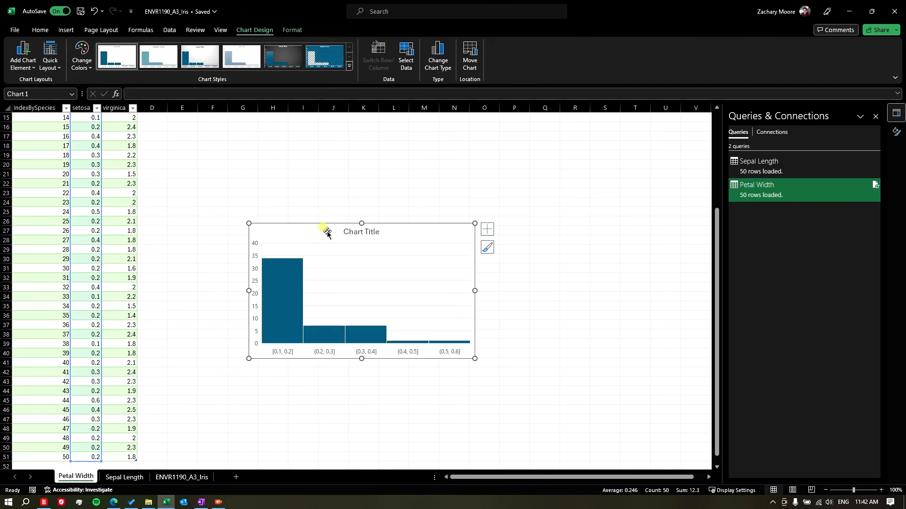
scroll(288, 283, "up", 5)
left_click_drag(269, 359, 340, 141)
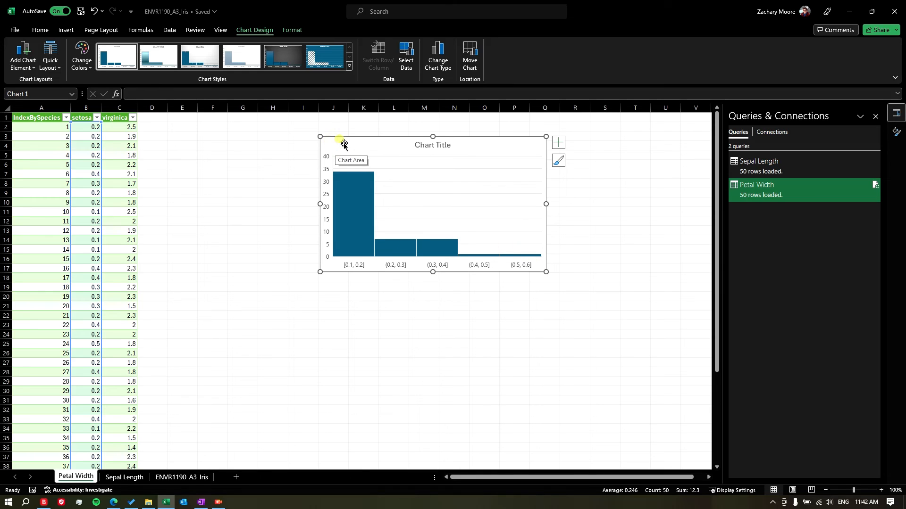
mouse_move(344, 143)
left_mouse_down()
mouse_move(349, 132)
mouse_move(380, 129)
mouse_move(234, 140)
mouse_move(250, 125)
mouse_move(239, 129)
mouse_move(354, 126)
left_mouse_up()
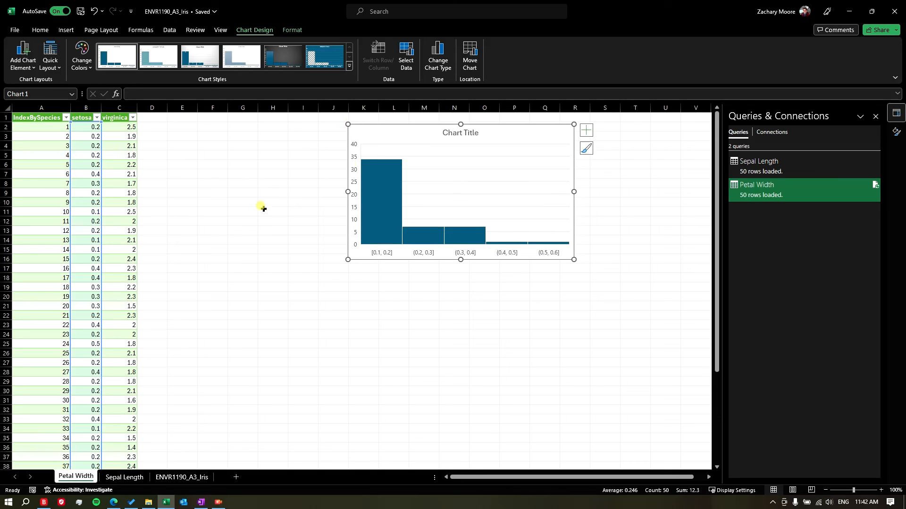
mouse_move(367, 162)
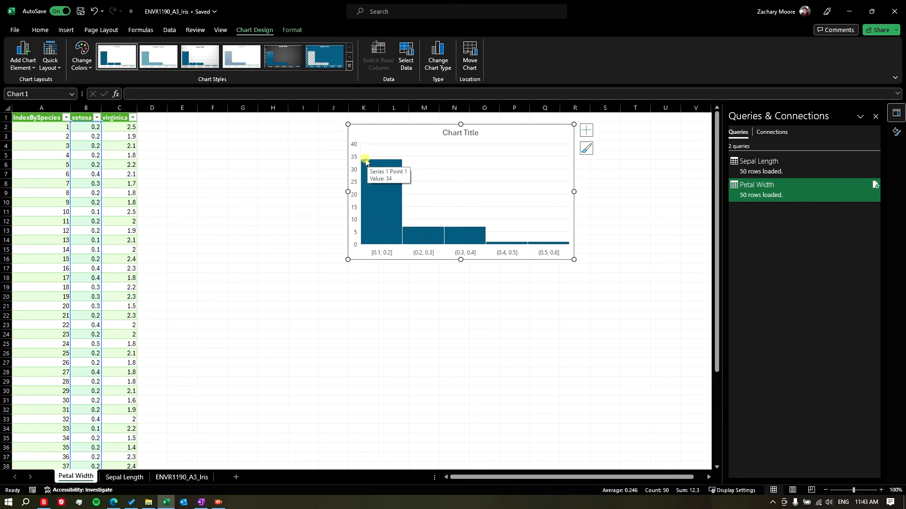
Step: Copy the setosa Petal.Length values in C2:C51 from the ENVR1190_A3_Iris sheet
left_click(175, 477)
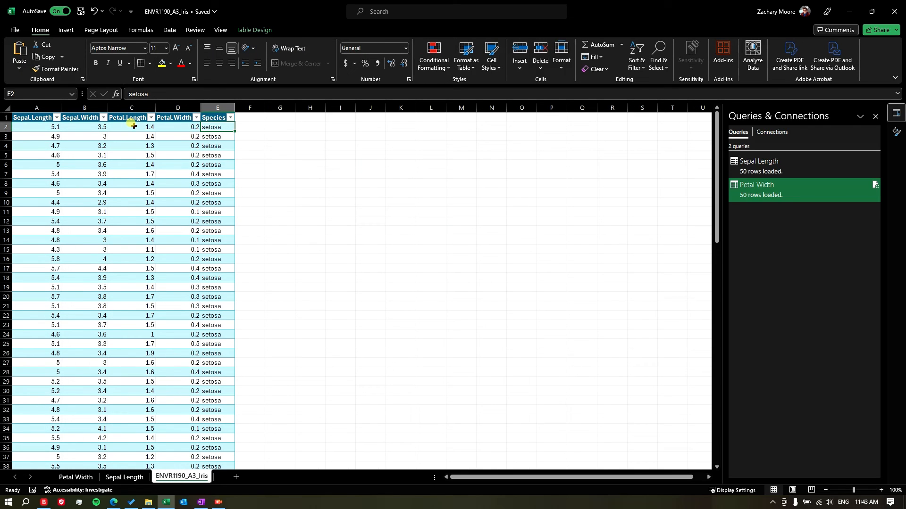
left_click(133, 125)
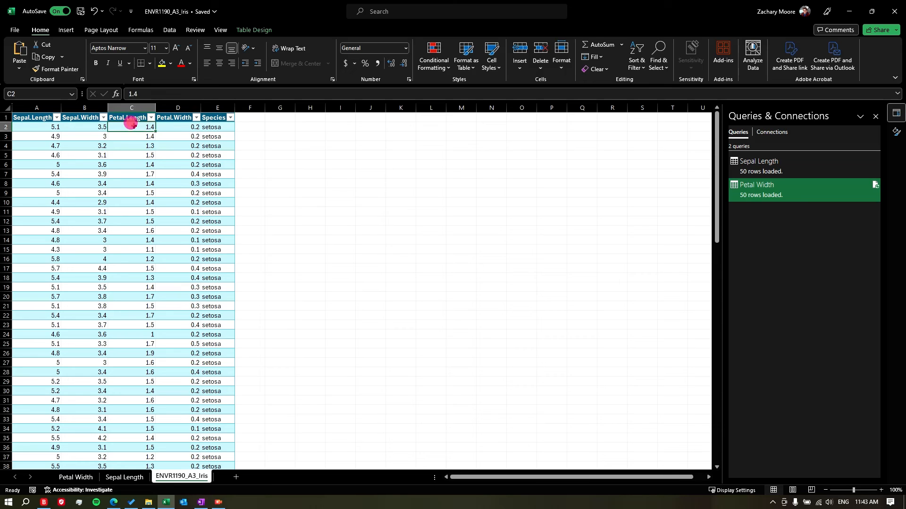
left_click_drag(133, 125, 128, 379)
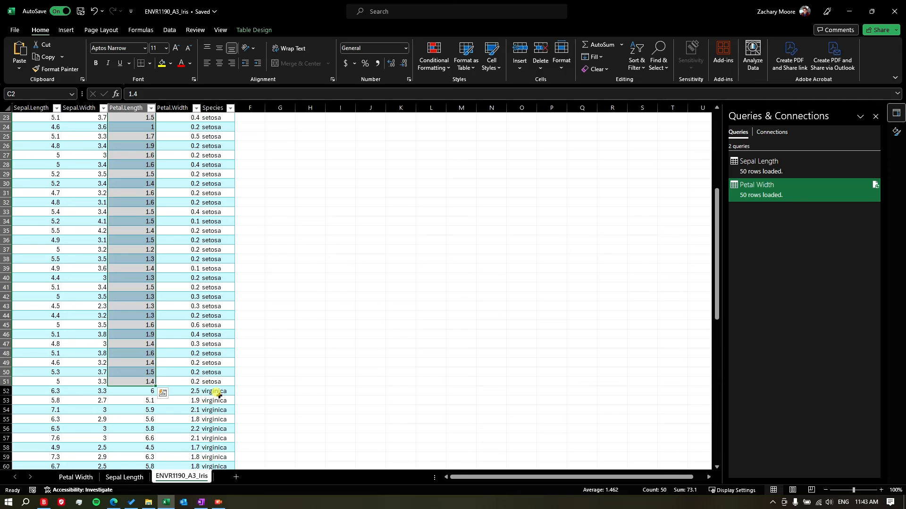
key("ctrl+c")
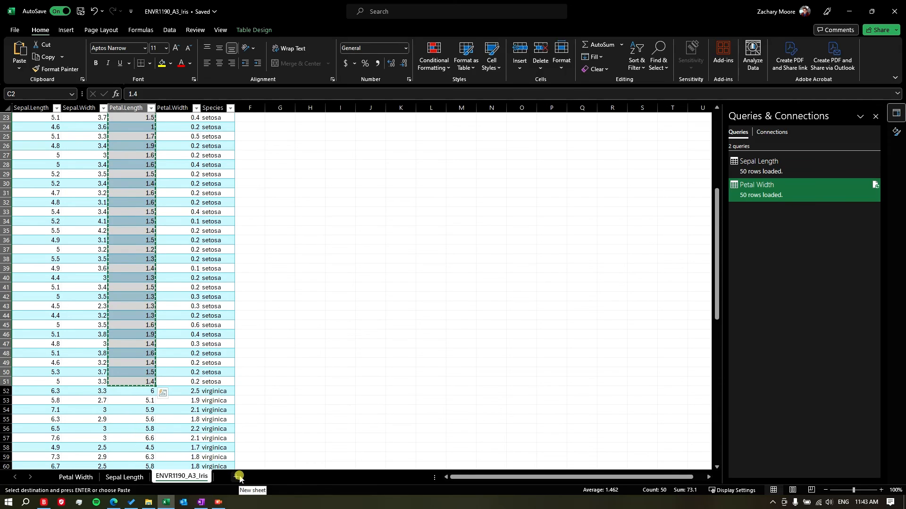
scroll(237, 425, "up", 7)
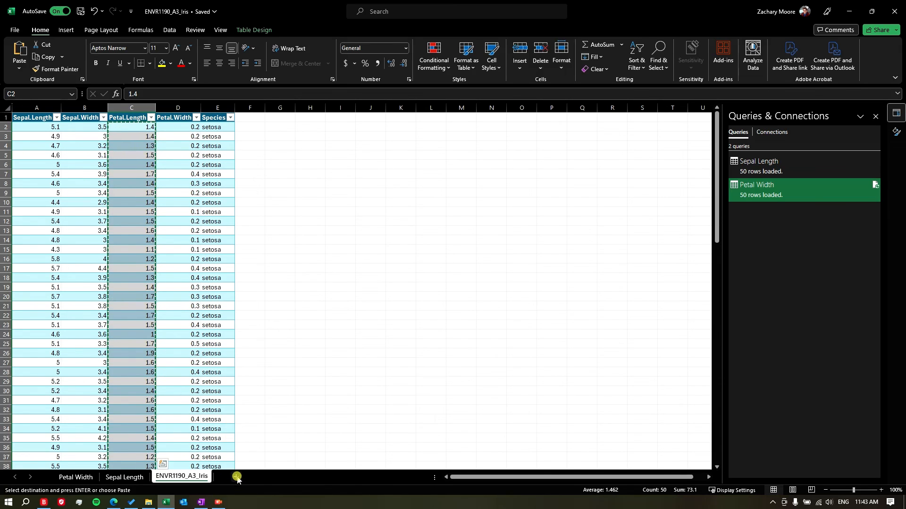
Step: Add a new worksheet after ENVR1190_A3_Iris and name it Petal Length
left_click(237, 477)
double_click(231, 478)
type("P")
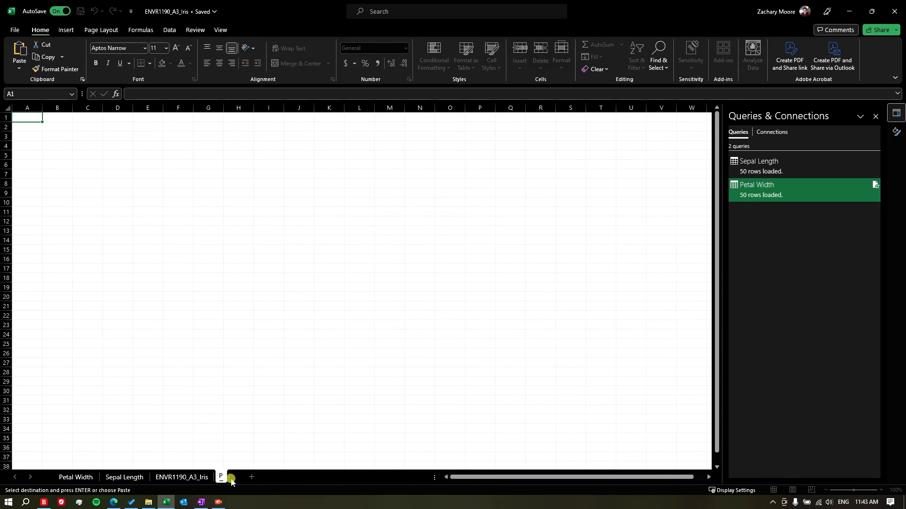
type("etal Length")
key("Return")
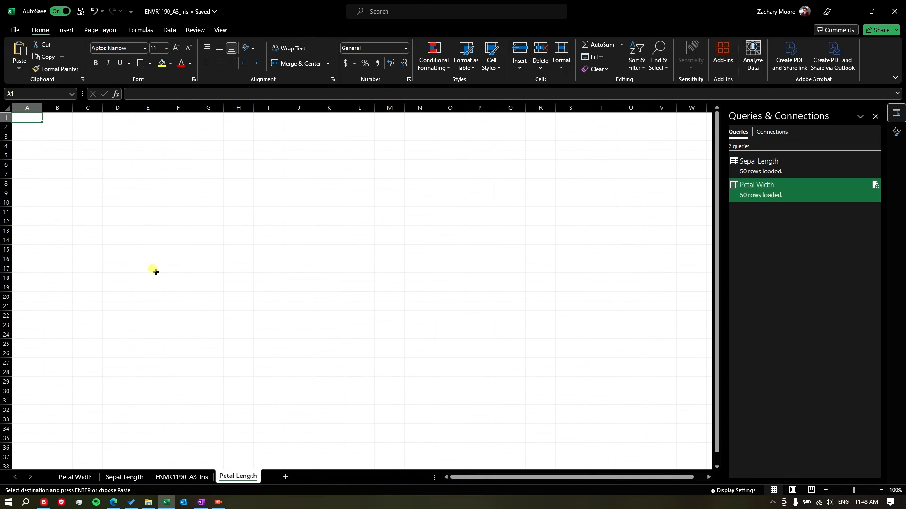
Step: Paste the copied setosa values into column A of the Petal Length sheet, starting at A2
key("ctrl+v")
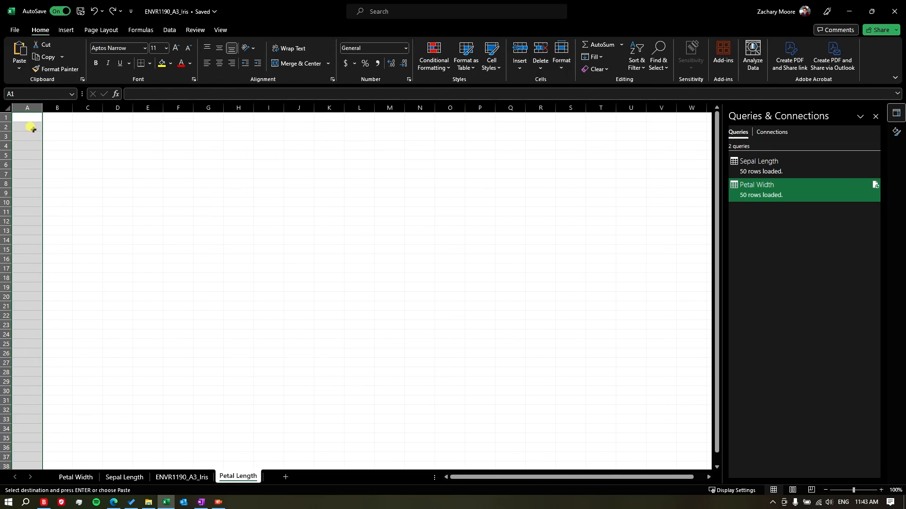
key("ctrl+z")
left_click(28, 127)
key("ctrl+v")
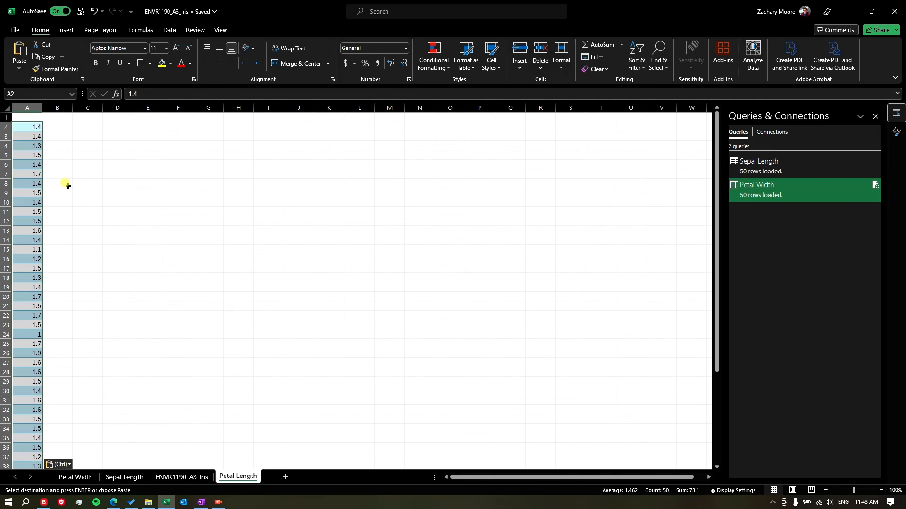
Step: Enter the column headers setosa in A1 and virginica in B1
left_click(32, 117)
type("steo")
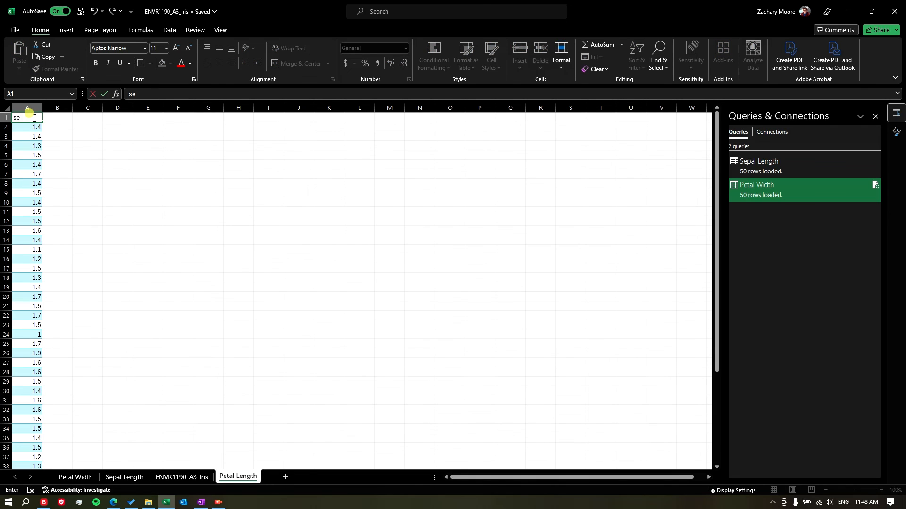
key("Tab")
type("v")
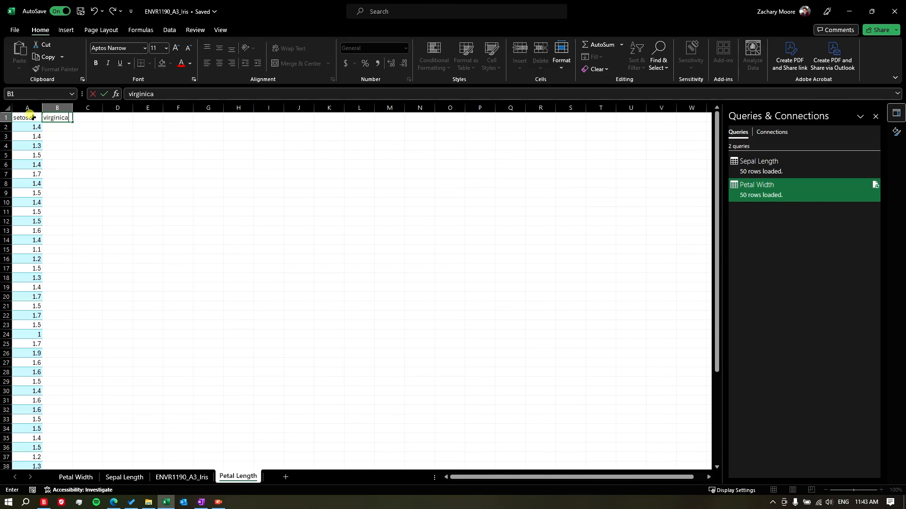
key("Return")
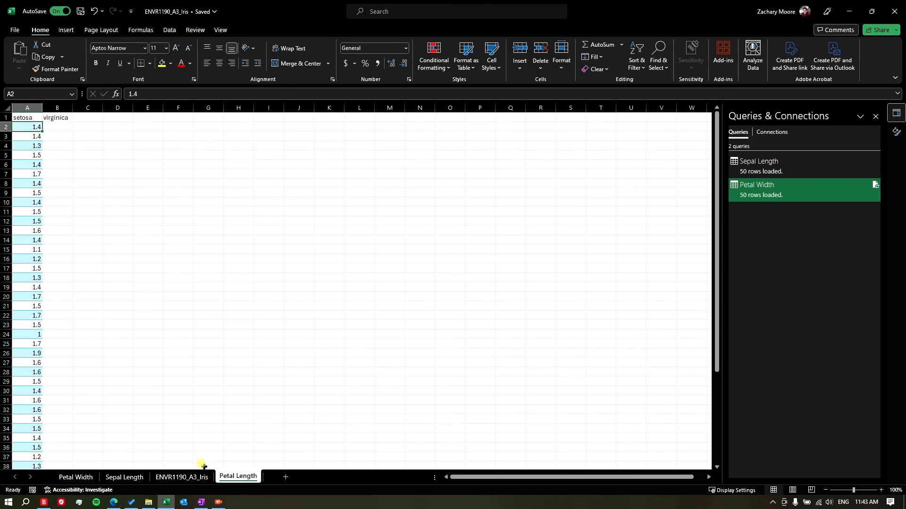
Step: Copy the virginica Petal.Length values in C52:C101 of the ENVR1190_A3_Iris sheet into the Petal Length sheet, starting at B2
left_click(165, 476)
scroll(155, 264, "down", 10)
scroll(161, 268, "up", 4)
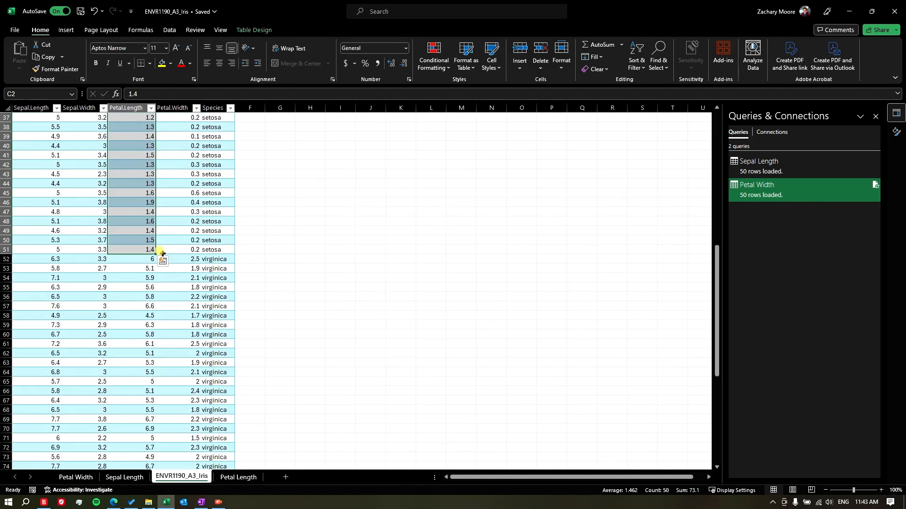
left_click(128, 258)
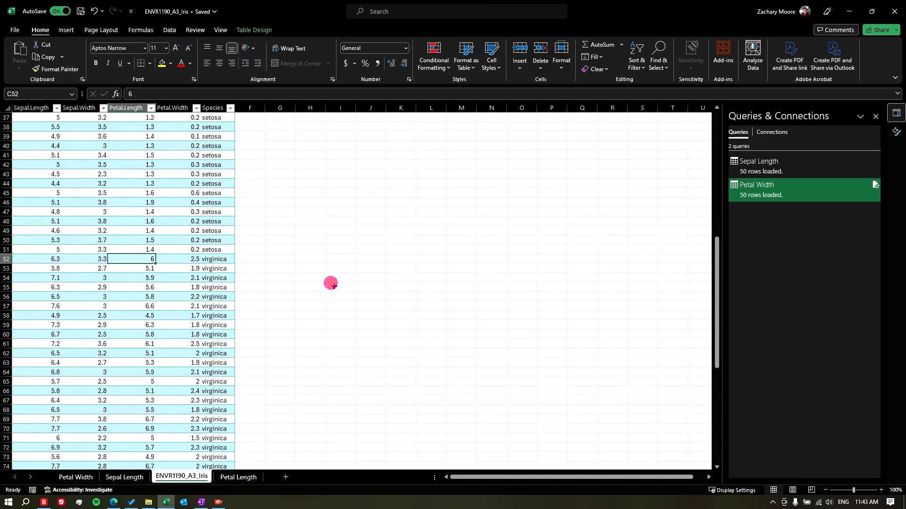
key("ctrl+shift+Down")
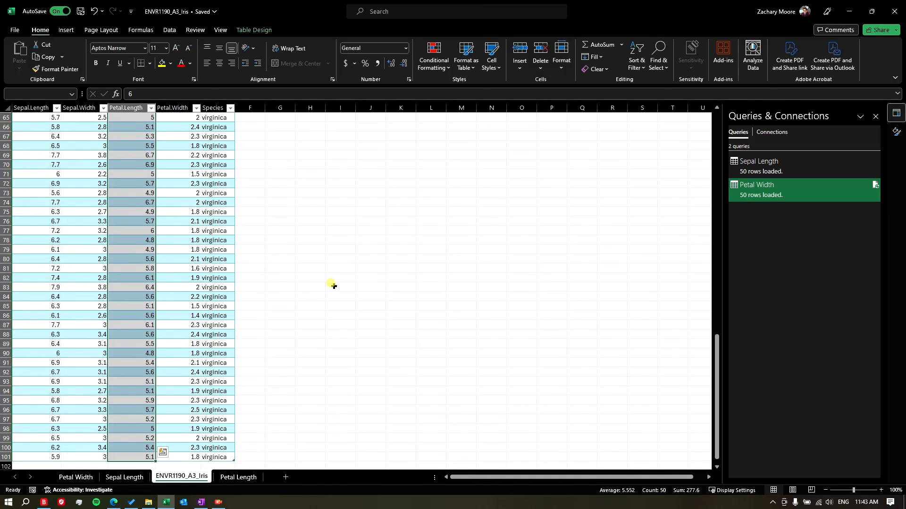
key("ctrl+c")
left_click(239, 477)
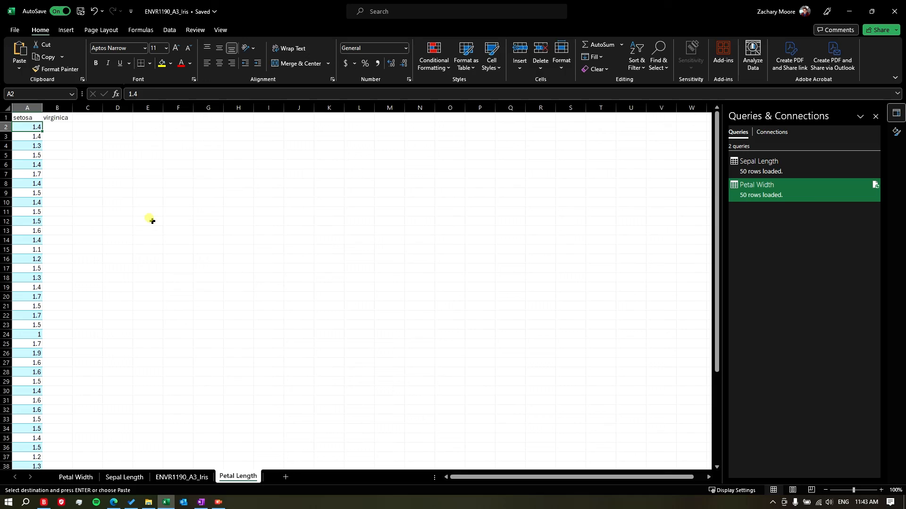
left_click(45, 125)
key("ctrl+v")
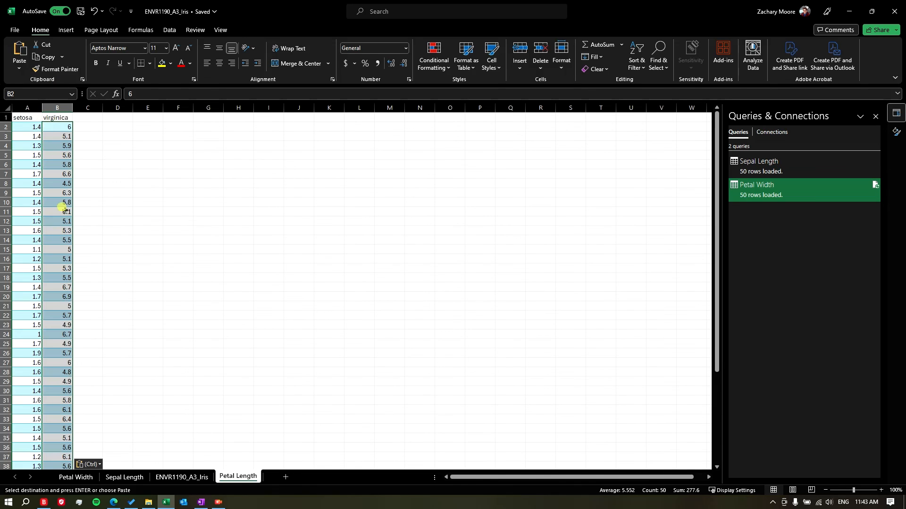
left_click(56, 183)
scroll(51, 255, "down", 8)
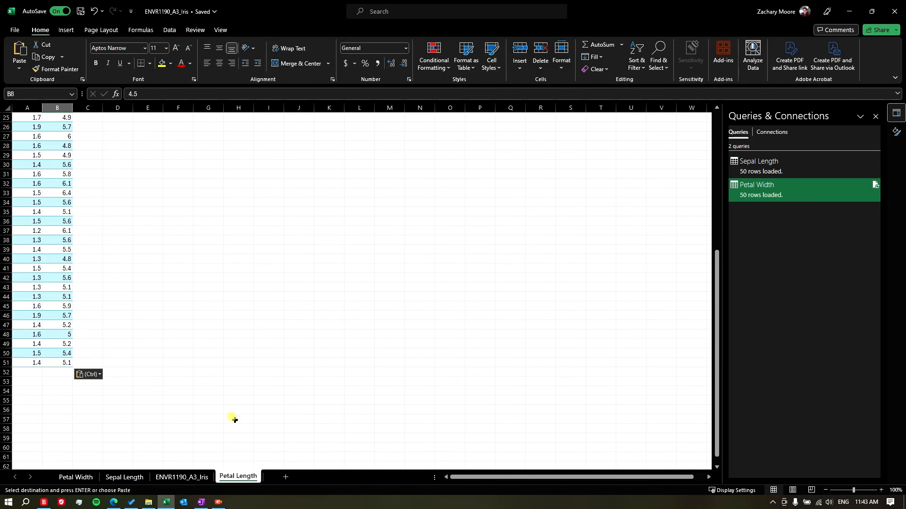
Step: Compare the Petal Length columns with the Sepal Length sheet, and move the Petal Length sheet directly before ENVR1190_A3_Iris
left_click(116, 480)
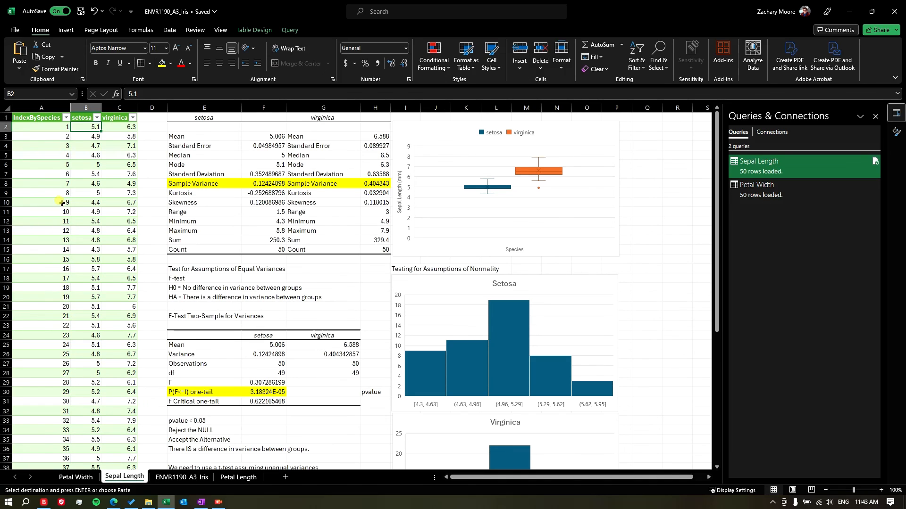
left_click(235, 478)
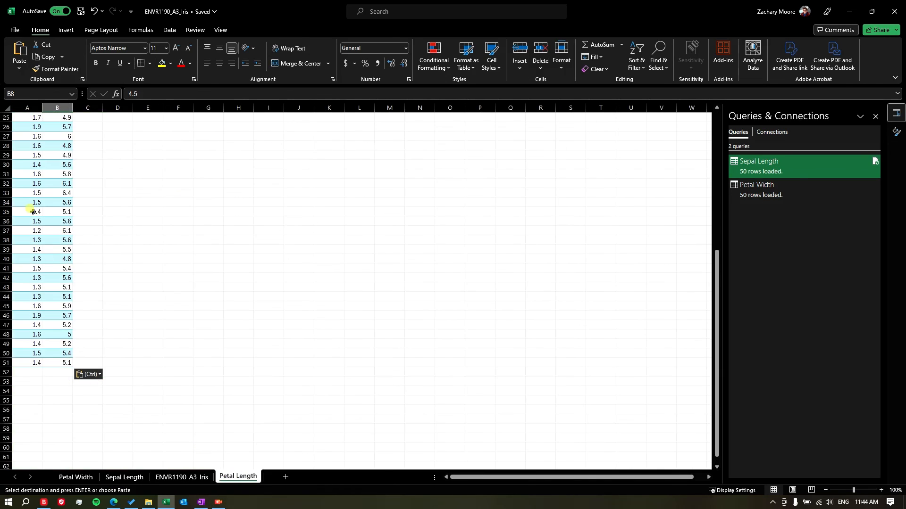
scroll(49, 289, "up", 8)
left_click(49, 124)
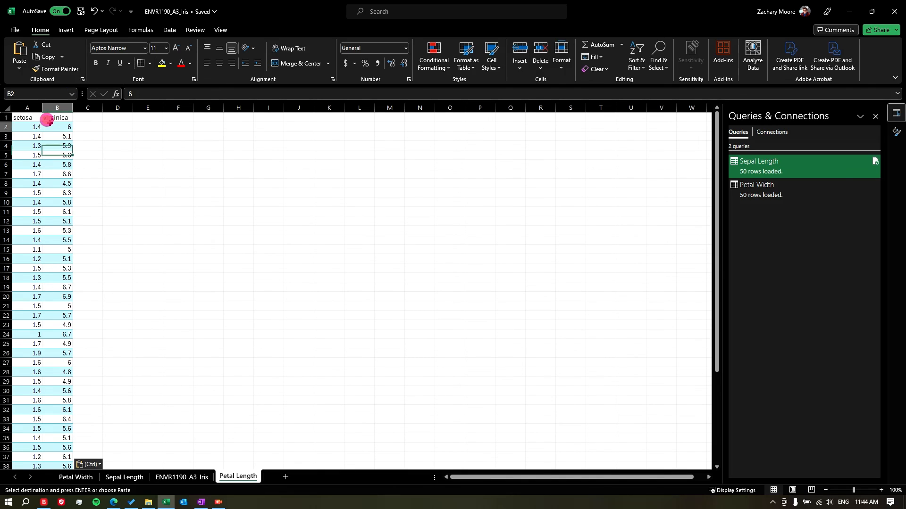
left_click(24, 118)
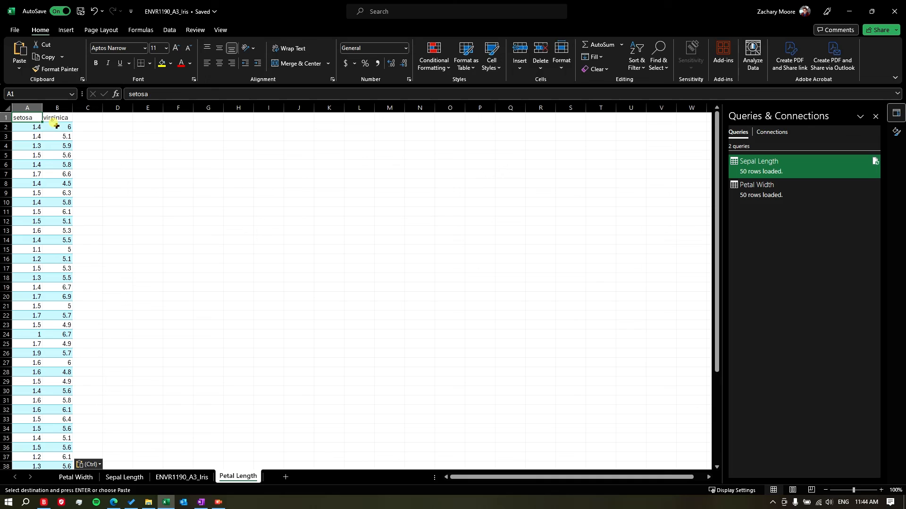
left_click_drag(240, 477, 172, 477)
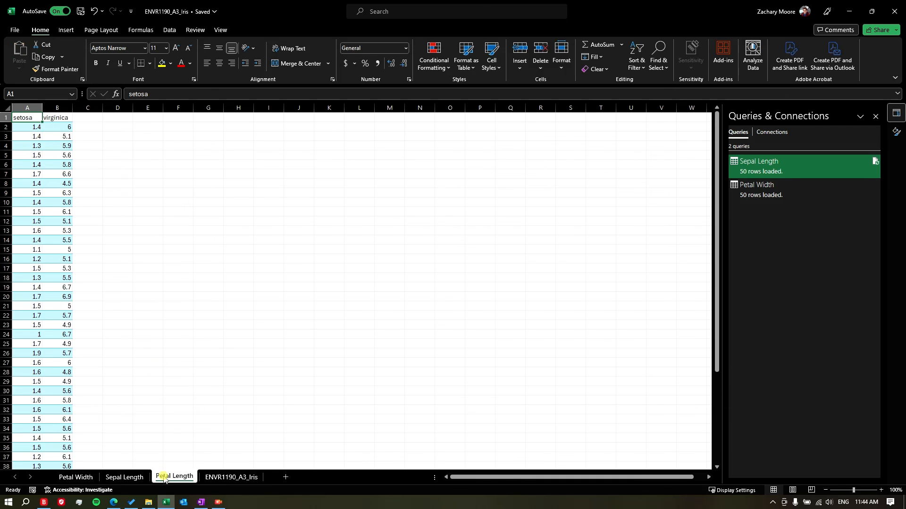
Step: Compare the Sepal Length query table and its query options with the source data and the manually pasted Petal Length columns
left_click(125, 476)
left_click(90, 174)
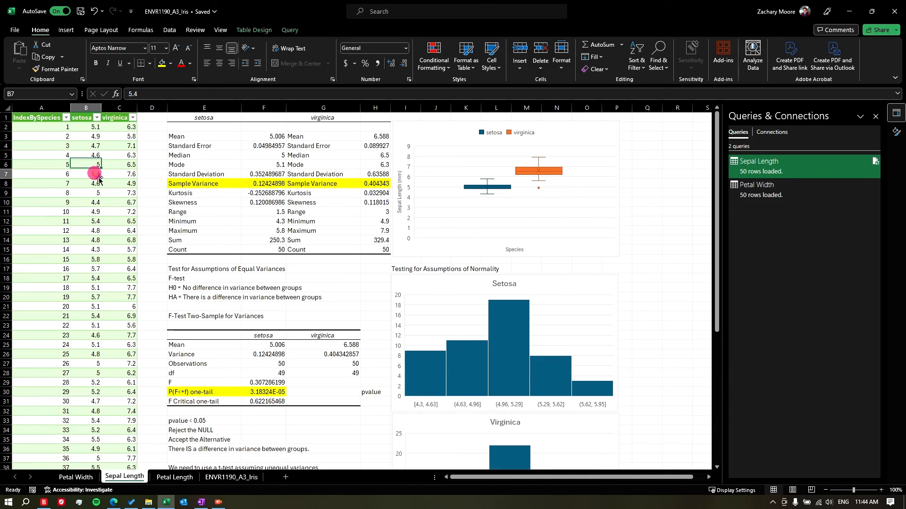
left_click(290, 29)
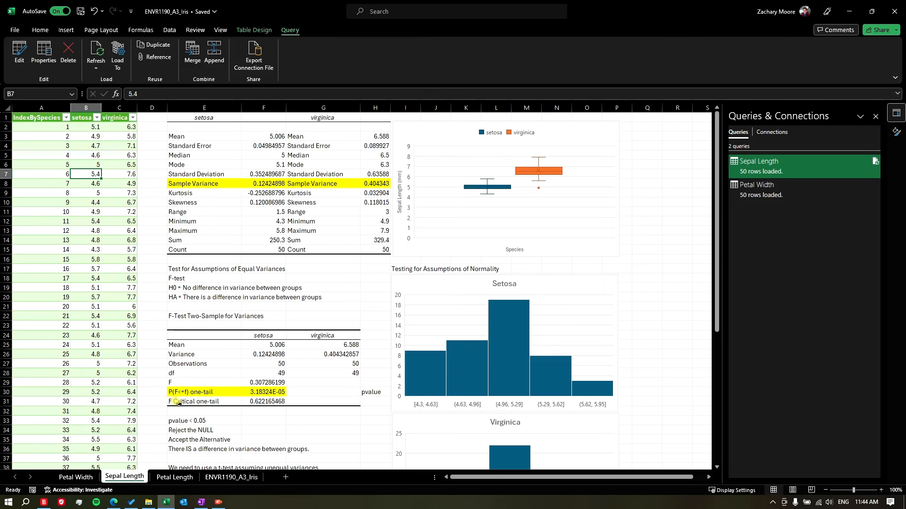
left_click(231, 477)
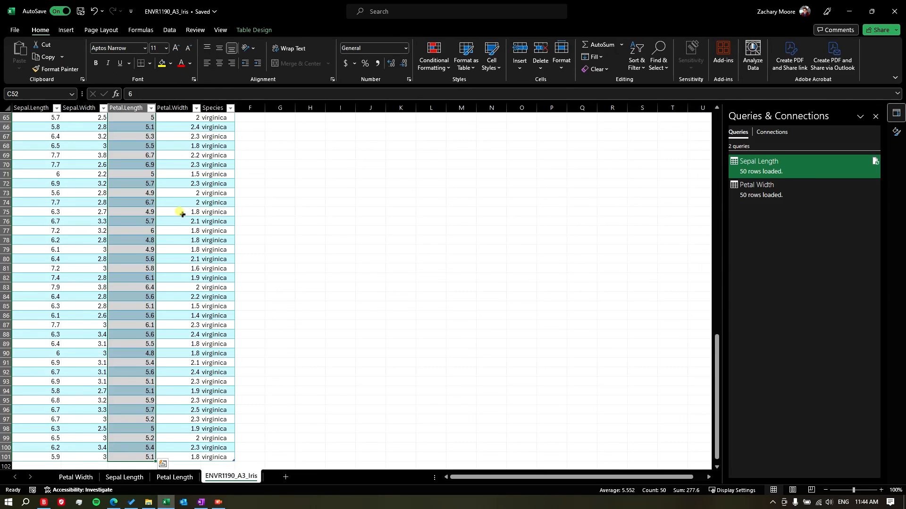
left_click(174, 476)
left_click(34, 126)
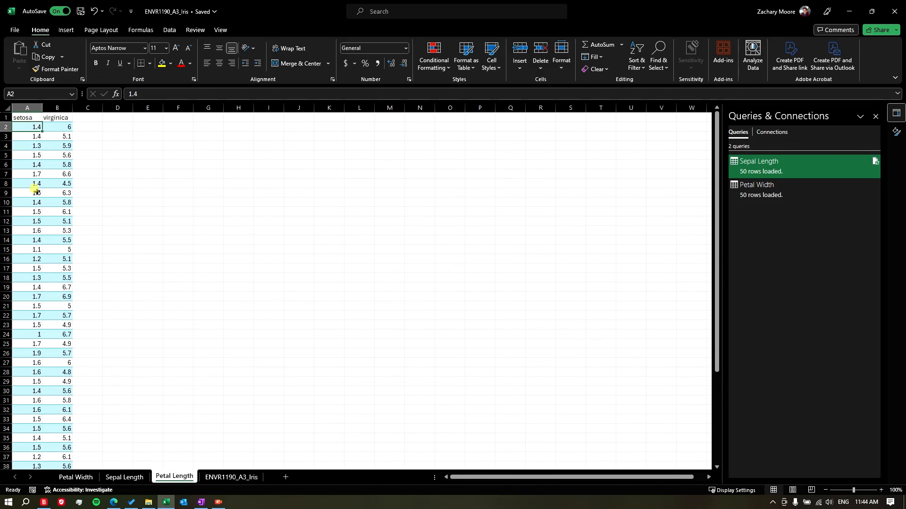
scroll(35, 189, "down", 10)
scroll(49, 301, "up", 10)
Step: Review the Sepal Length sheet's descriptive statistics, box plot, histograms, F-test and t-test, with a look back at the source iris data
left_click(126, 478)
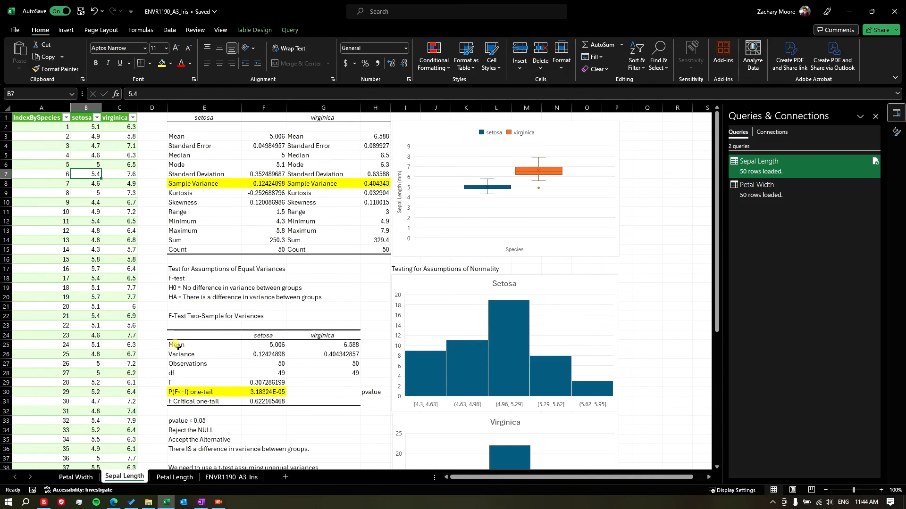
scroll(245, 211, "down", 10)
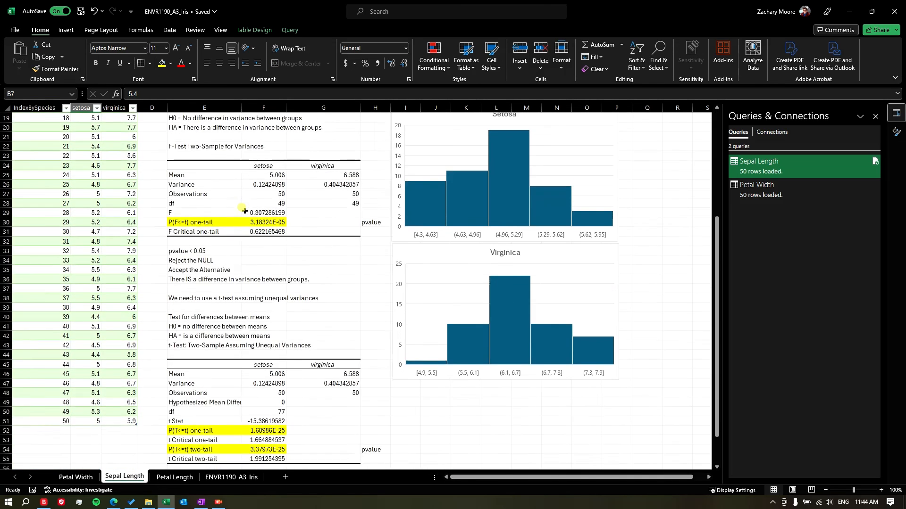
scroll(234, 283, "up", 10)
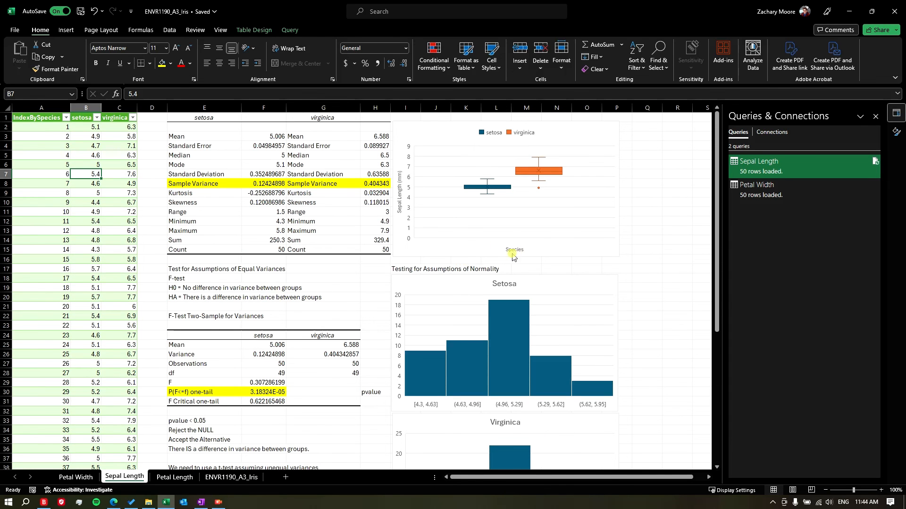
left_click(414, 253)
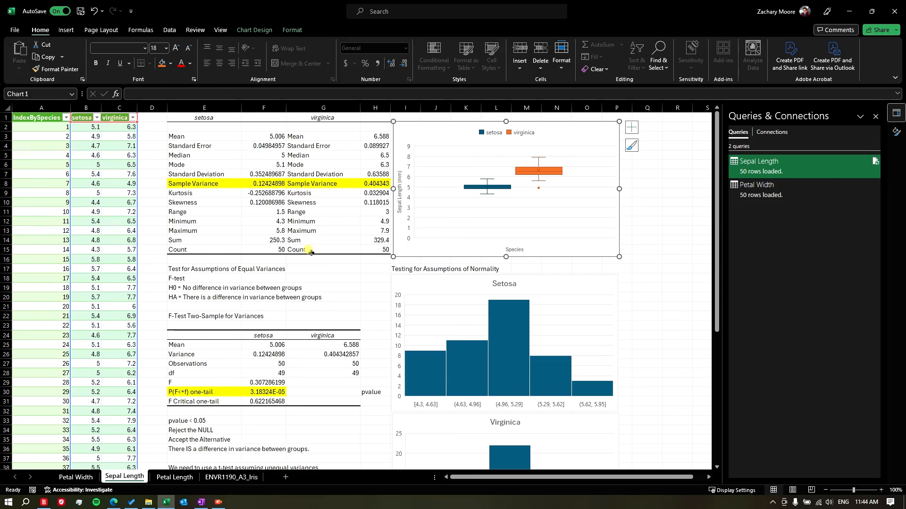
scroll(302, 241, "down", 8)
scroll(302, 229, "down", 6)
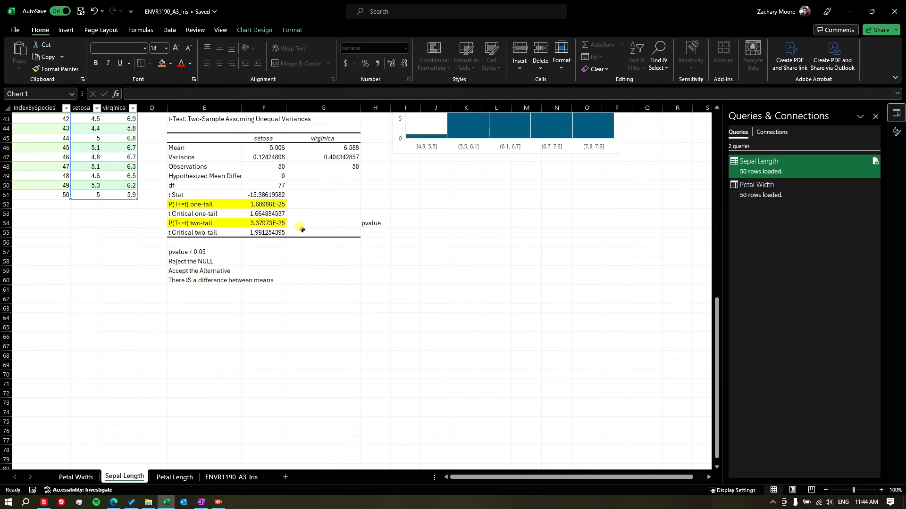
scroll(302, 229, "up", 14)
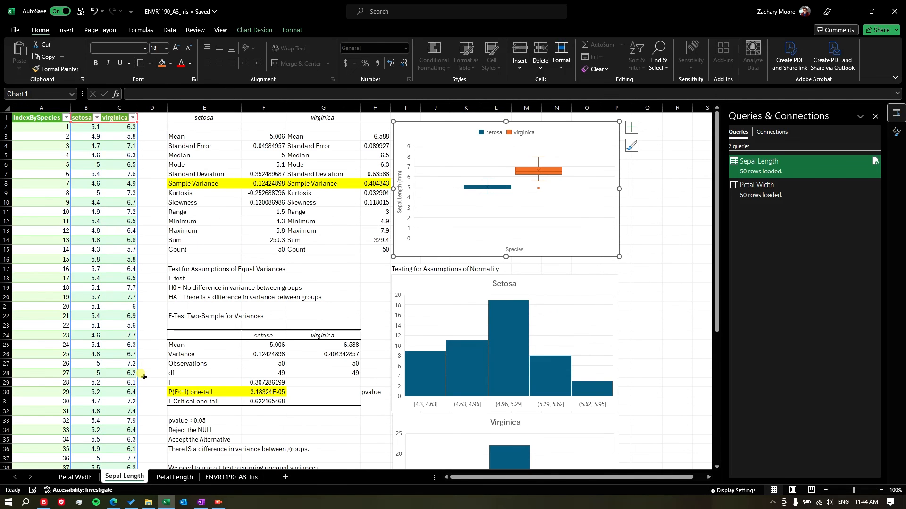
left_click(241, 479)
scroll(191, 366, "up", 4)
scroll(191, 366, "up", 13)
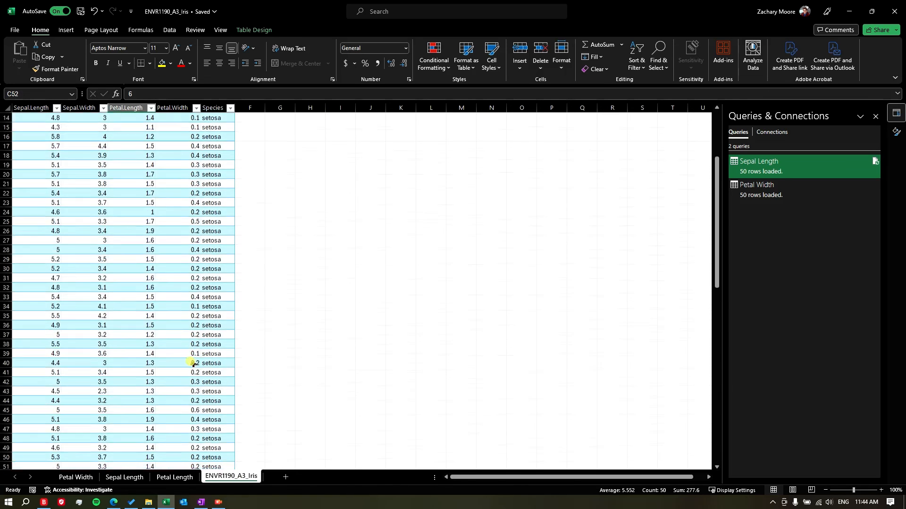
left_click(168, 478)
left_click(132, 481)
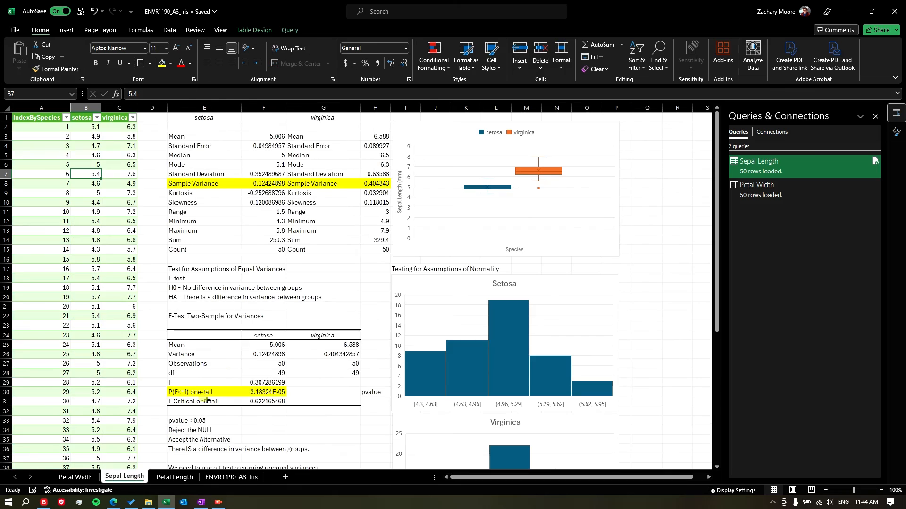
scroll(243, 347, "down", 5)
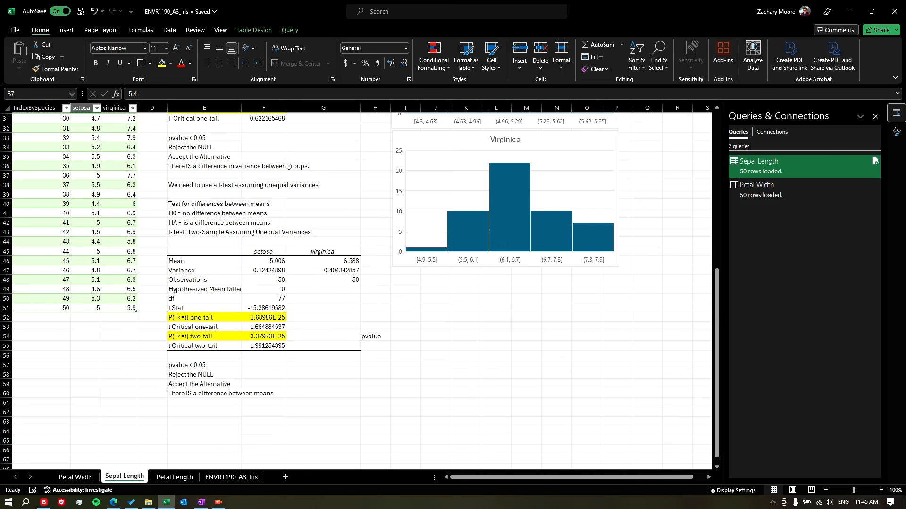
scroll(170, 220, "up", 10)
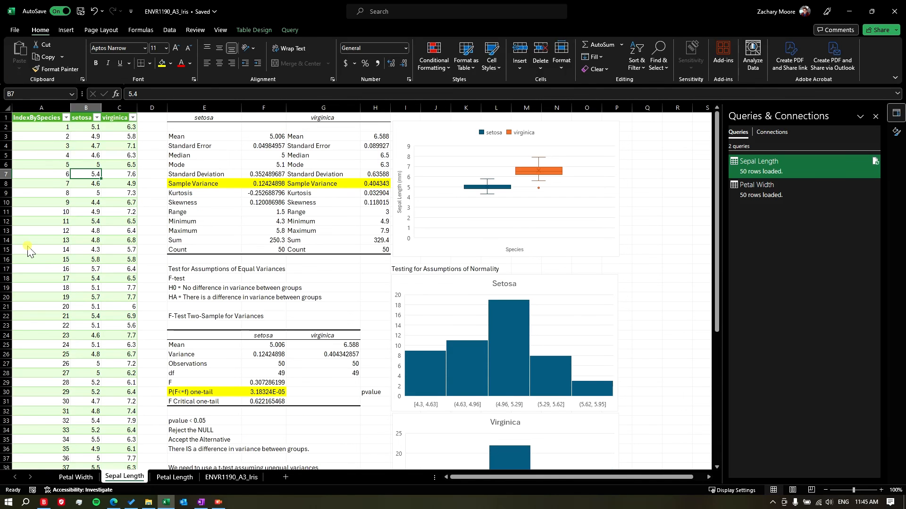